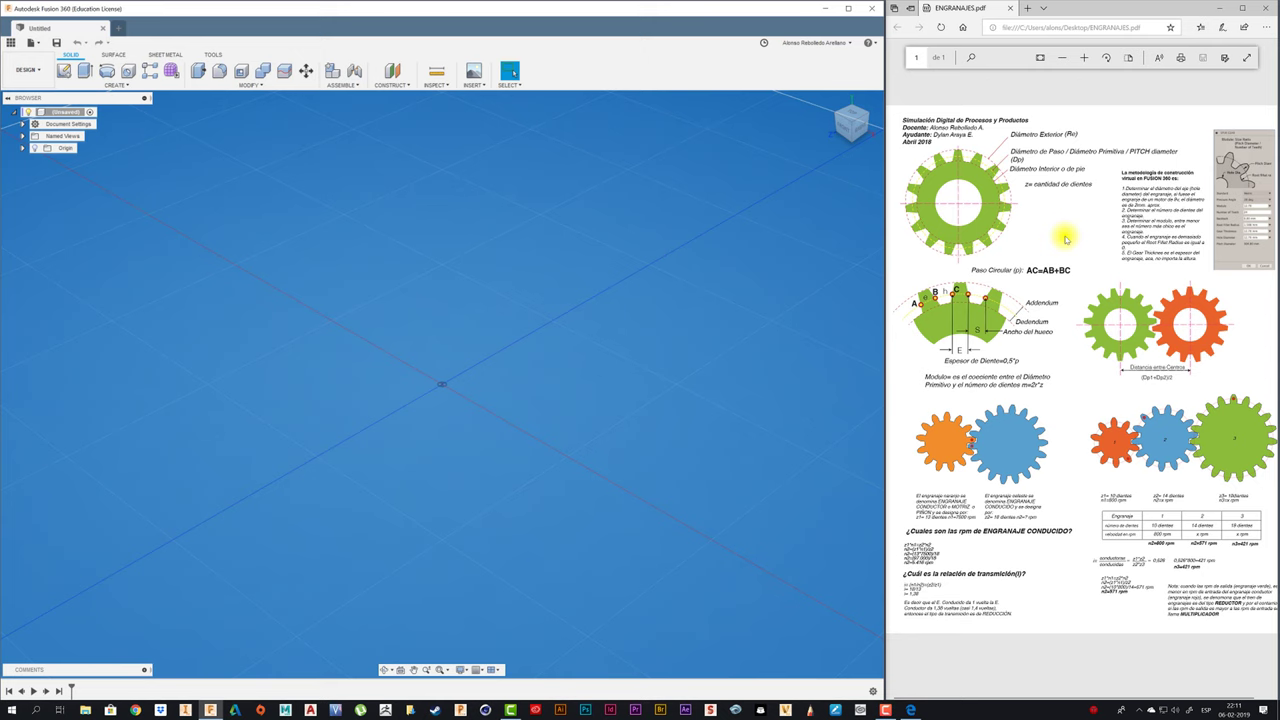
Open the McMaster-Carr component catalog and move and enlarge its window.
shift+middle_drag(543, 320, 542, 321)
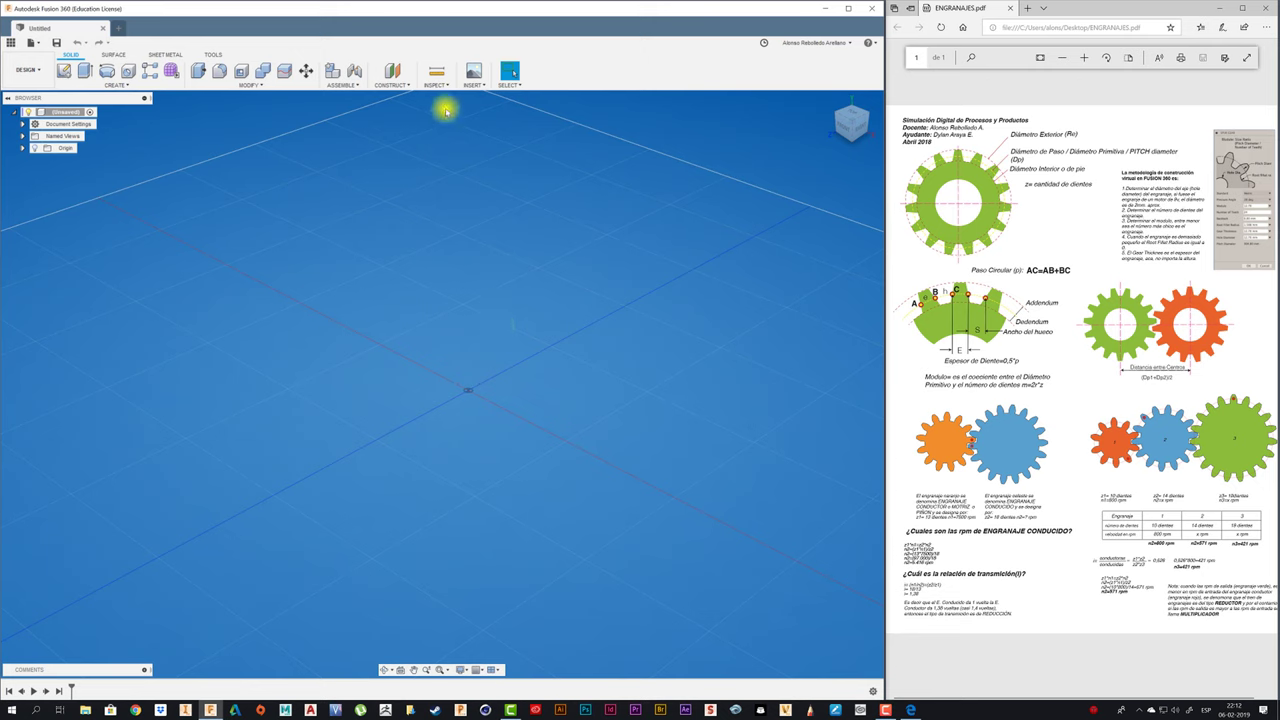
click(473, 80)
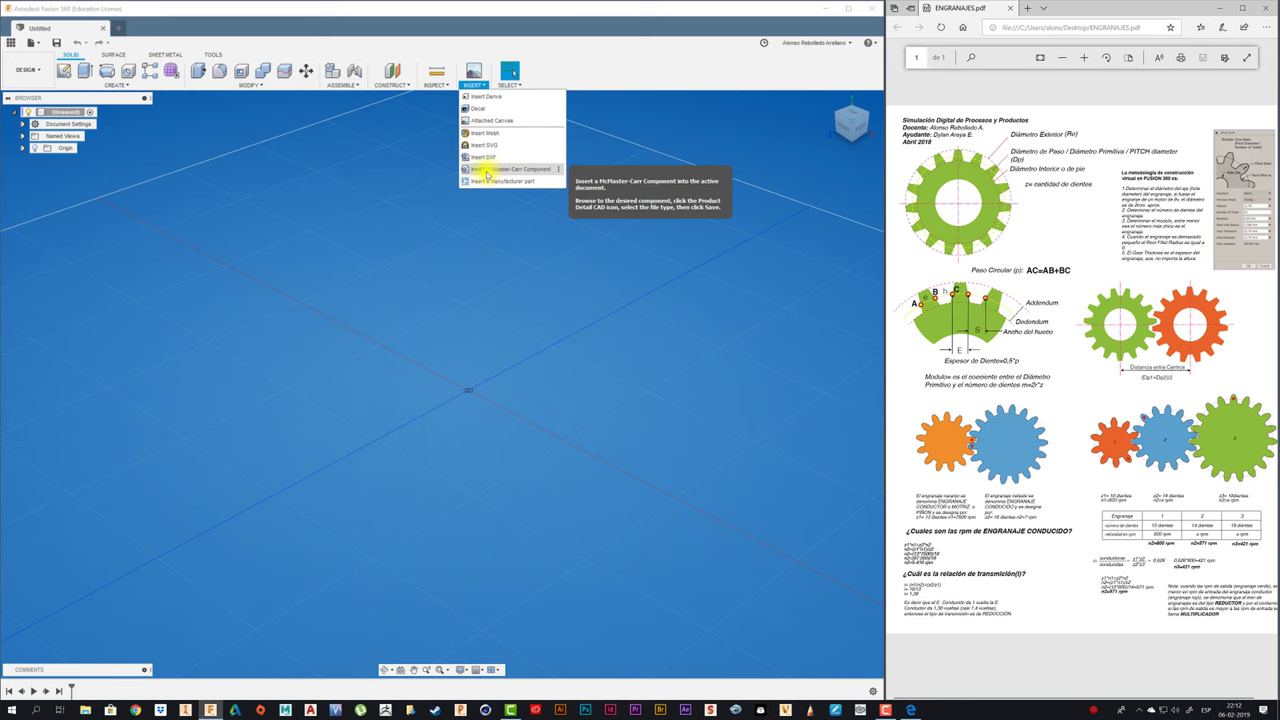
click(487, 170)
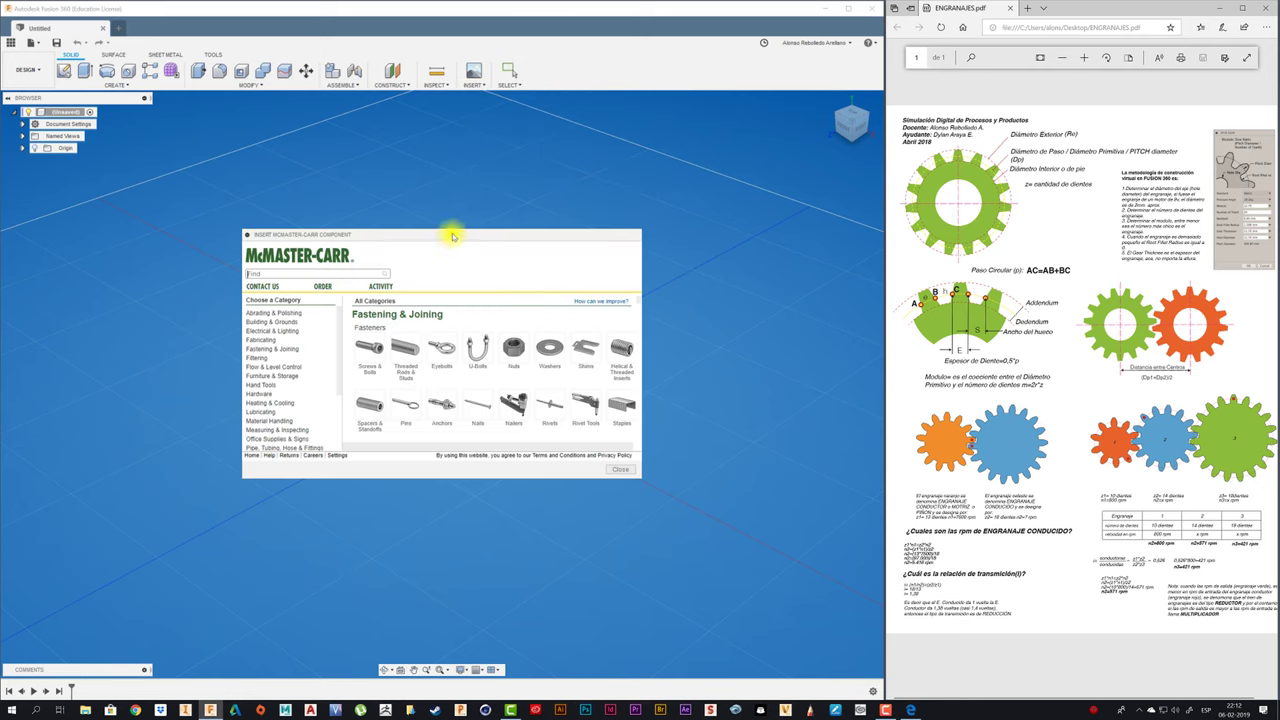
drag(452, 236, 431, 157)
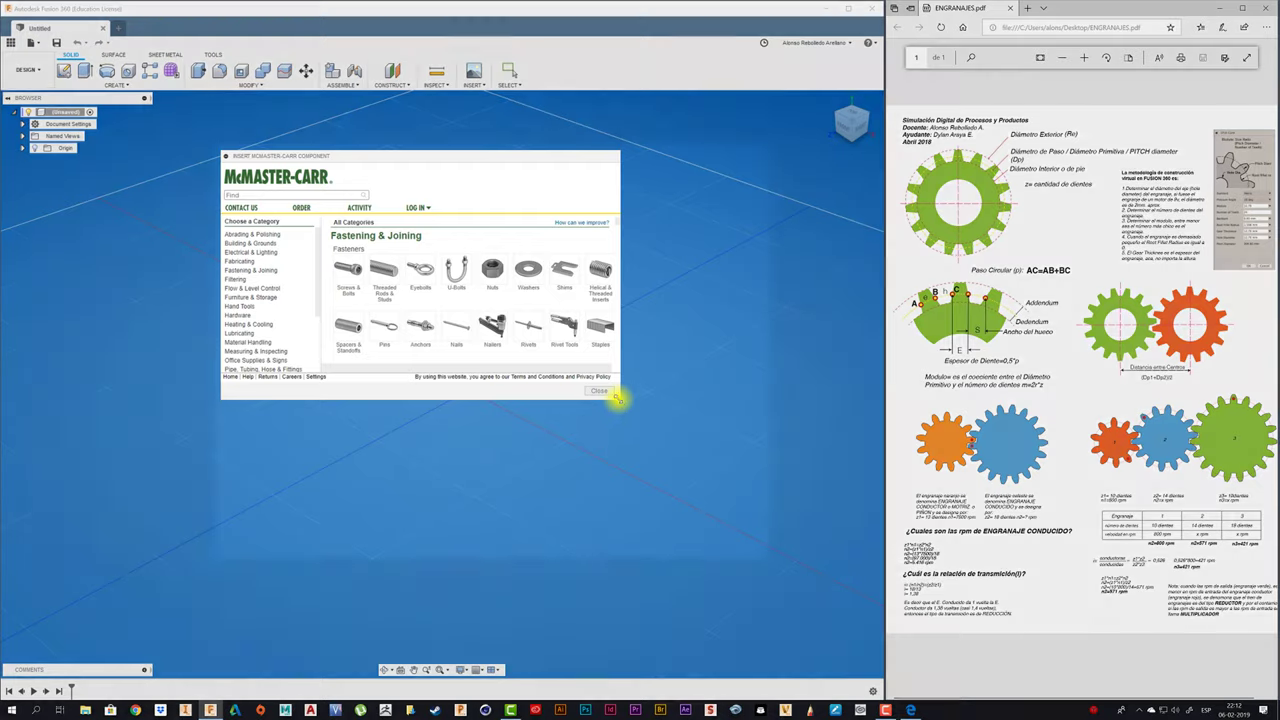
drag(618, 397, 768, 555)
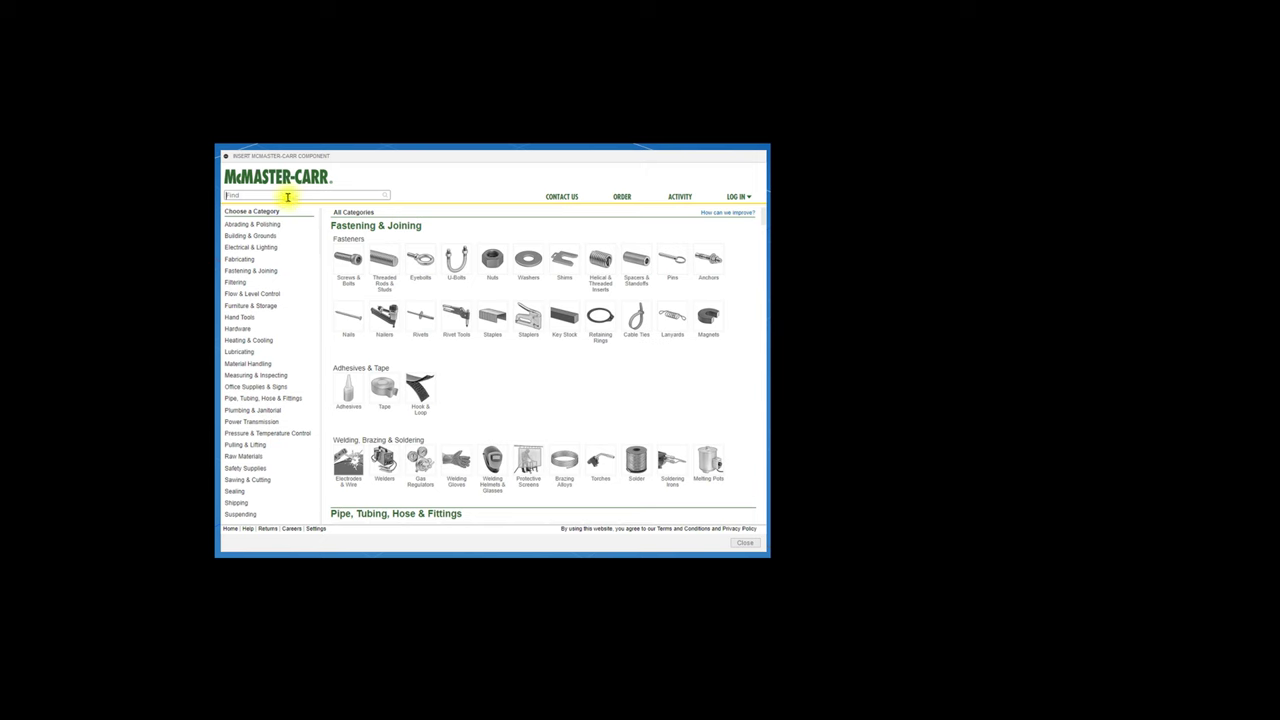
Search the catalog for 'bear' and open the Ball and Roller Bearings category.
text(bear)
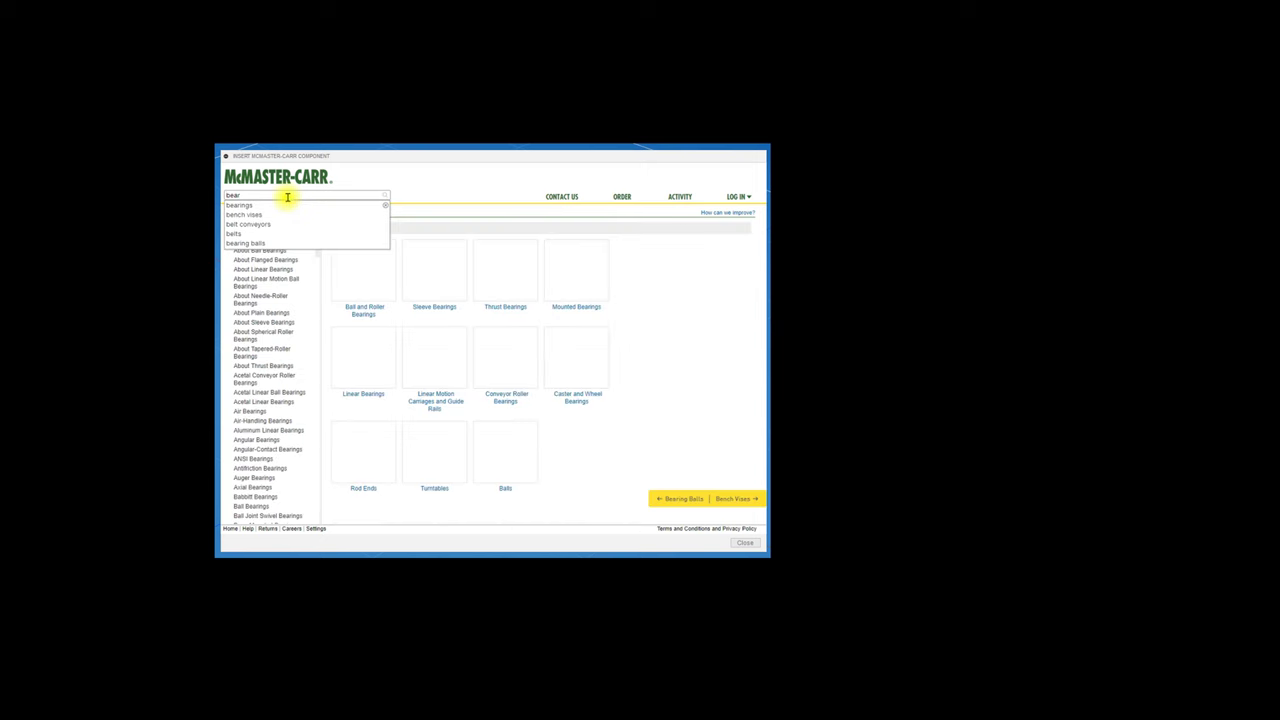
click(253, 207)
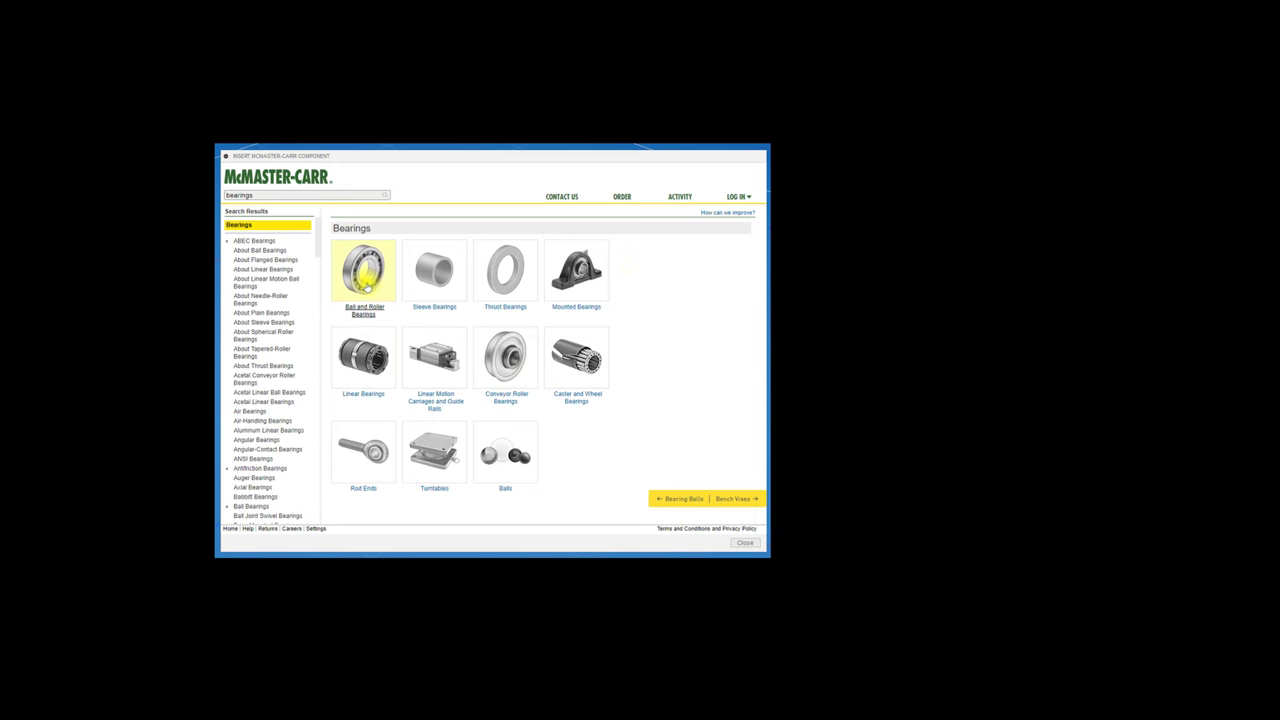
click(366, 287)
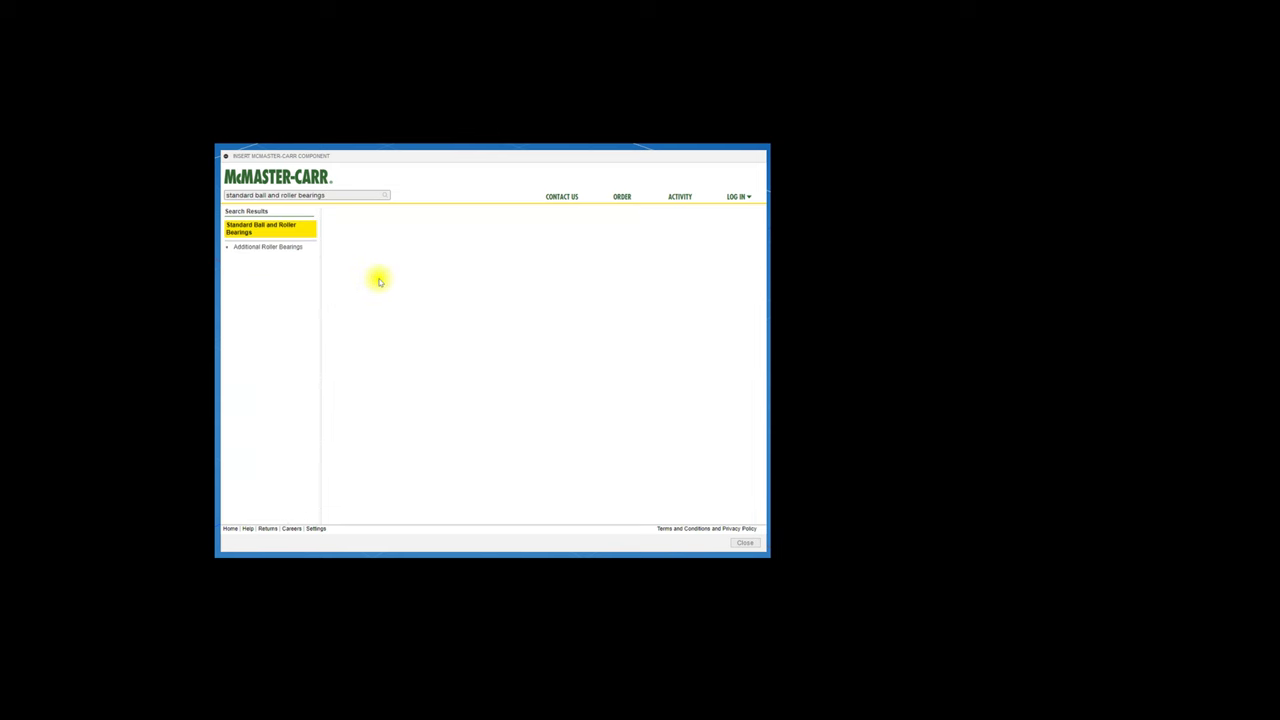
Open the Standard Ball and Roller Bearings results and browse the listing.
click(264, 230)
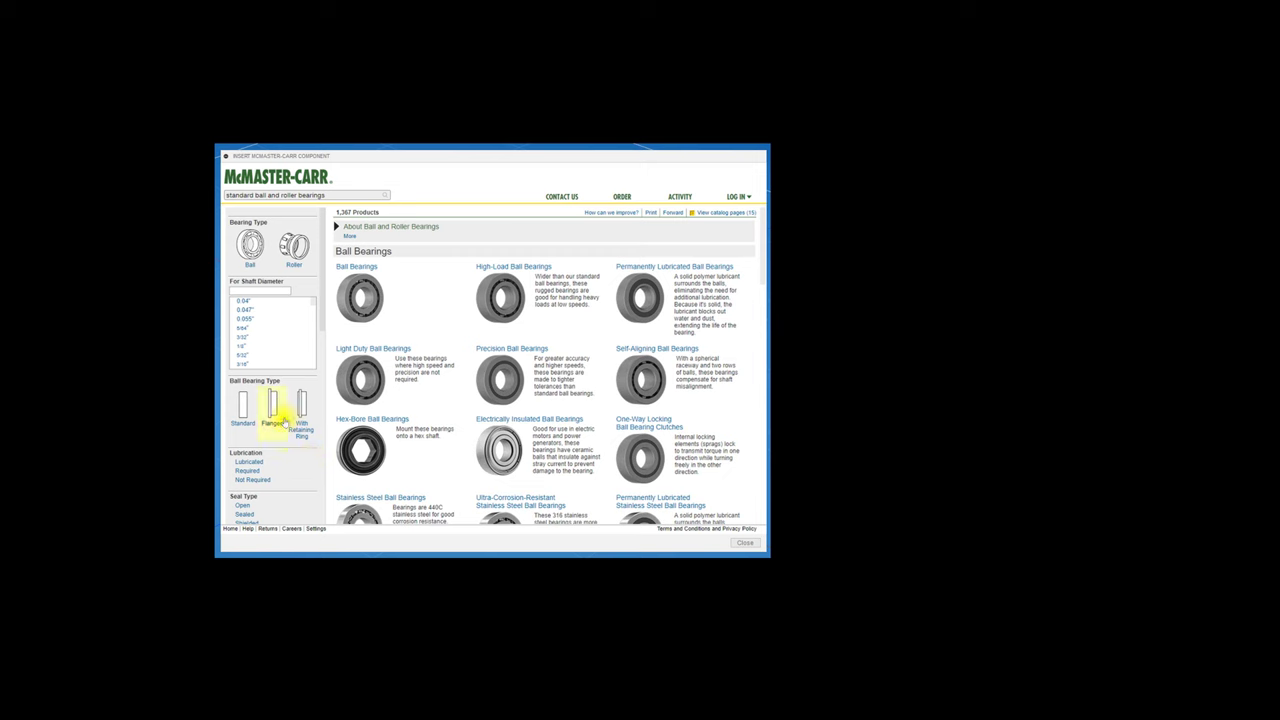
drag(320, 323, 331, 397)
scroll(331, 397, up, 5)
drag(312, 304, 310, 339)
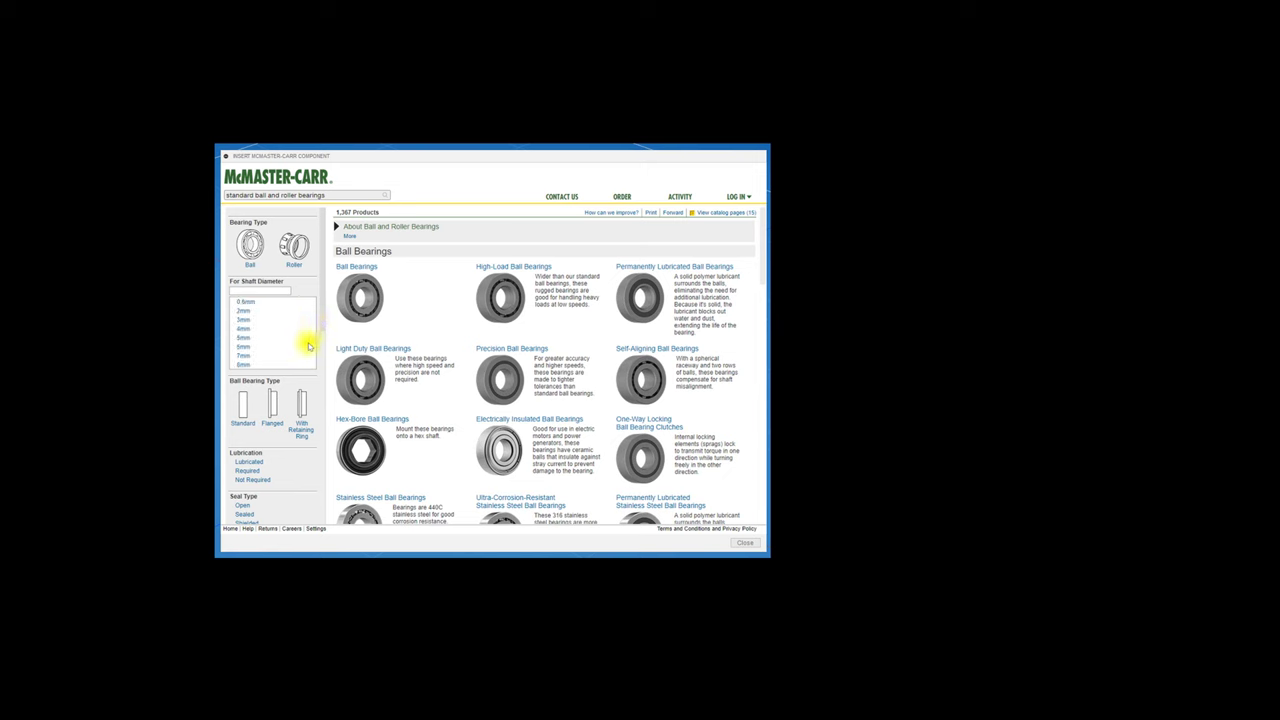
drag(310, 339, 314, 297)
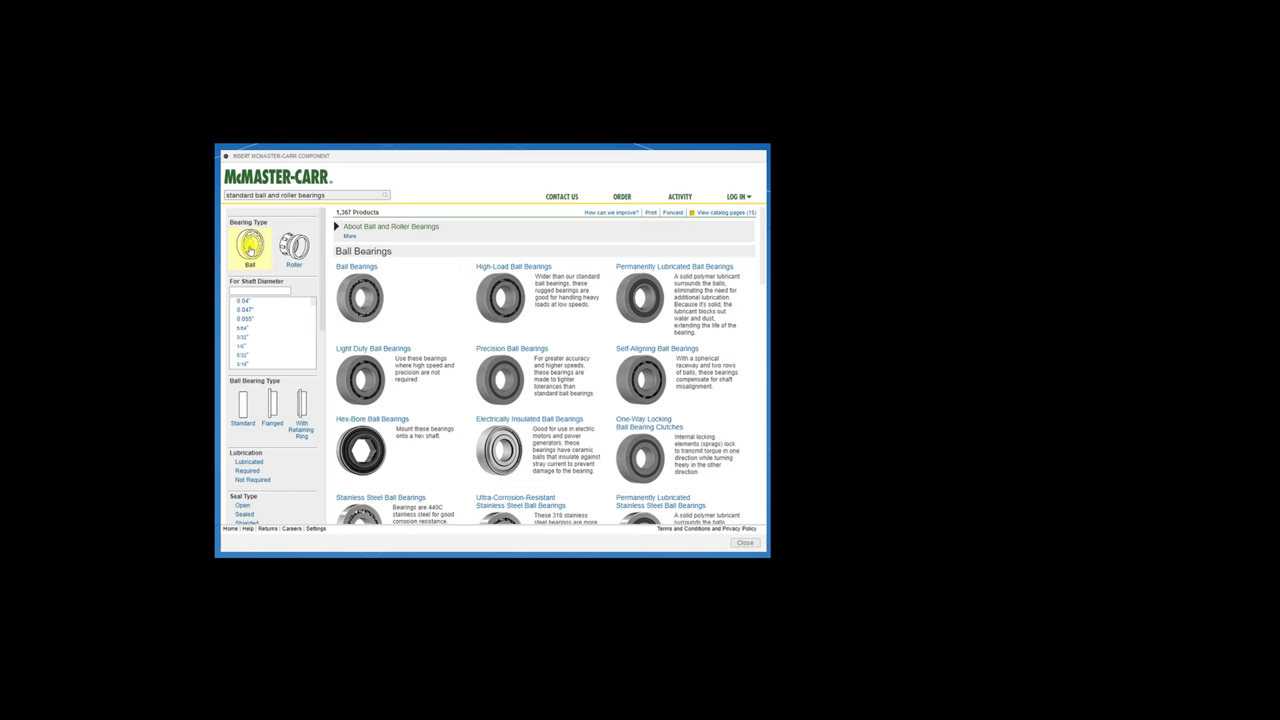
Filter to Ball type, open Ball Bearings and limit to Open seals, listing 68 products.
click(250, 244)
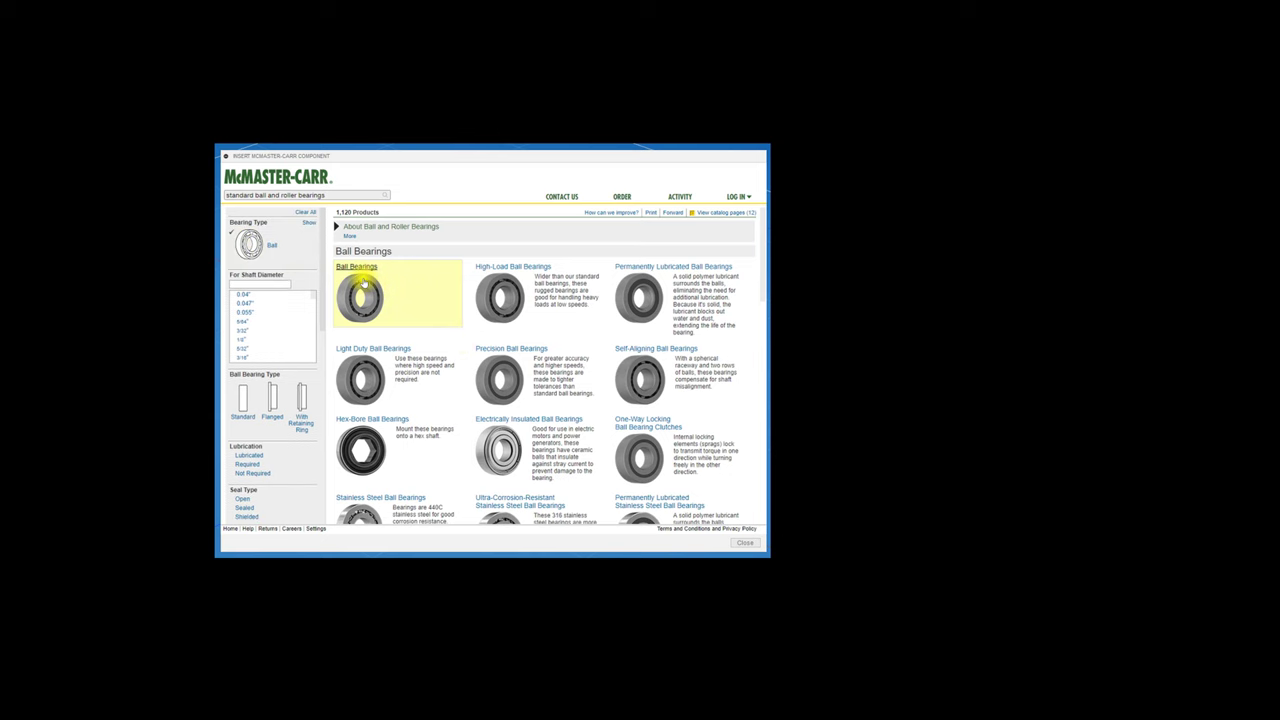
click(364, 286)
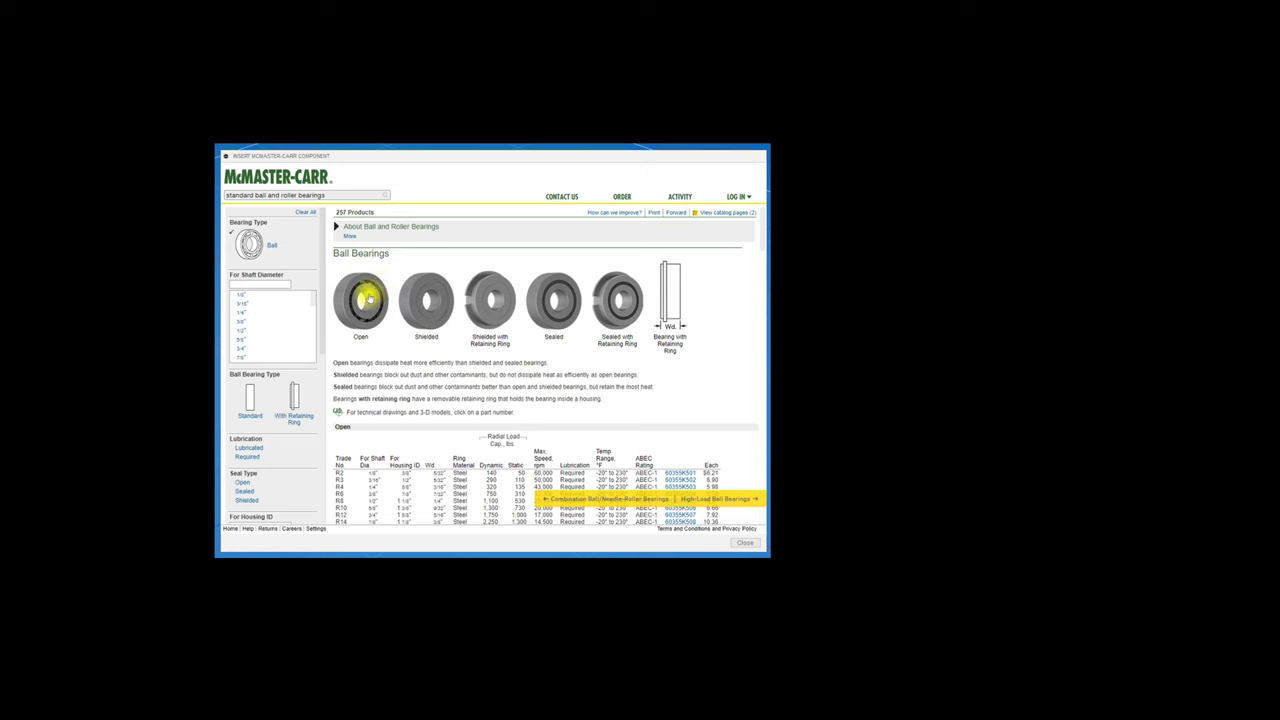
mouse_move(387, 300)
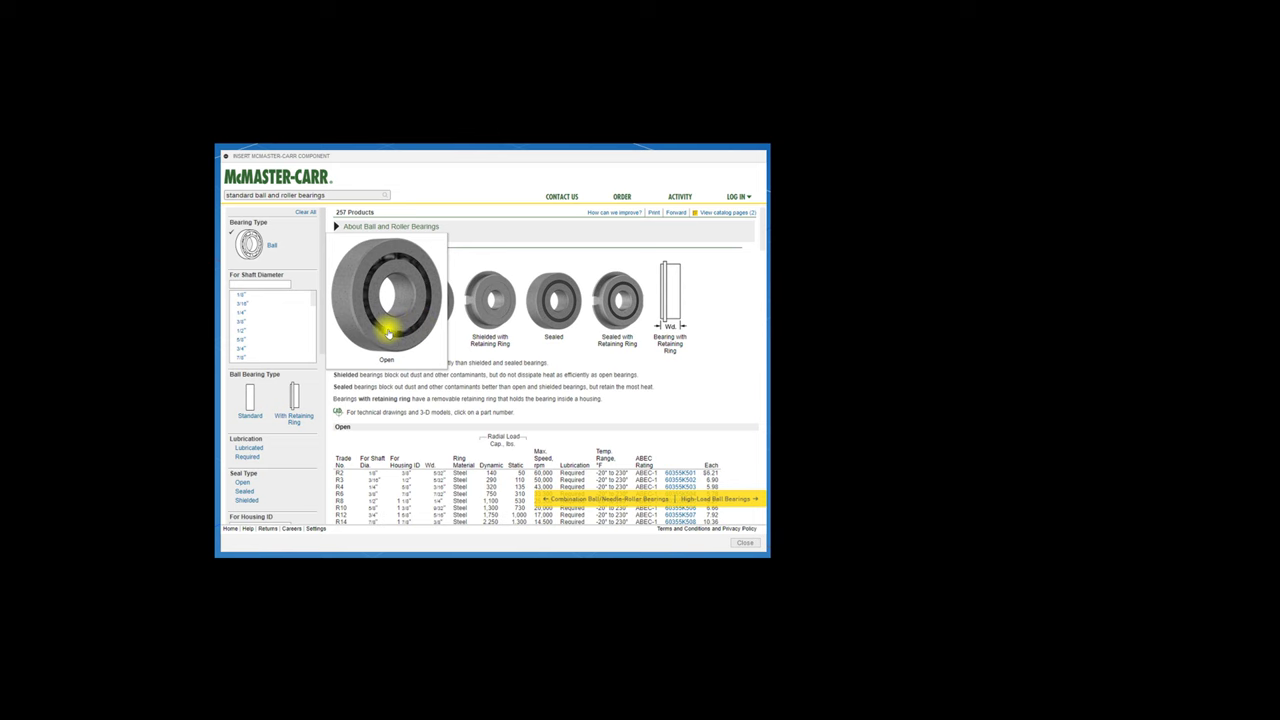
click(388, 332)
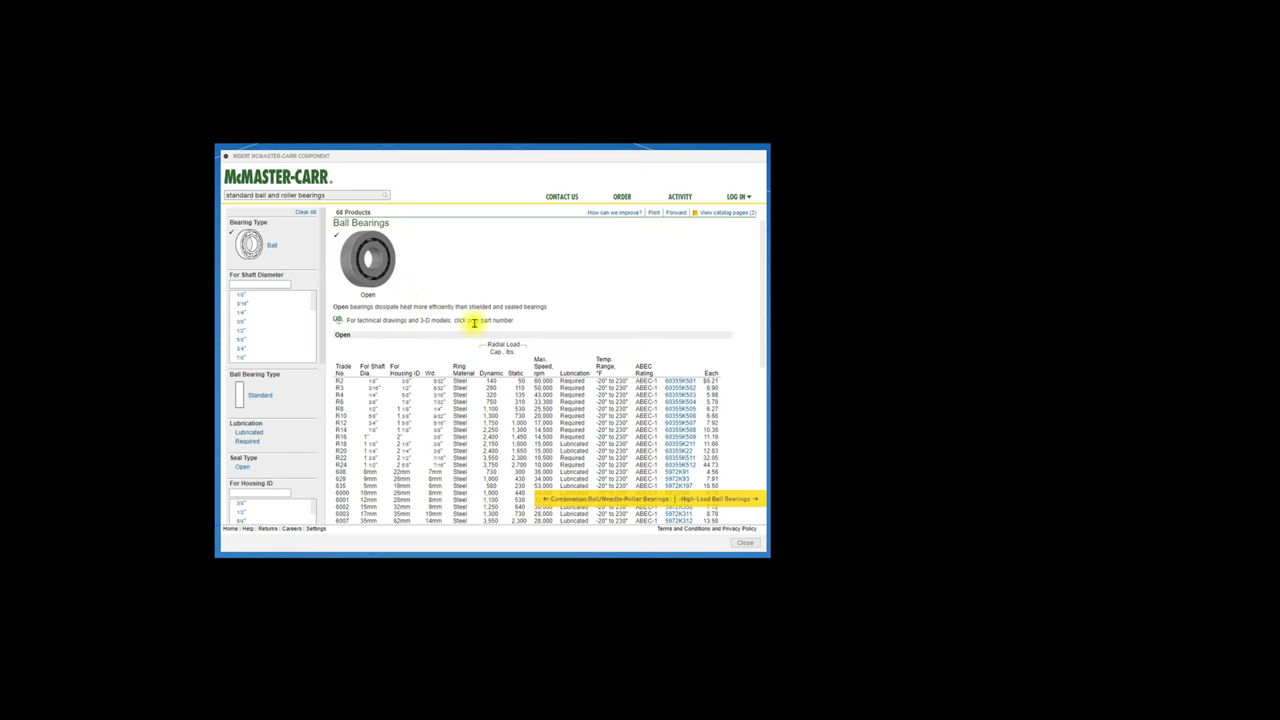
scroll(474, 322, down, 1)
scroll(450, 345, down, 1)
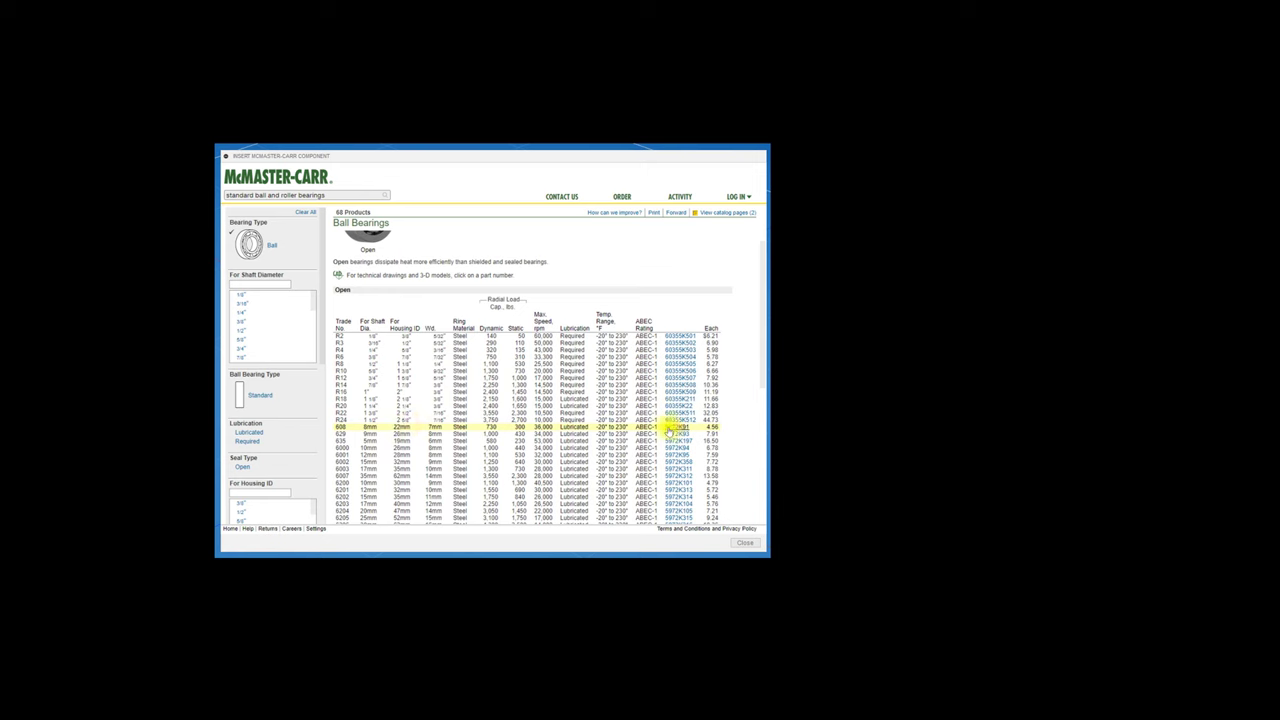
scroll(678, 428, up, 1)
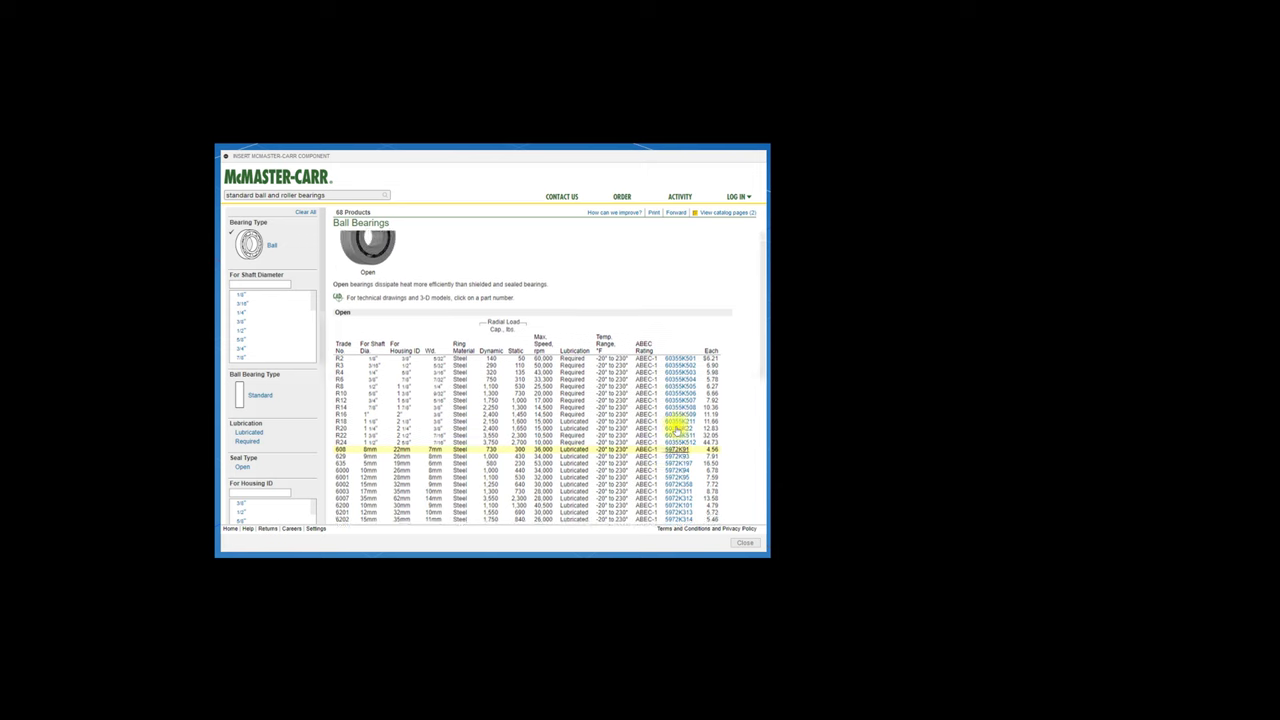
scroll(670, 440, up, 1)
scroll(600, 450, down, 2)
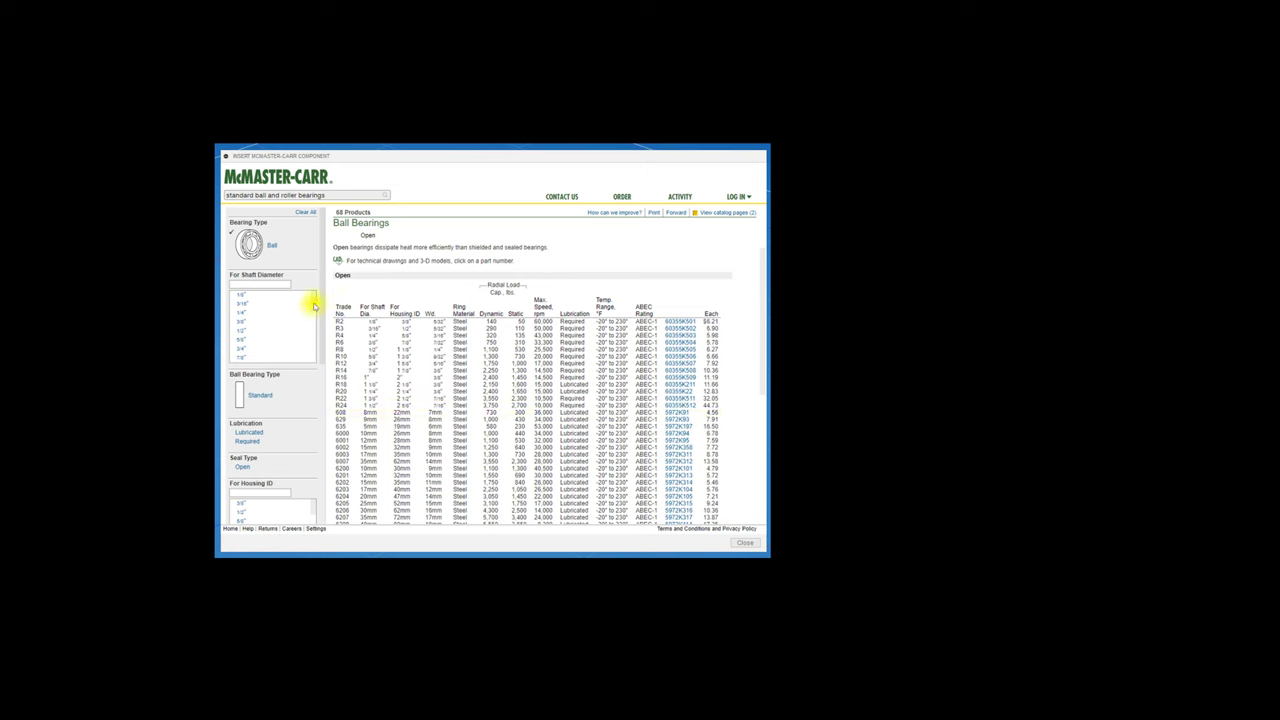
drag(313, 306, 307, 331)
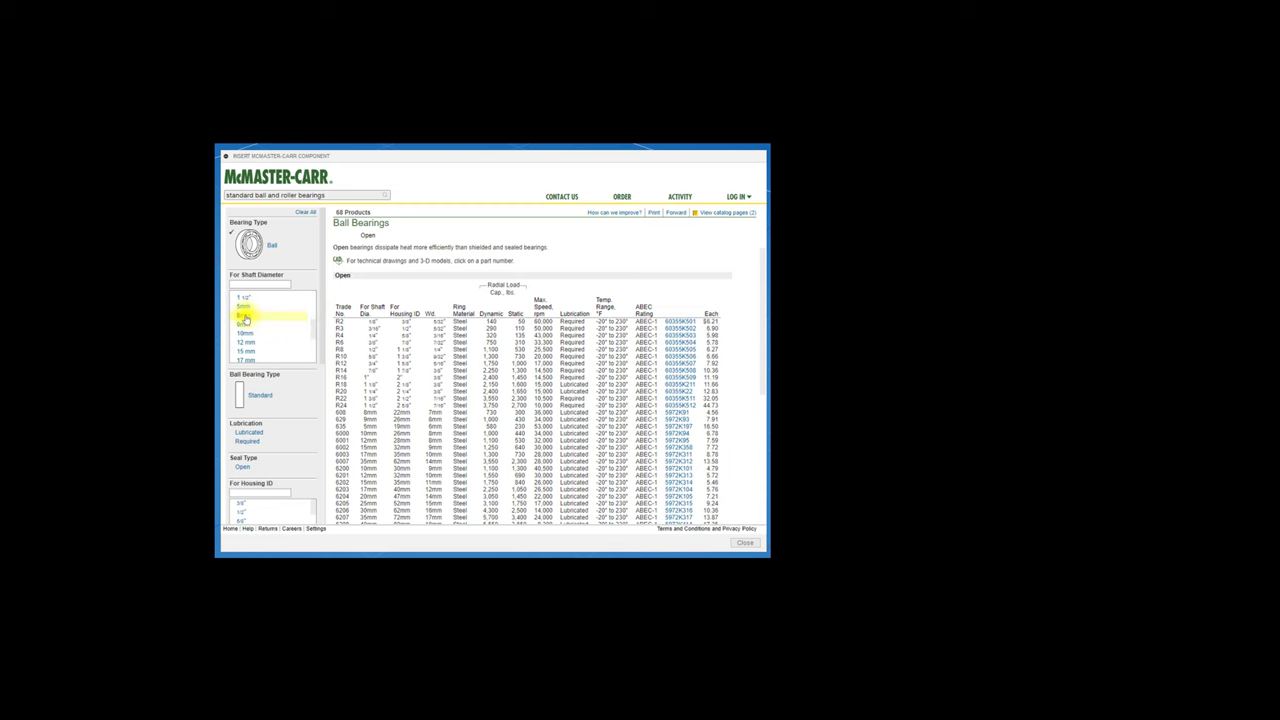
Filter to 8 mm shaft diameter and open the 608 bearing's product page (5972K91).
click(244, 317)
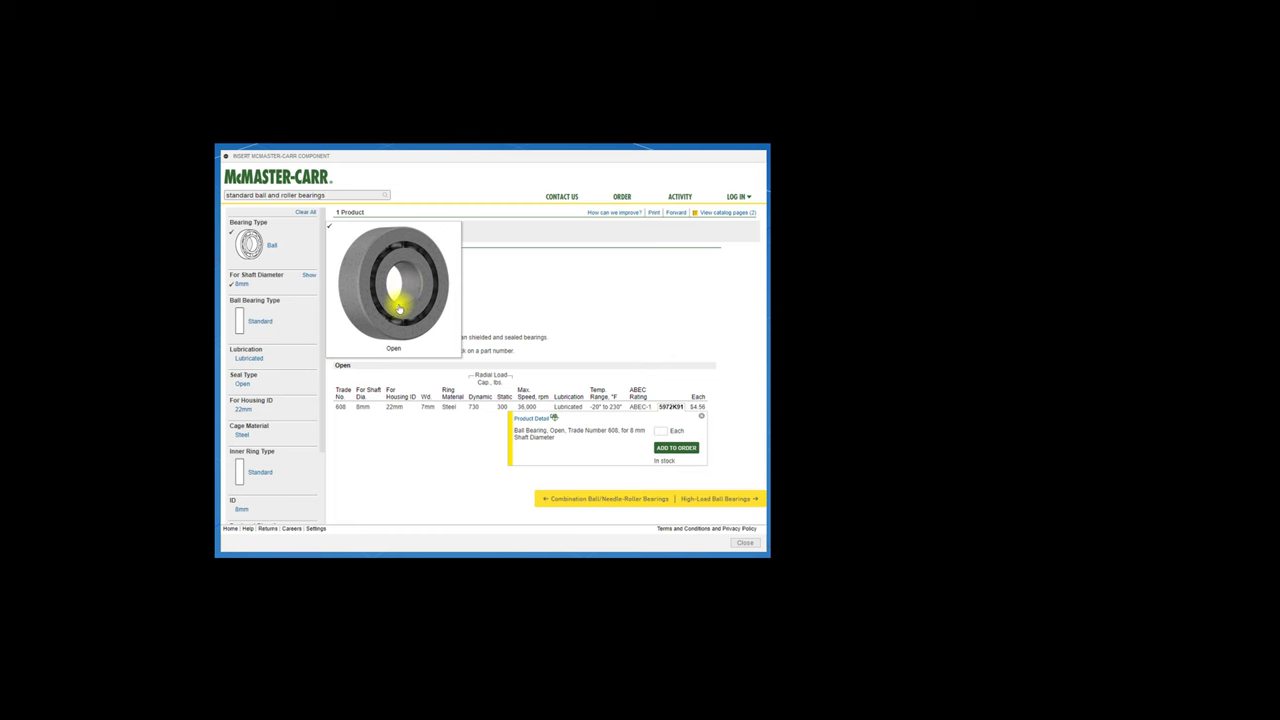
click(396, 310)
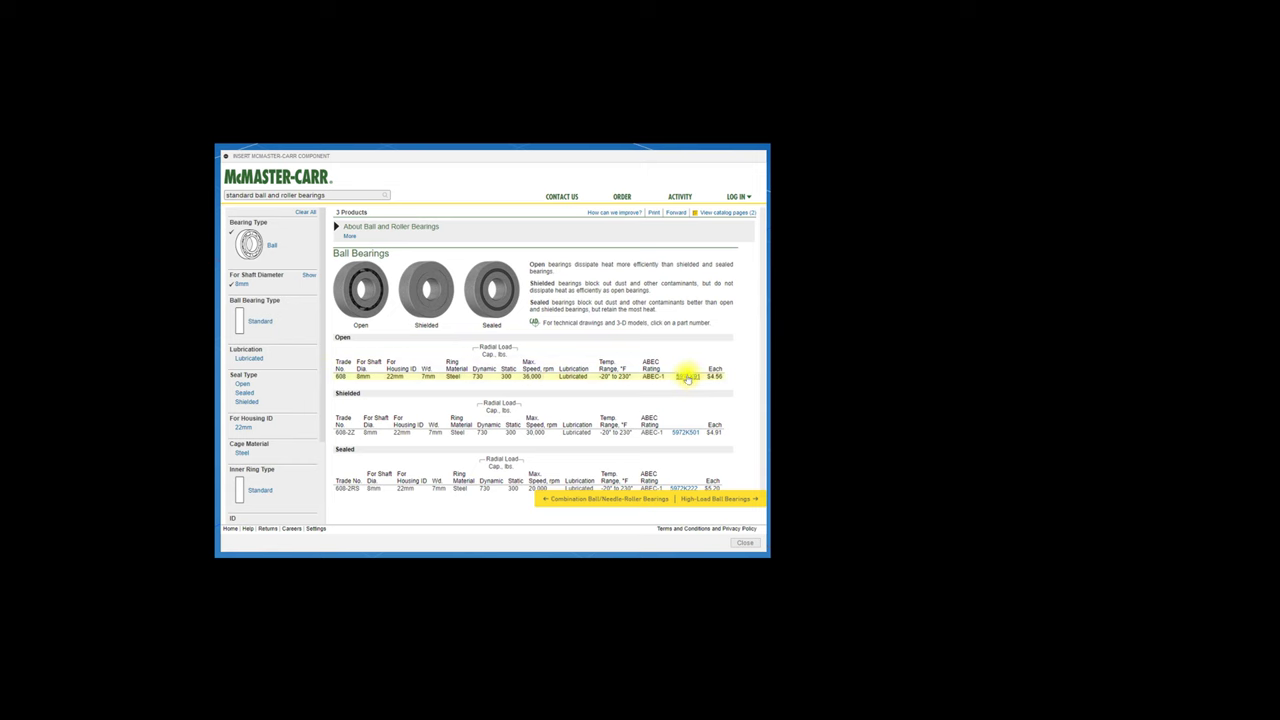
click(427, 378)
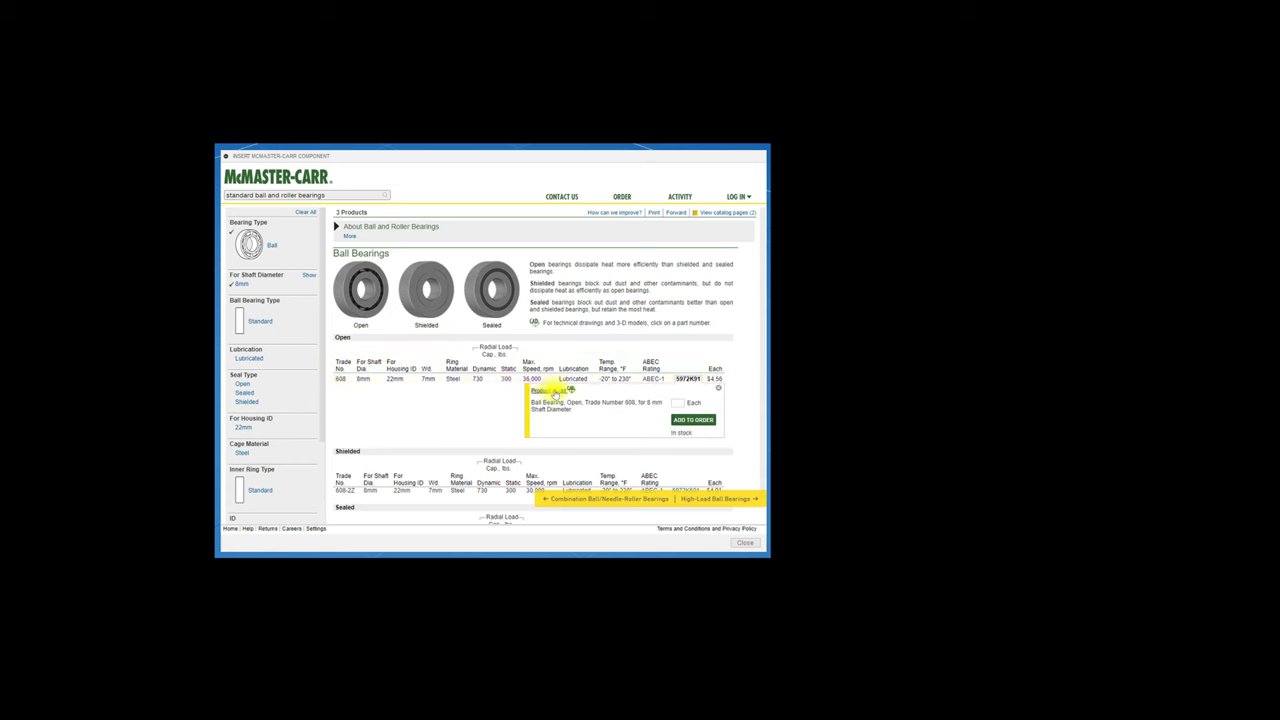
click(555, 391)
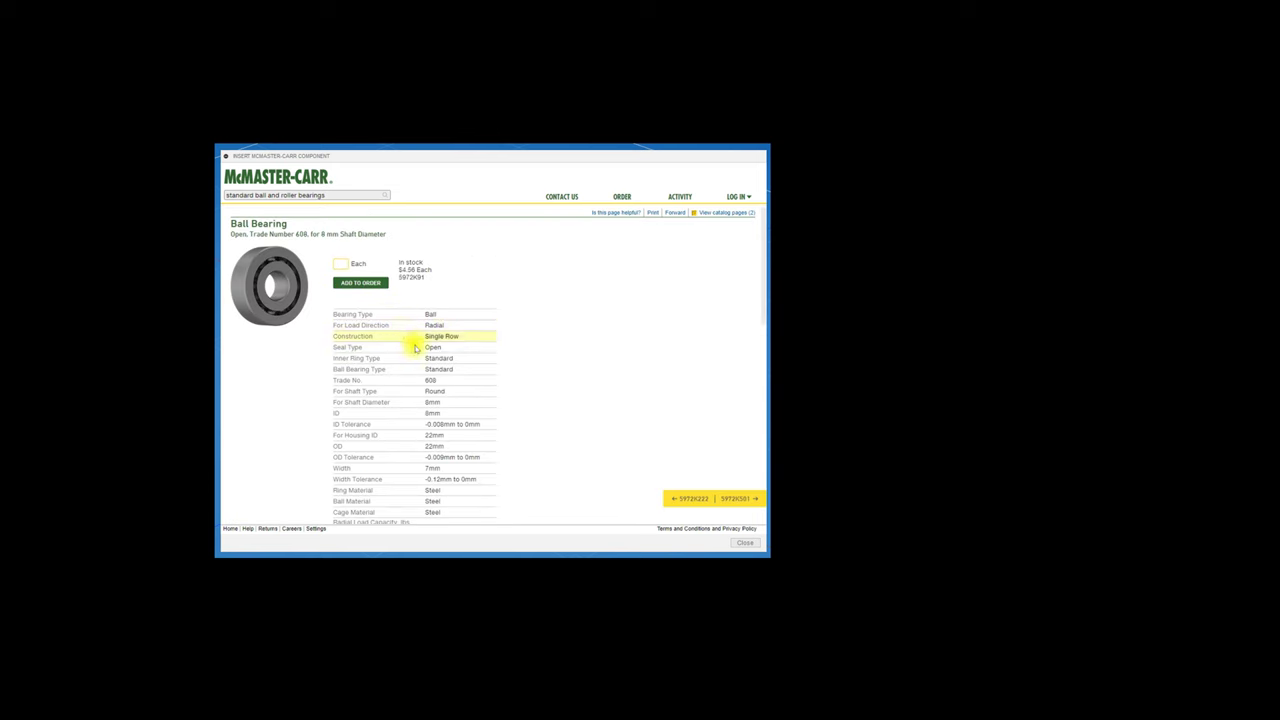
Choose 3-D STEP as the bearing's 3-D model format.
scroll(484, 418, down, 3)
scroll(475, 420, down, 2)
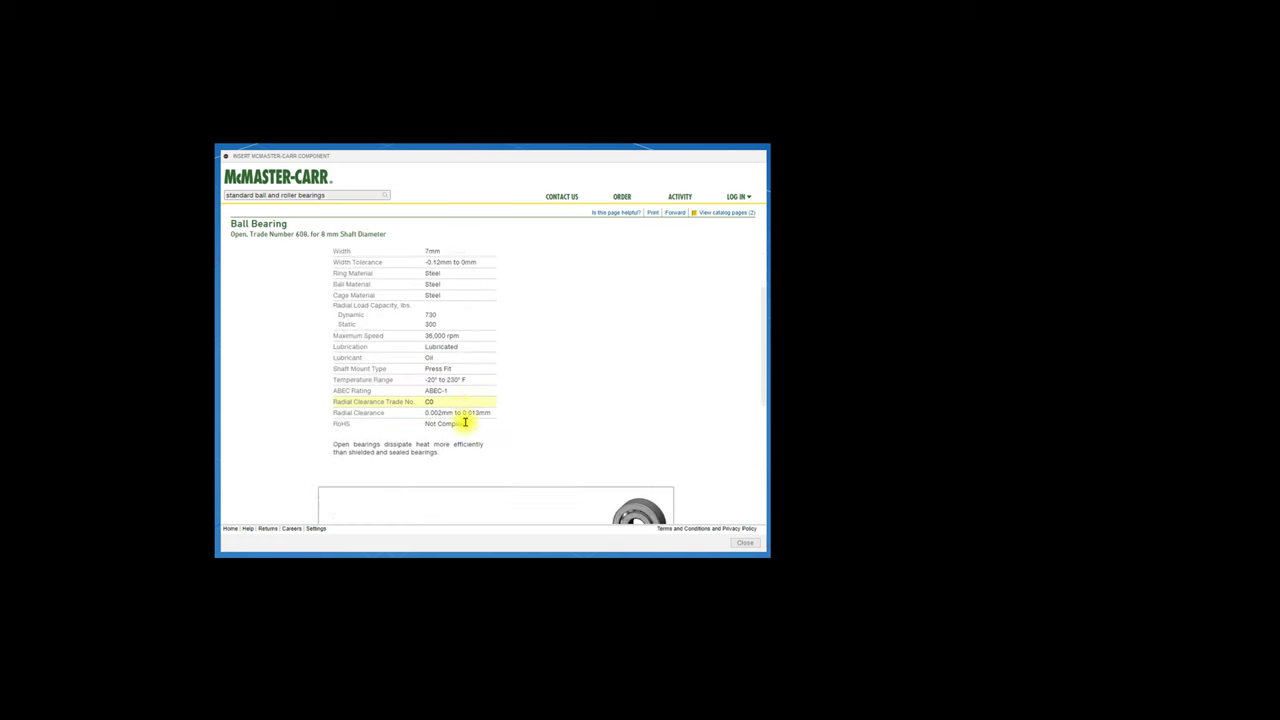
scroll(466, 423, down, 3)
scroll(466, 423, down, 3)
scroll(465, 425, down, 1)
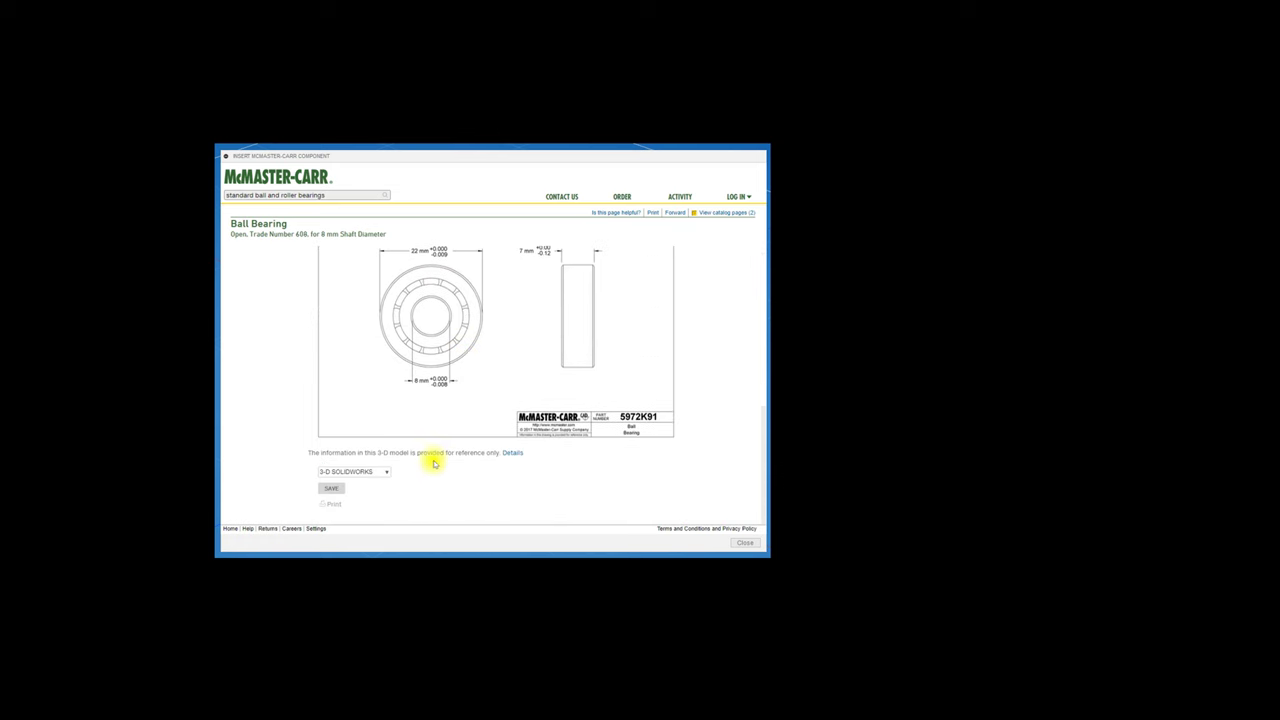
scroll(480, 410, up, 1)
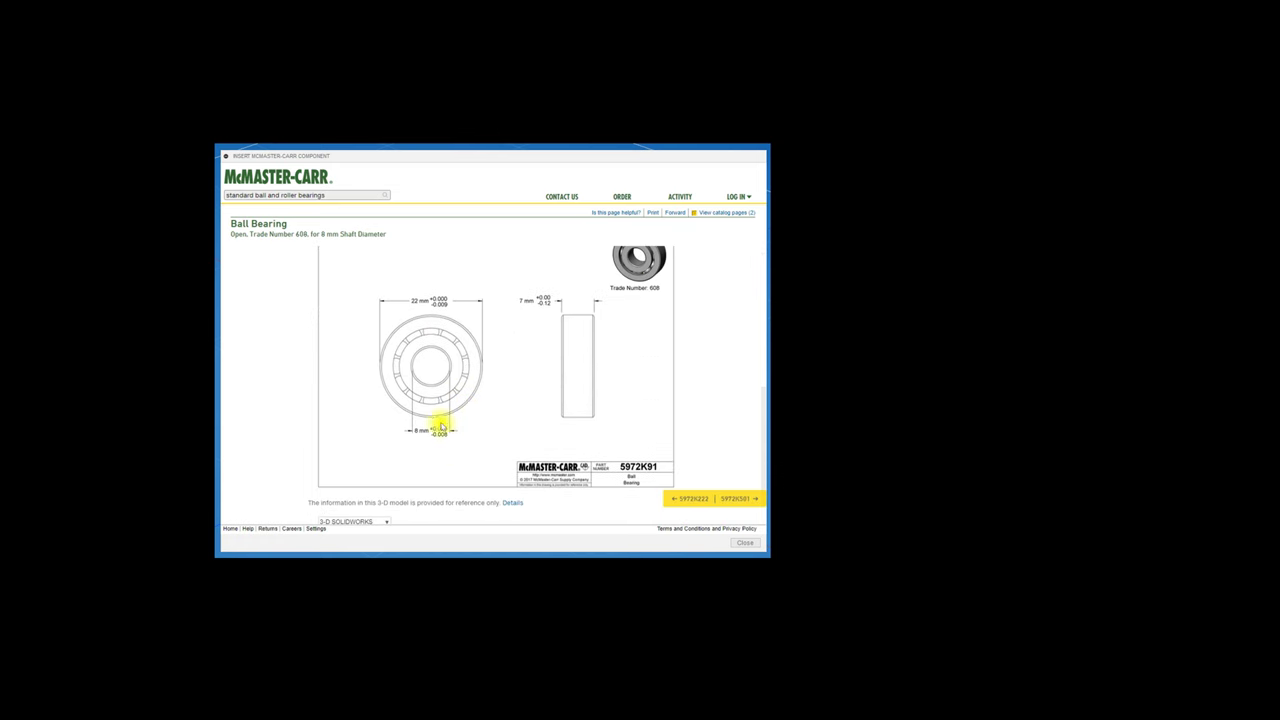
scroll(418, 474, down, 1)
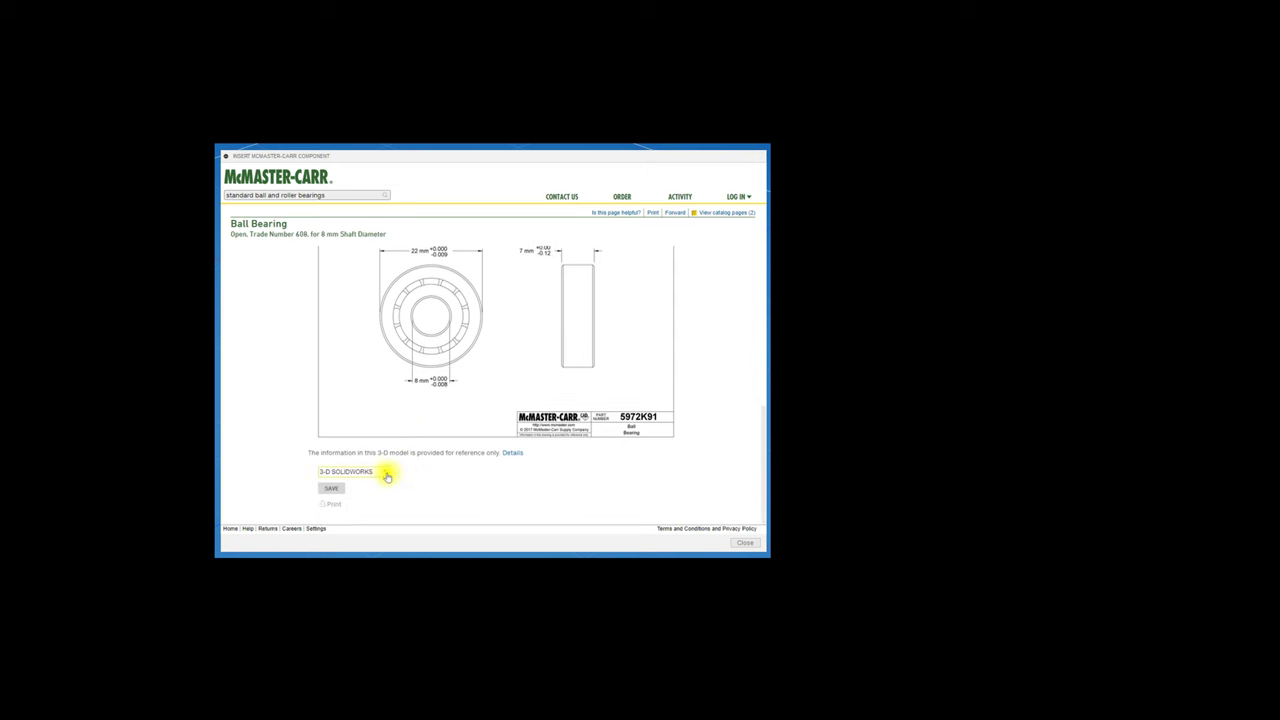
click(387, 477)
scroll(400, 480, down, 1)
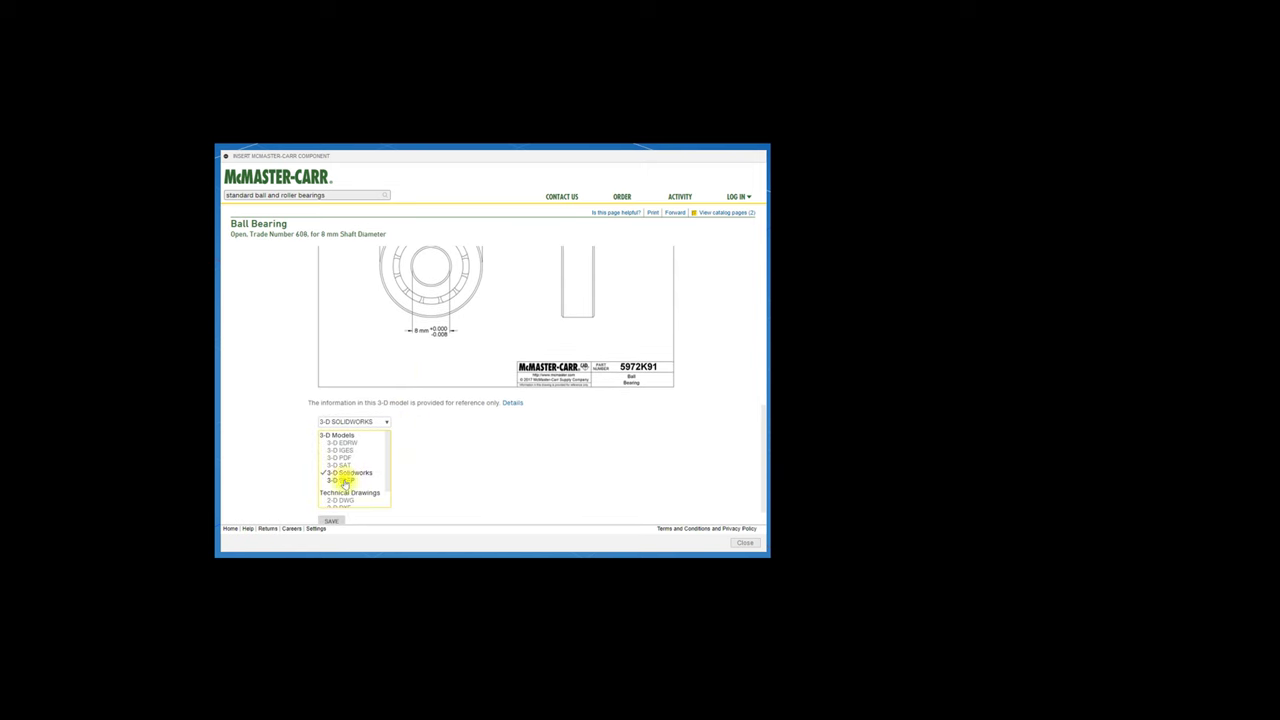
click(344, 484)
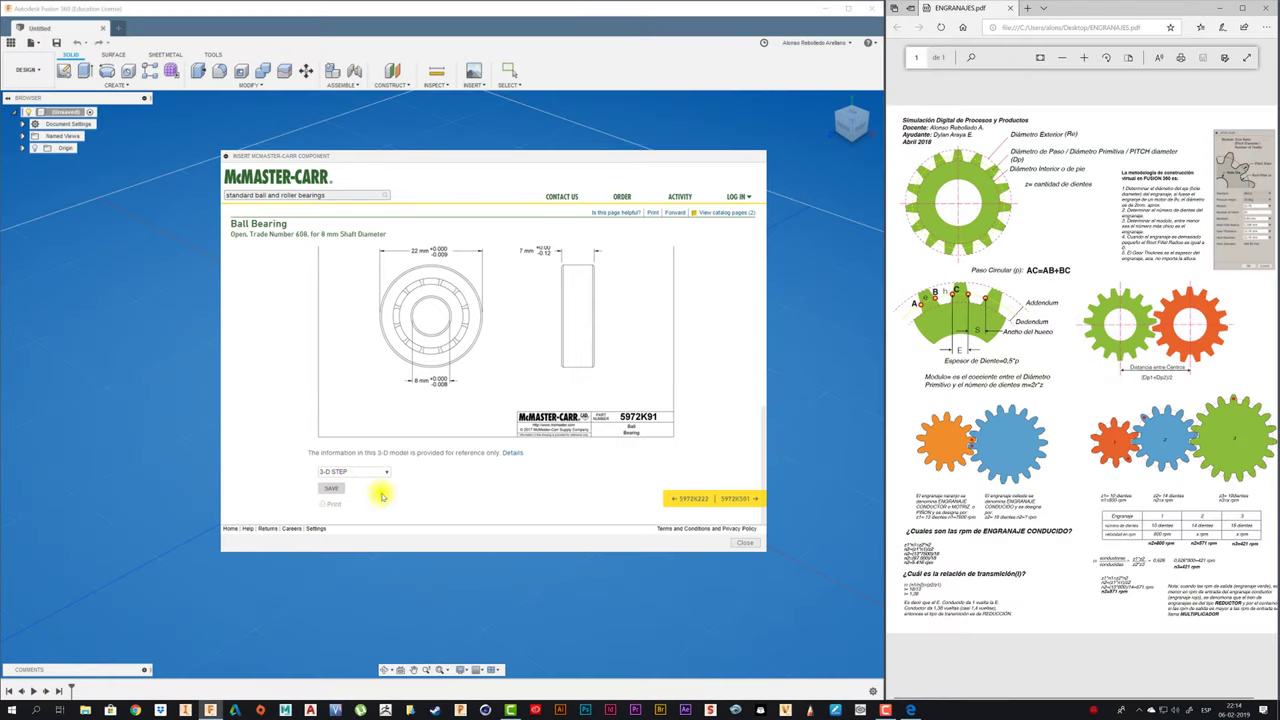
click(332, 489)
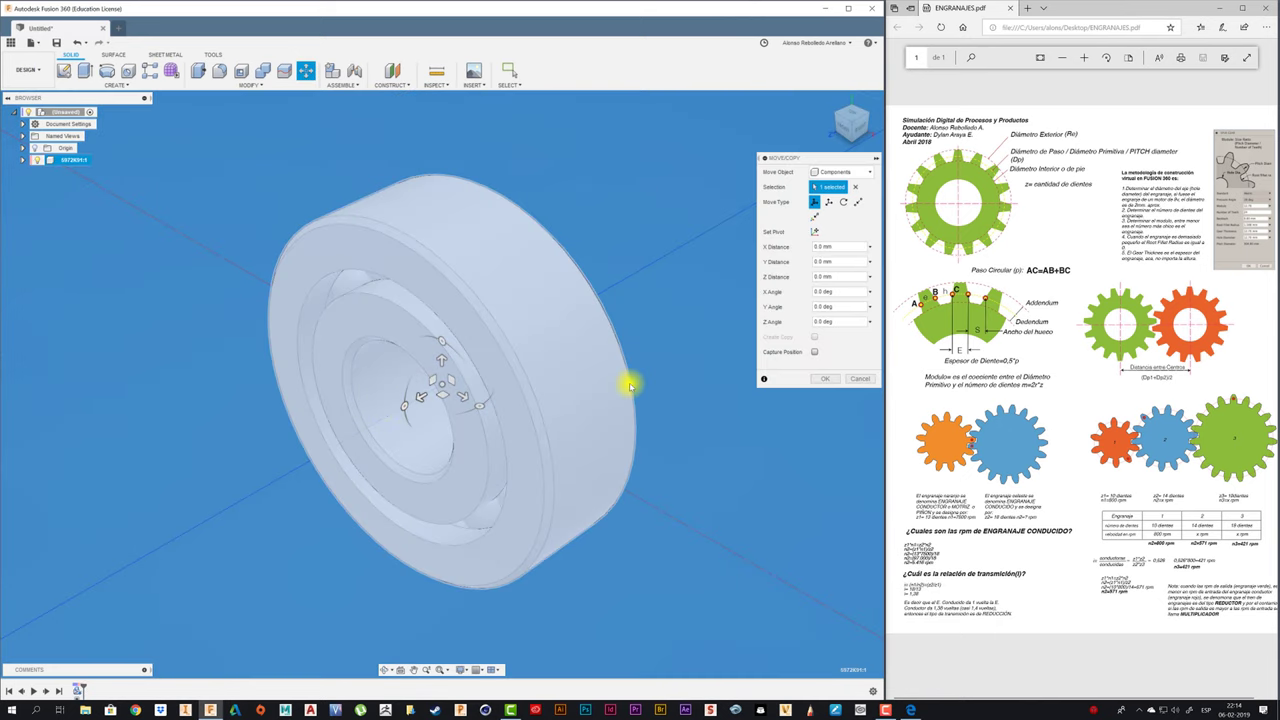
click(825, 380)
scroll(651, 263, down, 3)
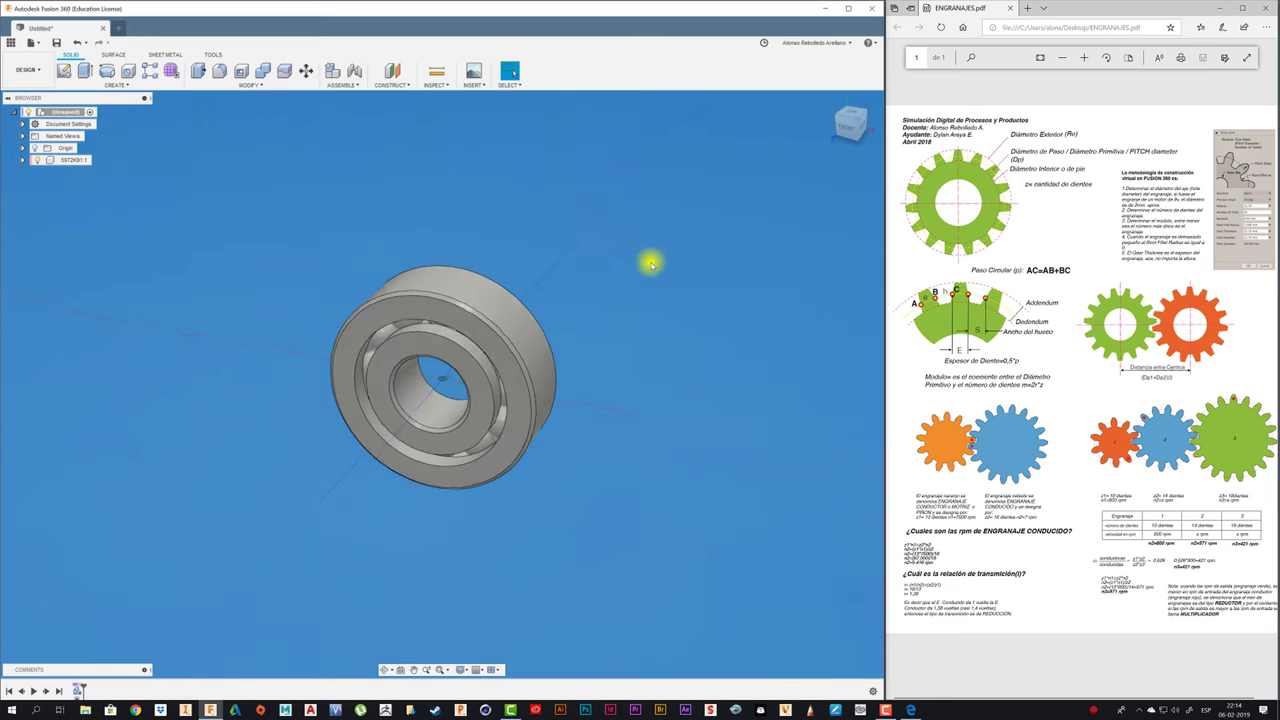
shift+middle_drag(651, 263, 496, 192)
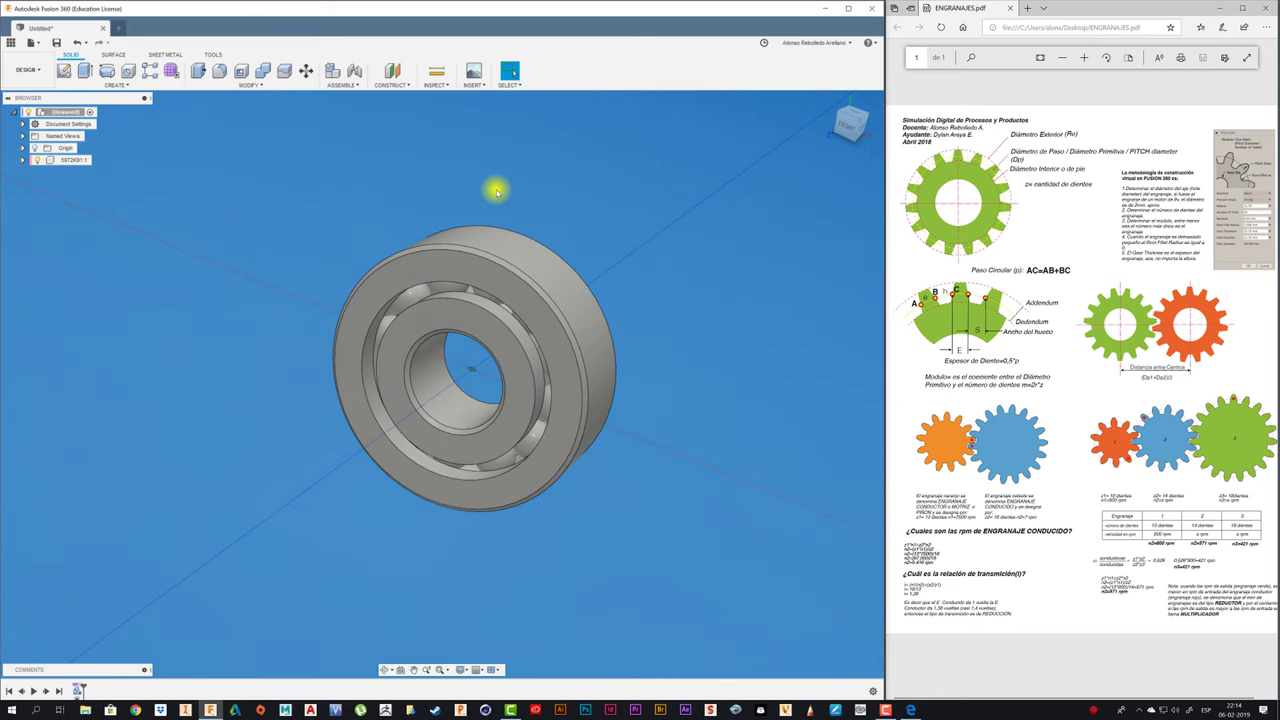
shift+middle_drag(496, 192, 494, 191)
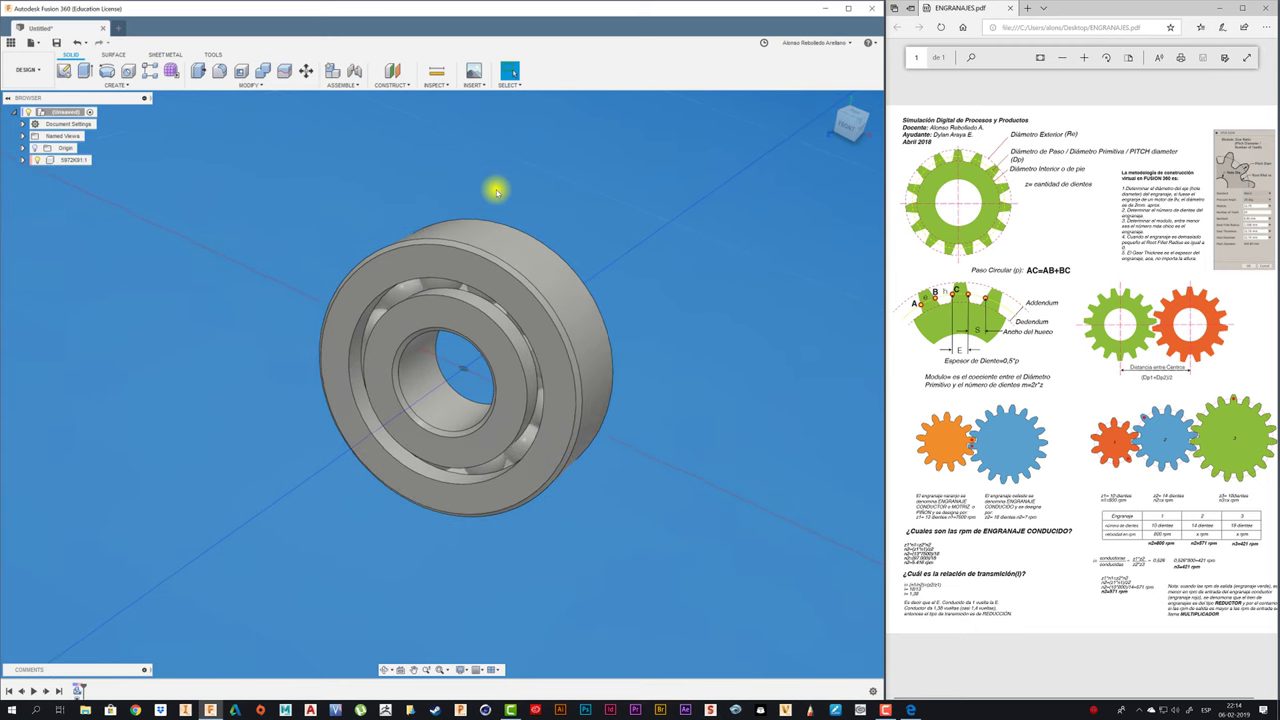
Turn on Component Color Cycling so the bearing shows its component colour.
click(437, 86)
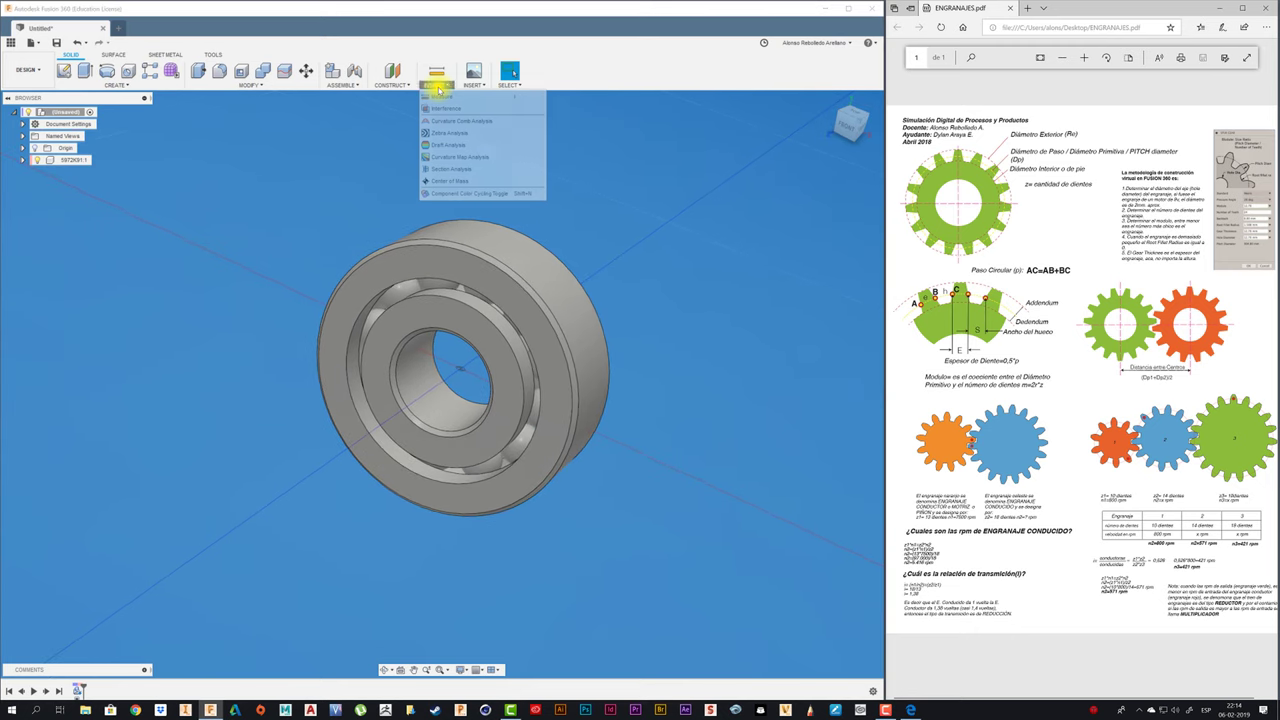
click(455, 195)
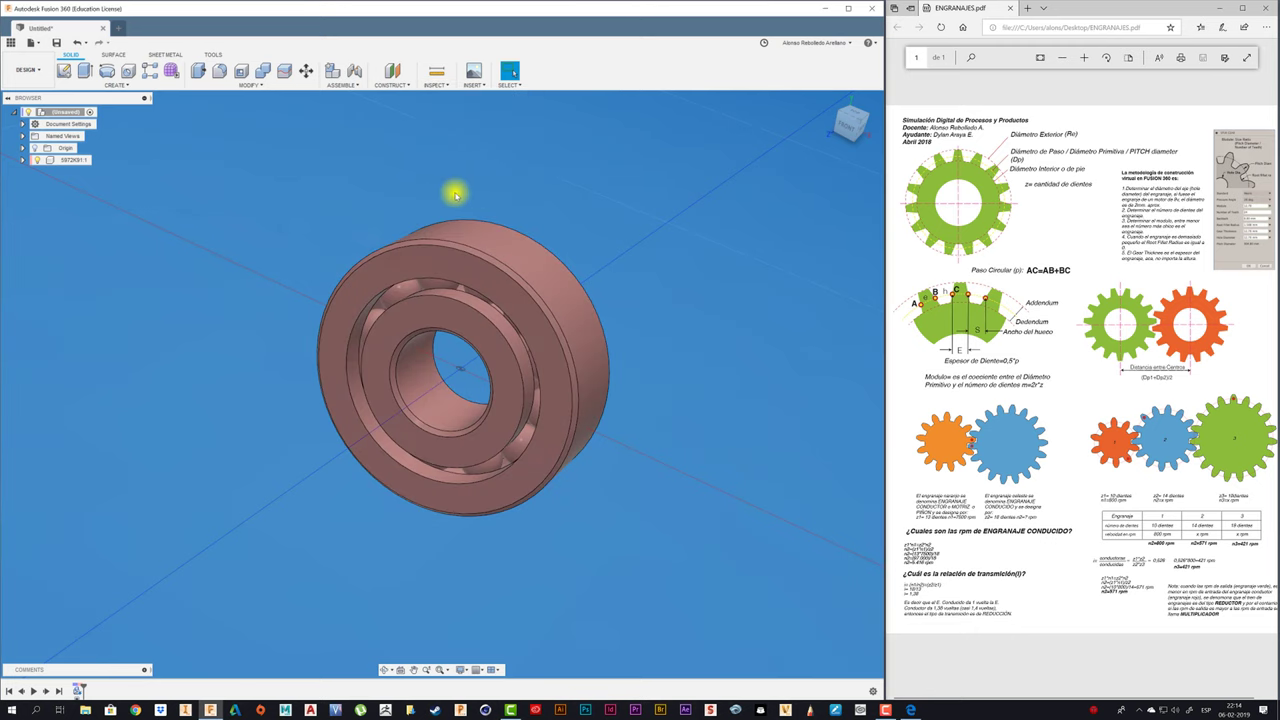
shift+middle_drag(595, 199, 668, 171)
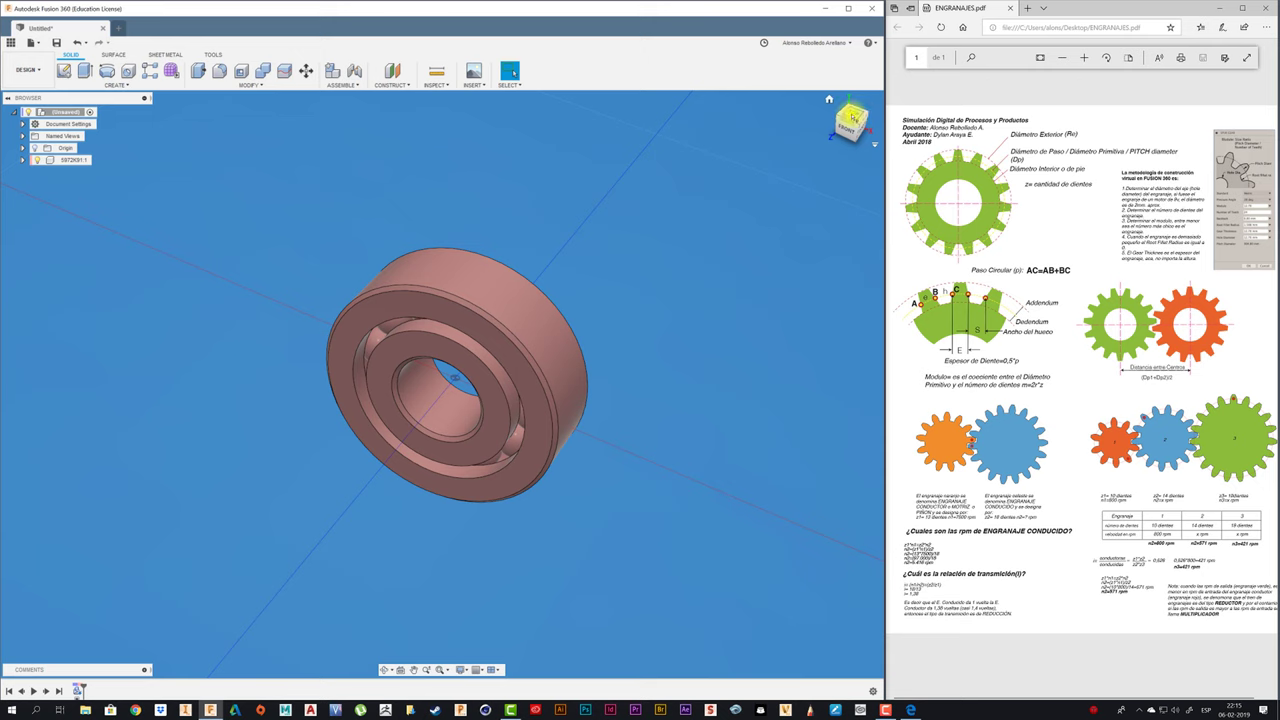
Set the bearing's face-on Front view as the Top view via the ViewCube menu.
click(852, 117)
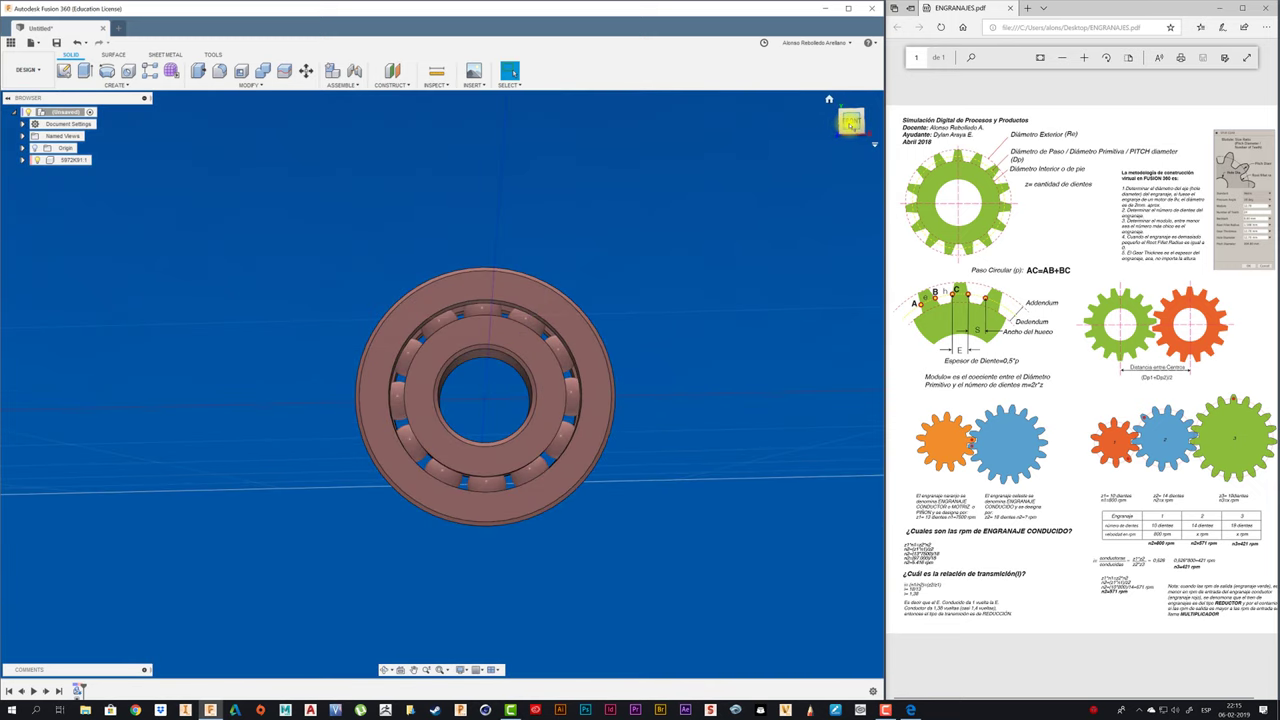
click(850, 122)
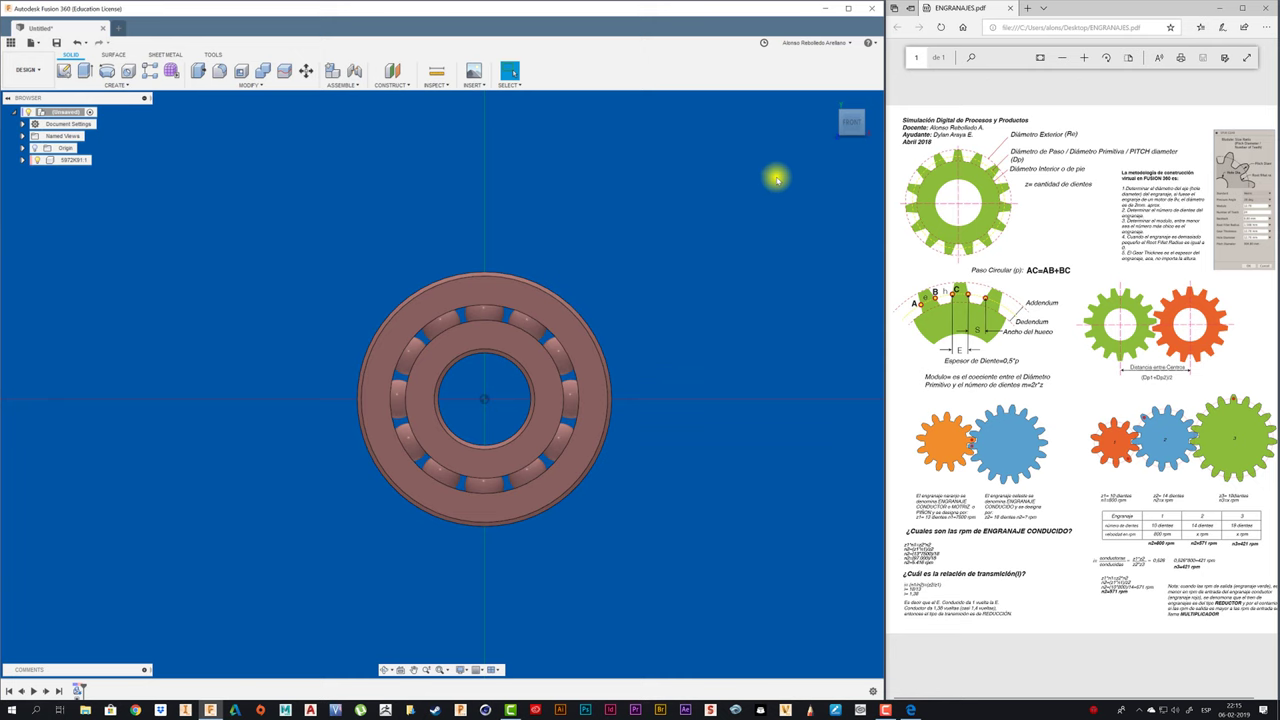
mouse_move(851, 121)
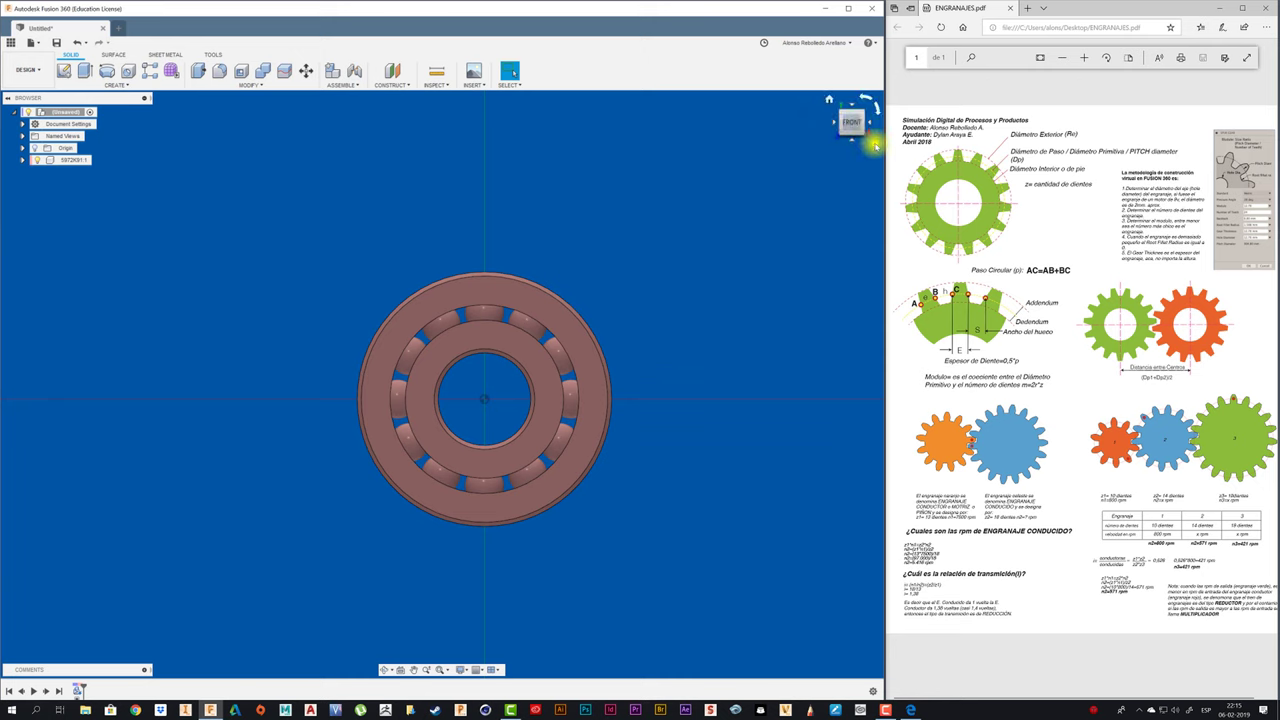
click(875, 146)
mouse_move(822, 206)
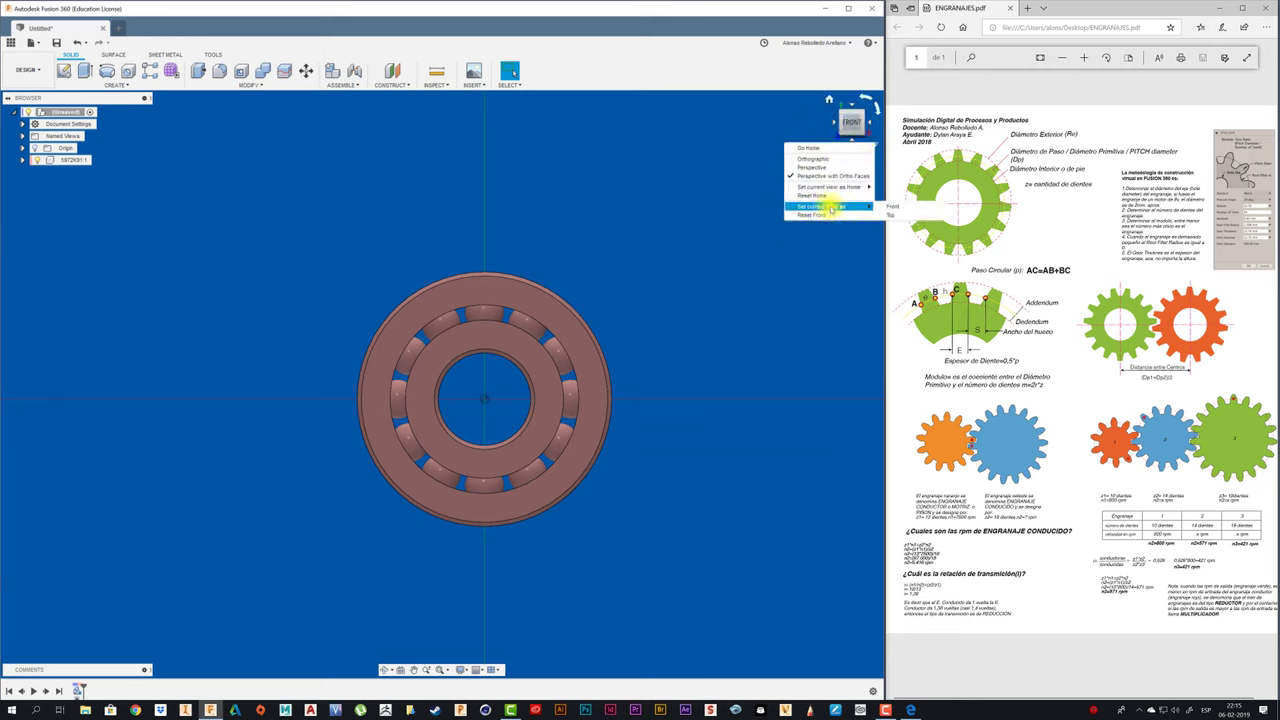
click(889, 215)
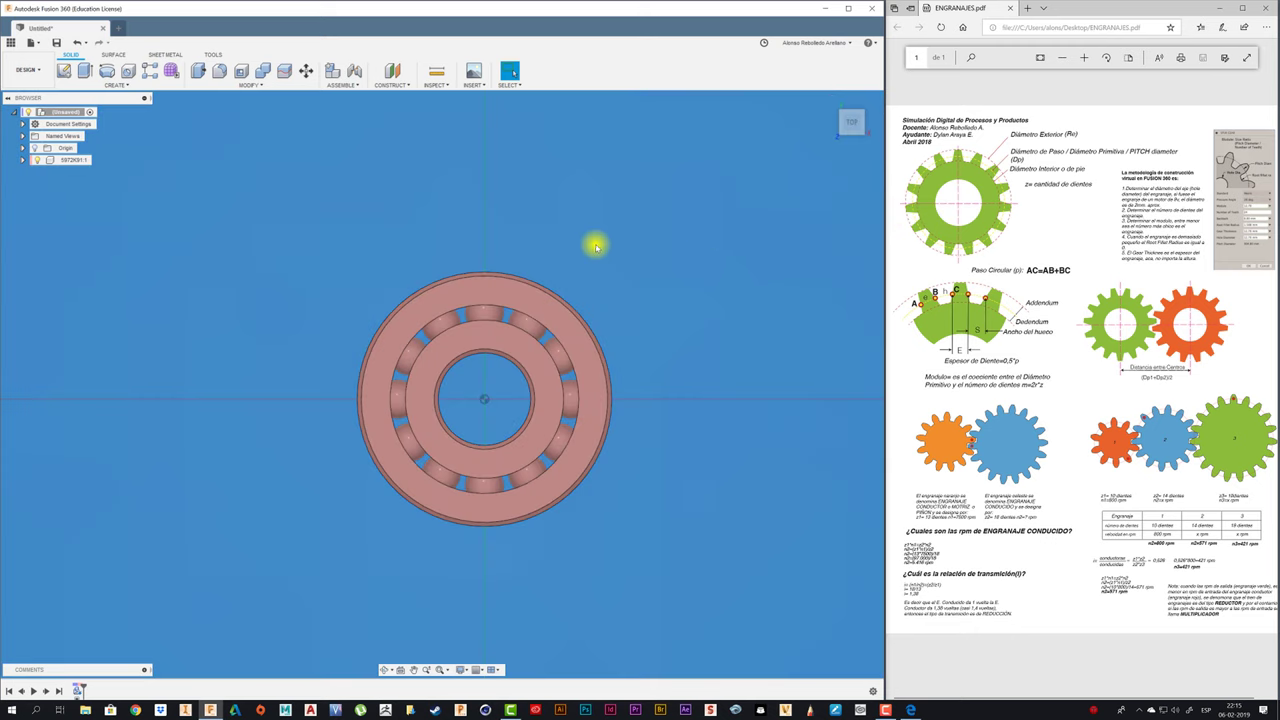
key(F6)
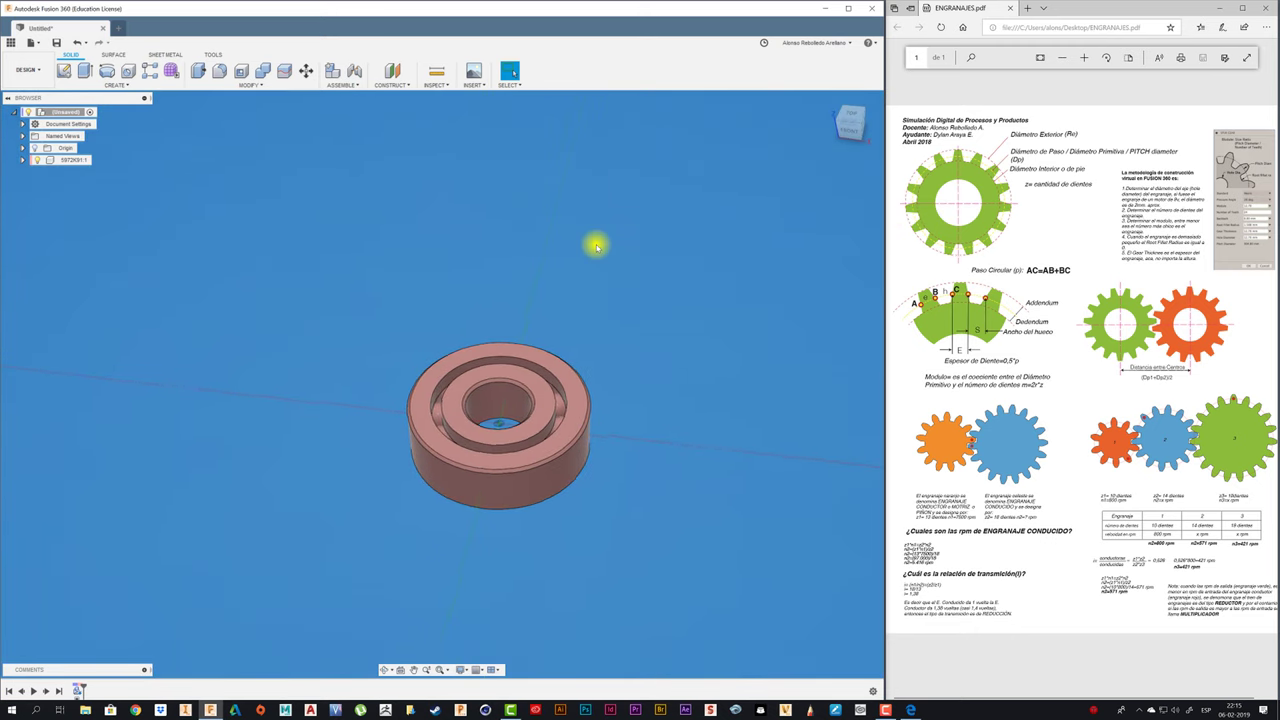
Drag the bearing up-left, then revert it to its original position.
click(849, 126)
drag(849, 133, 577, 264)
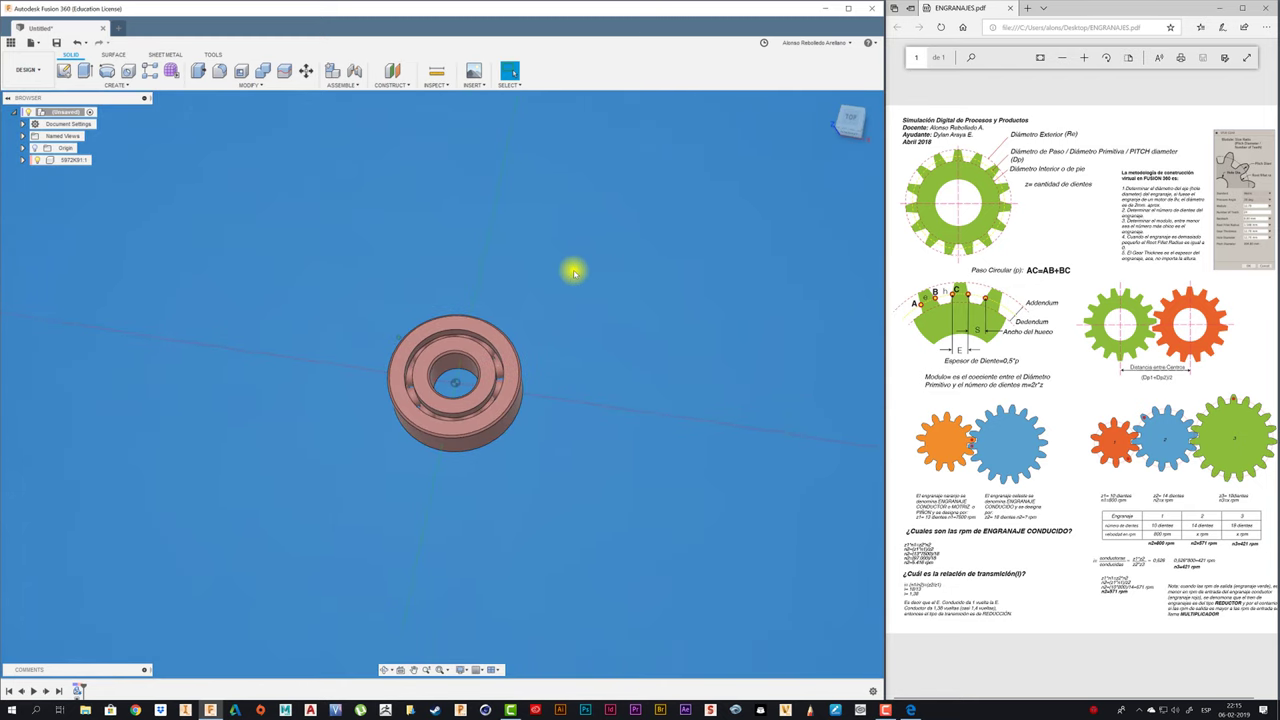
scroll(597, 234, up, 2)
scroll(600, 233, up, 2)
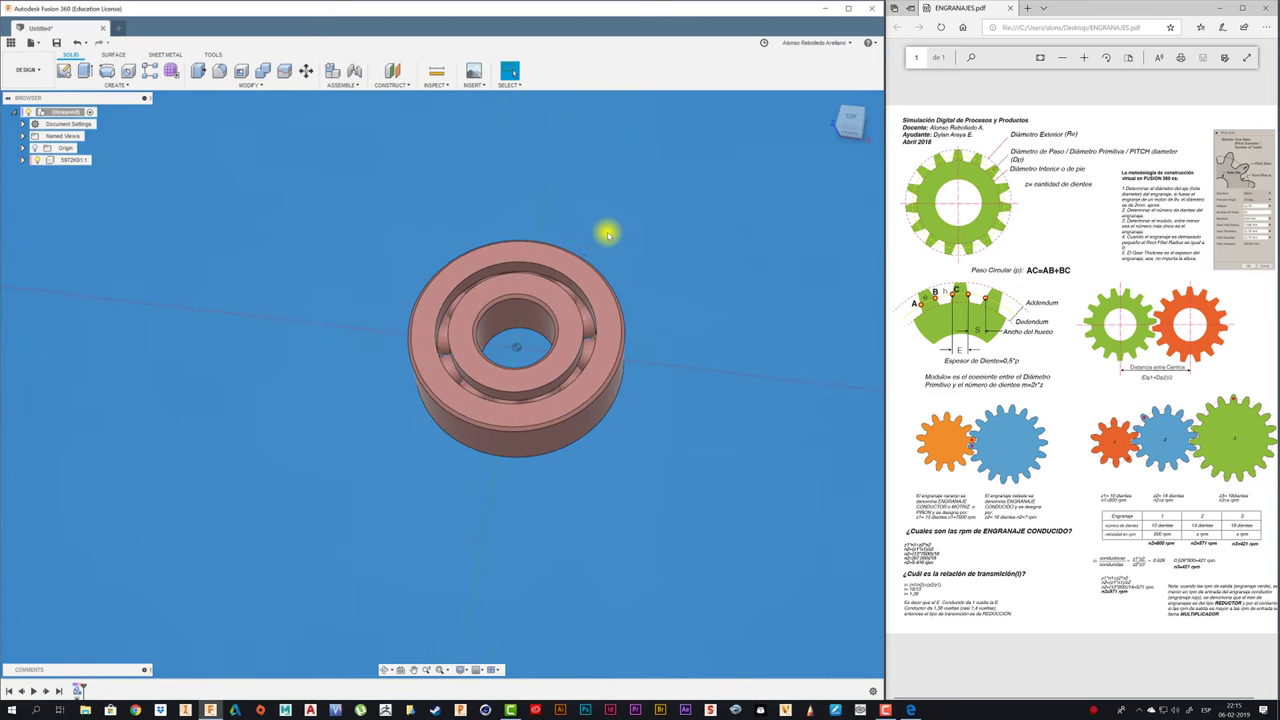
mouse_move(488, 293)
mouse_down()
mouse_move(760, 229)
mouse_move(300, 271)
mouse_move(634, 277)
mouse_move(391, 207)
mouse_up()
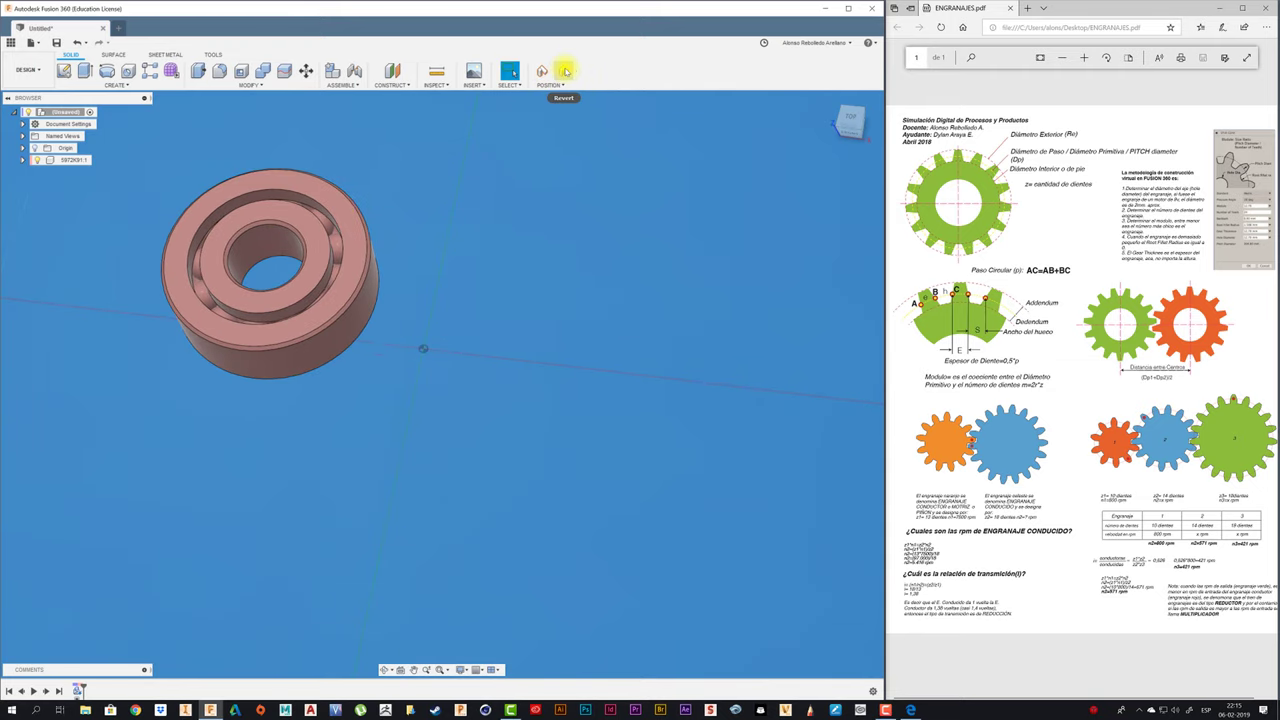
click(565, 71)
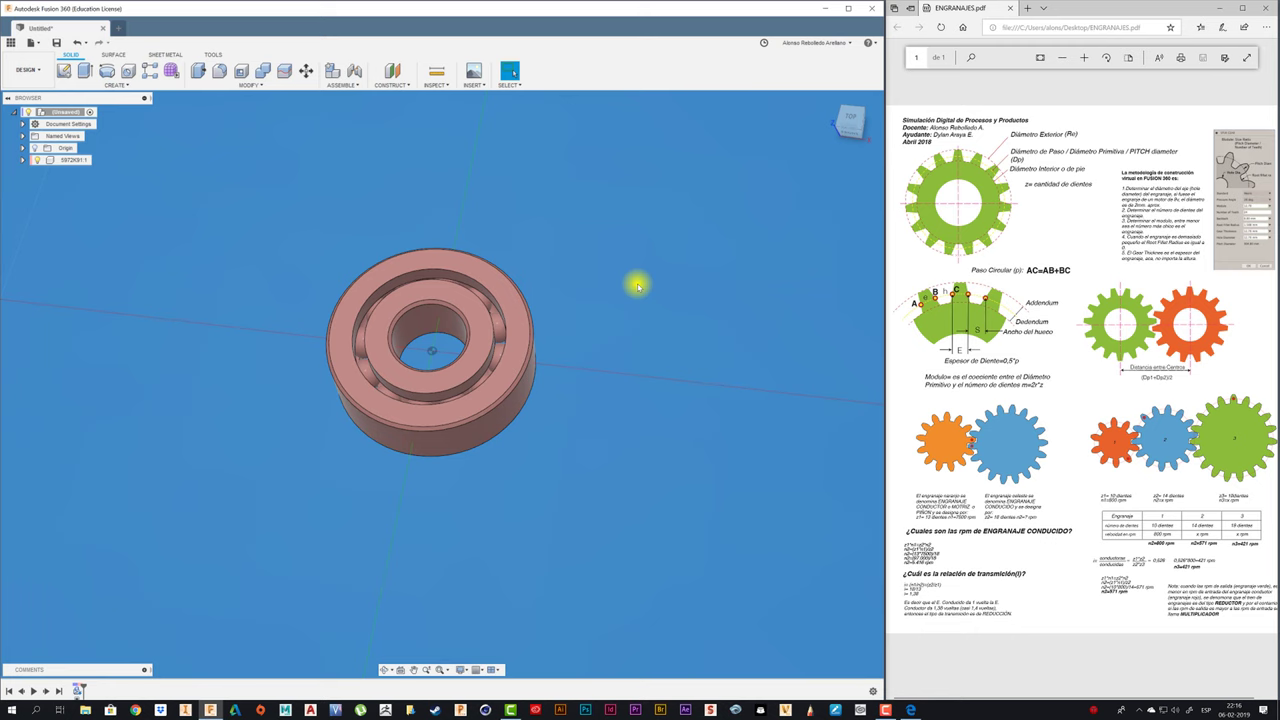
mouse_move(637, 287)
shift+middle_down()
mouse_move(632, 251)
mouse_move(576, 223)
mouse_move(346, 160)
mouse_move(257, 49)
shift+middle_up()
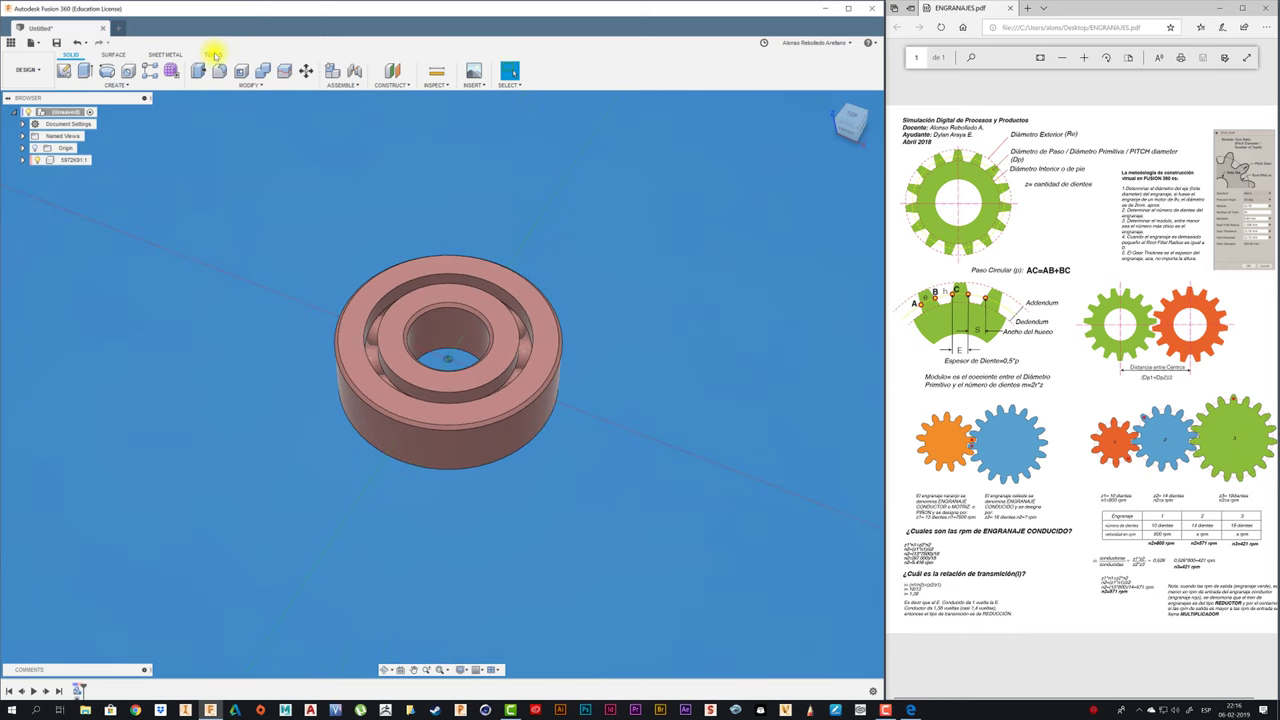
Run the SpurGear sample script from the Scripts and Add-Ins list.
click(214, 55)
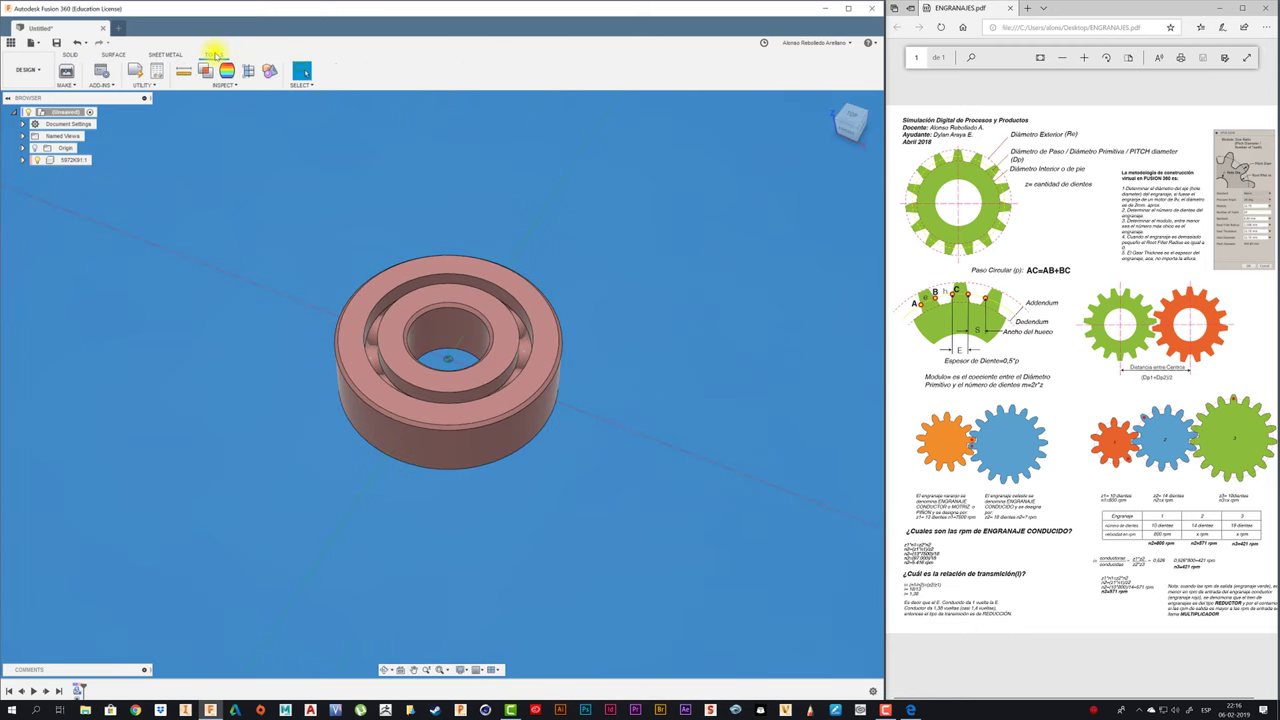
click(110, 86)
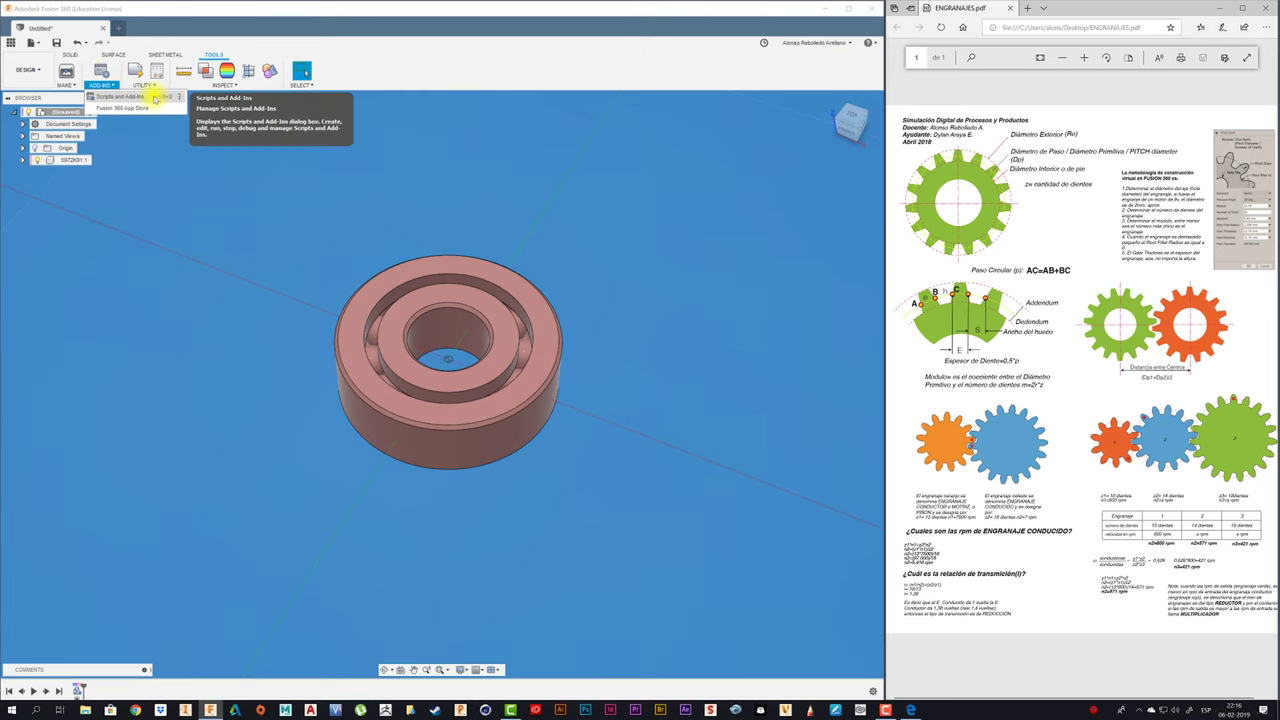
click(155, 98)
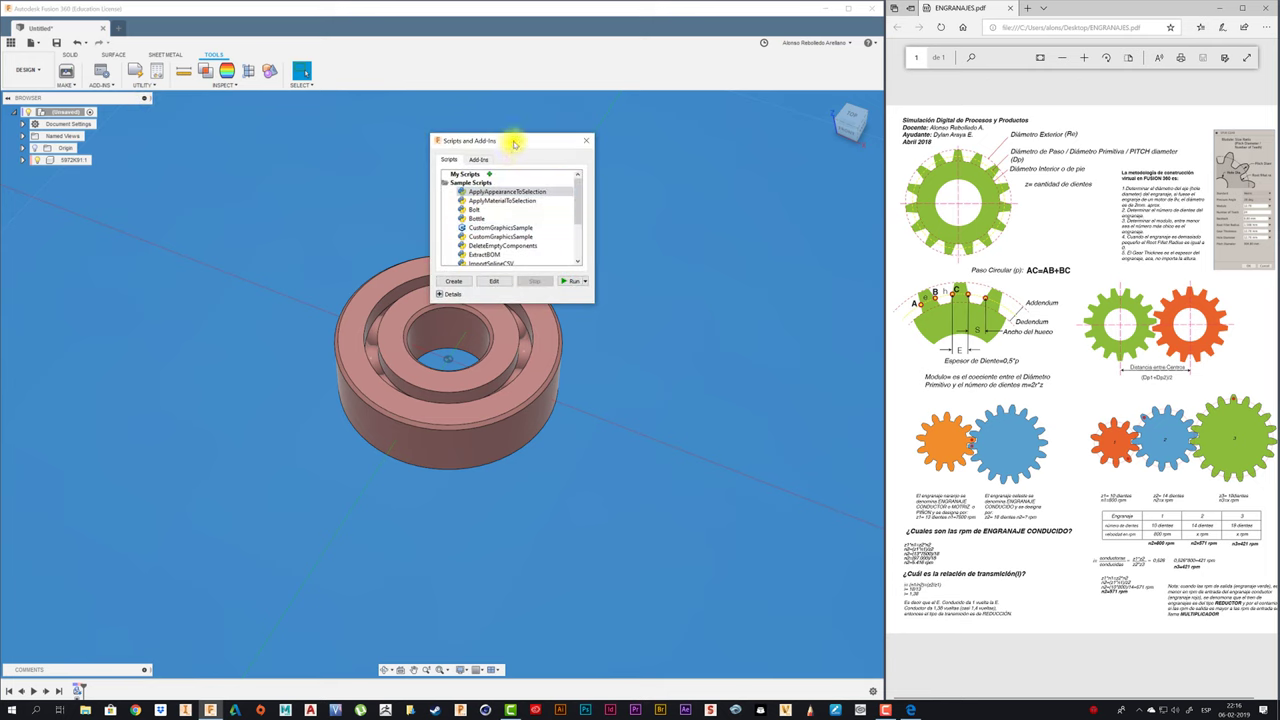
drag(514, 140, 716, 142)
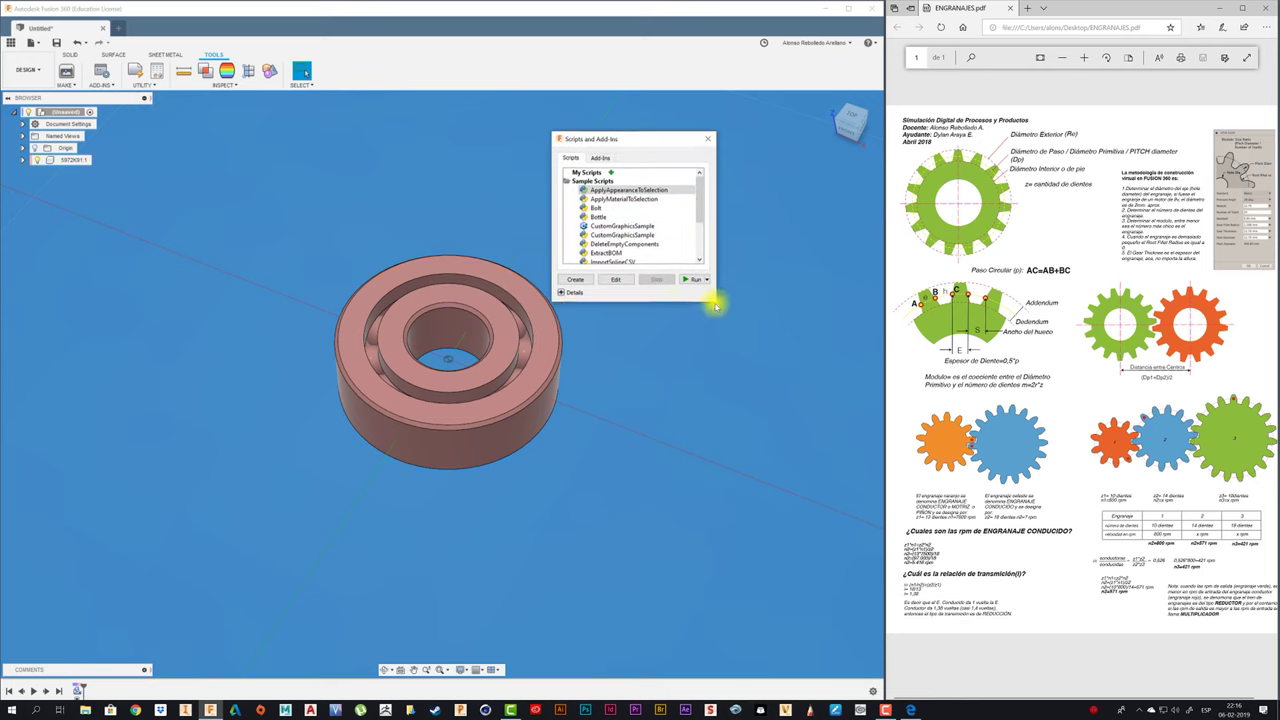
mouse_move(714, 299)
mouse_down()
mouse_move(754, 491)
mouse_move(762, 478)
mouse_up()
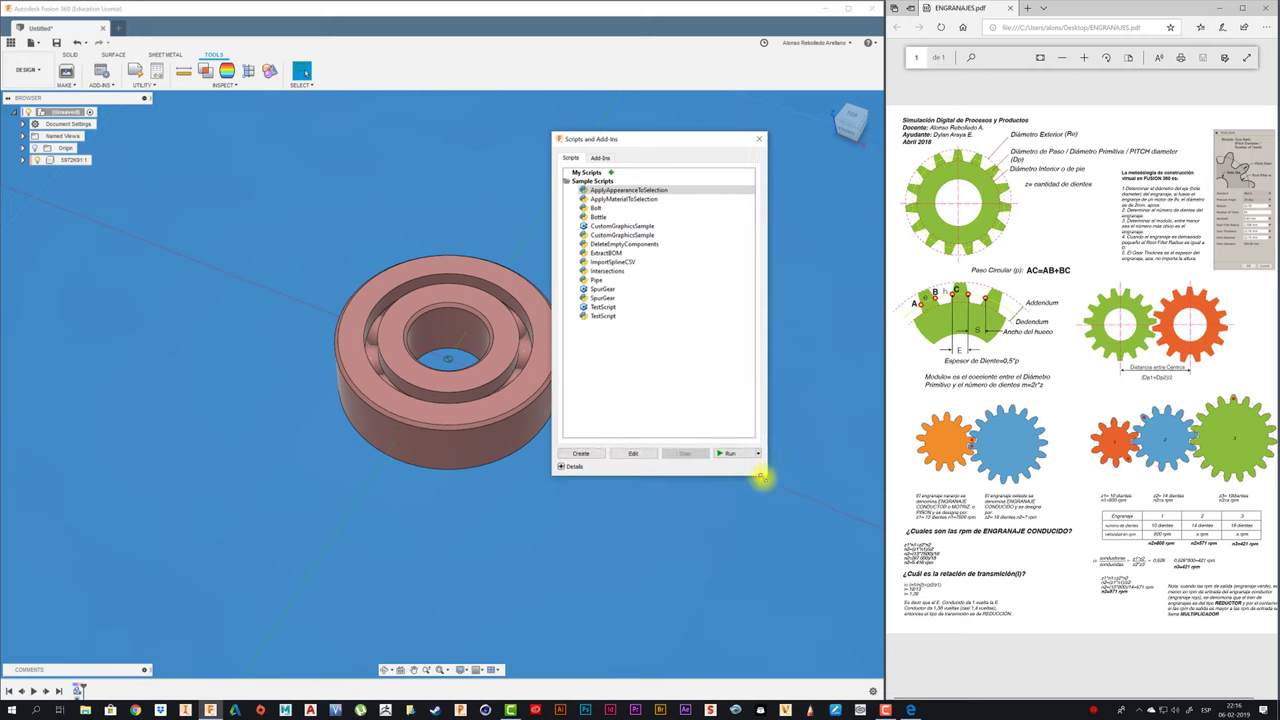
click(605, 289)
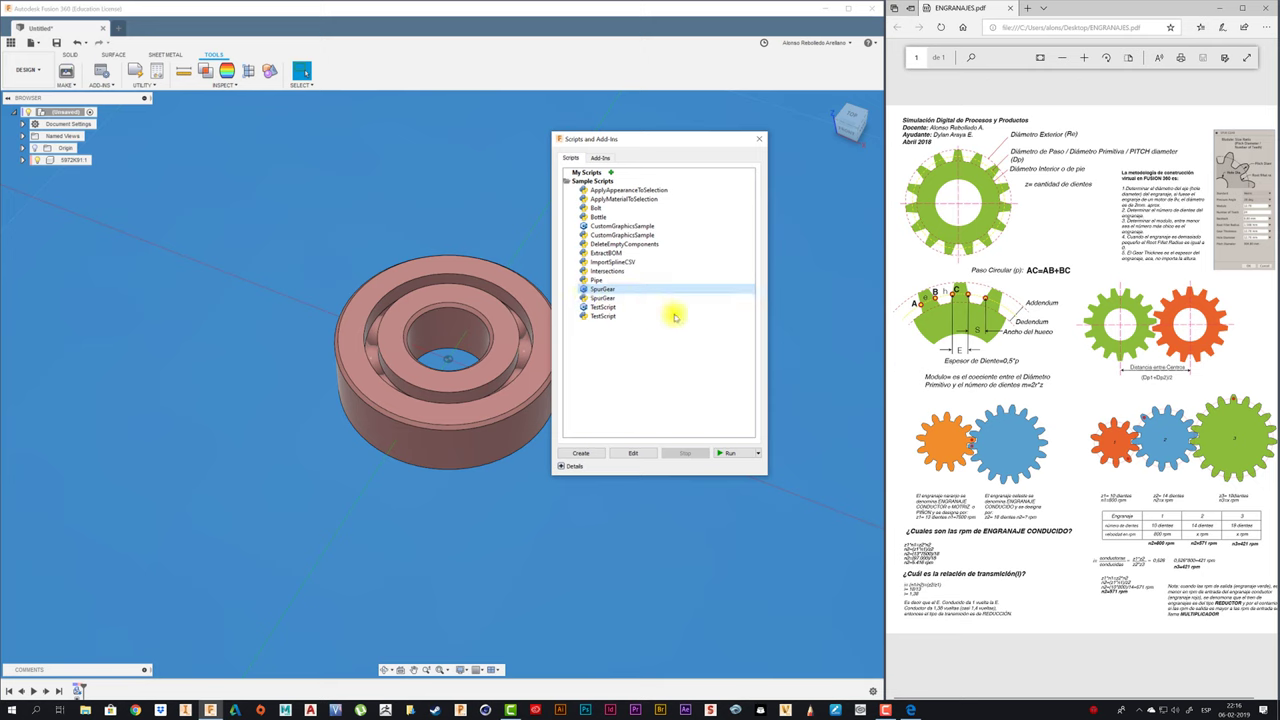
click(723, 455)
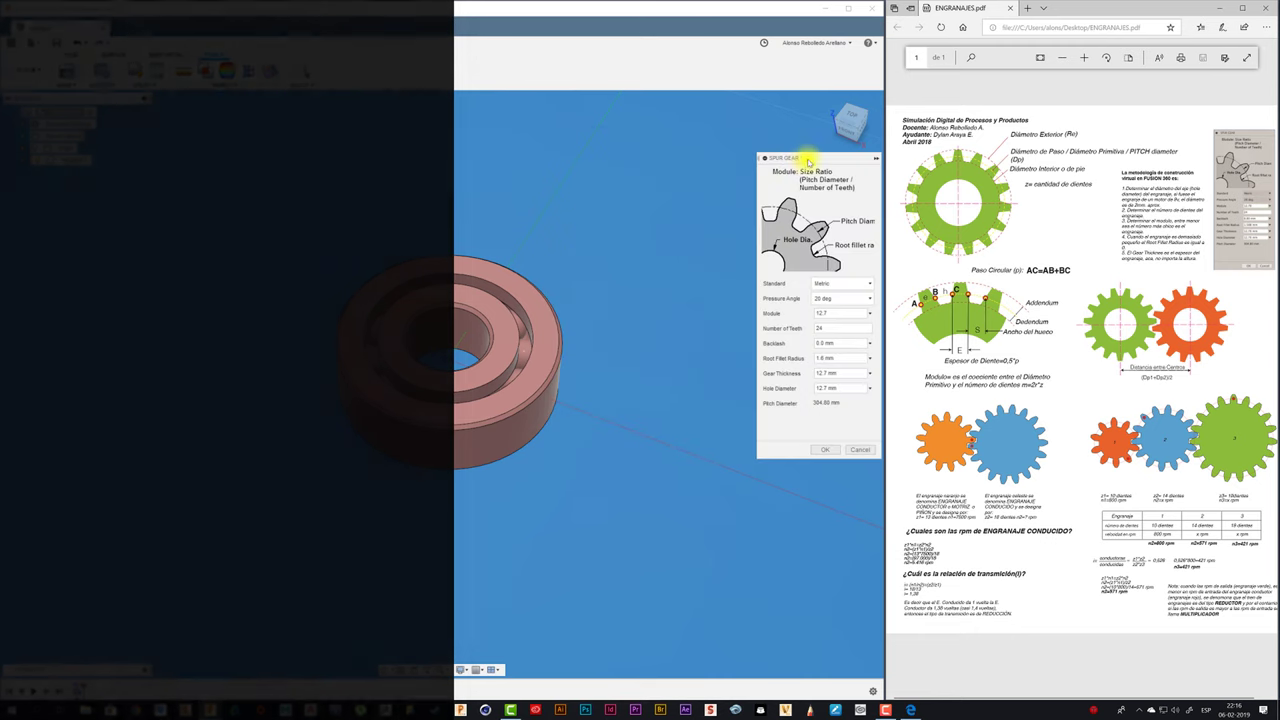
Move the Spur Gear dialog left and select the Hole Diameter value to change 12.7 to 22.
drag(809, 155, 644, 133)
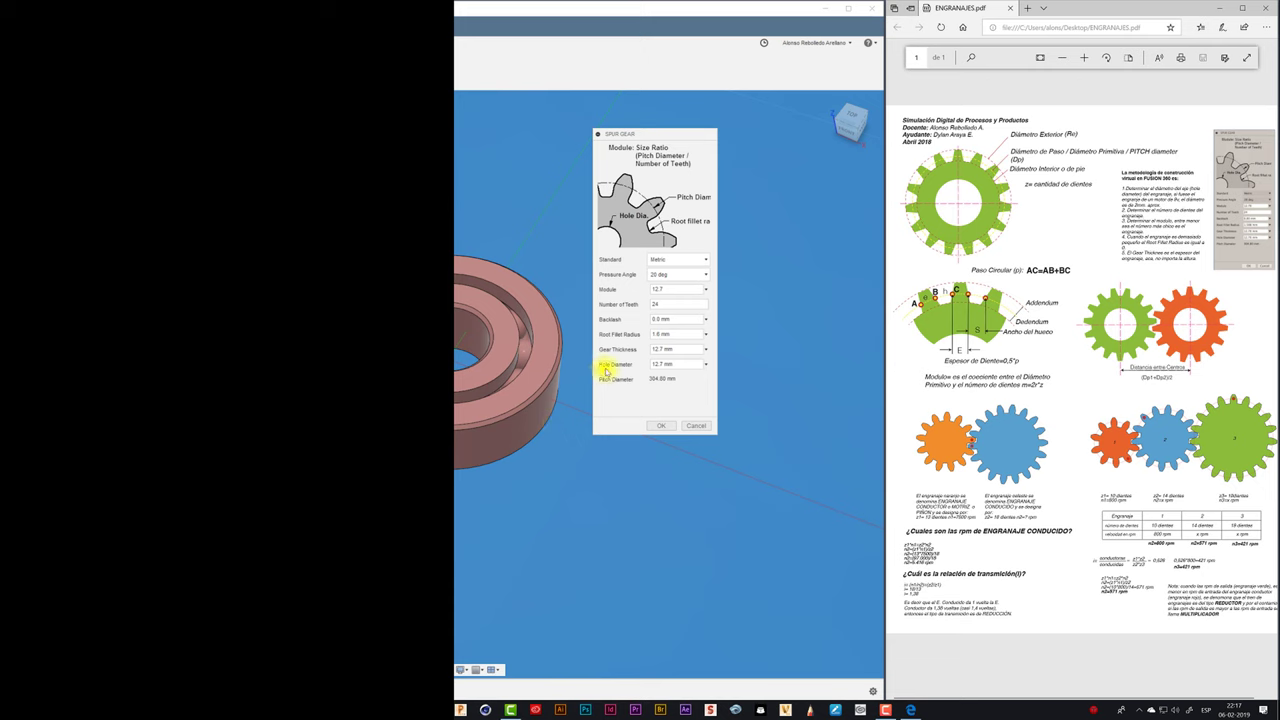
click(663, 367)
text(22)
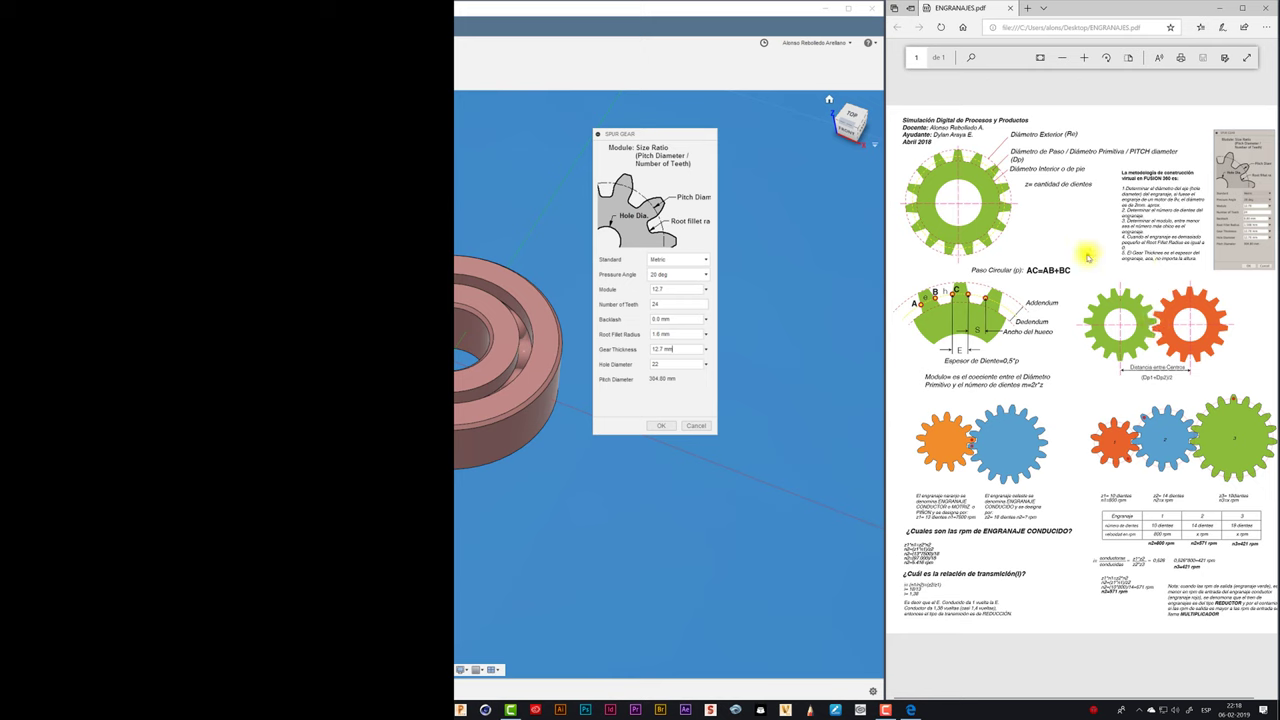
click(686, 348)
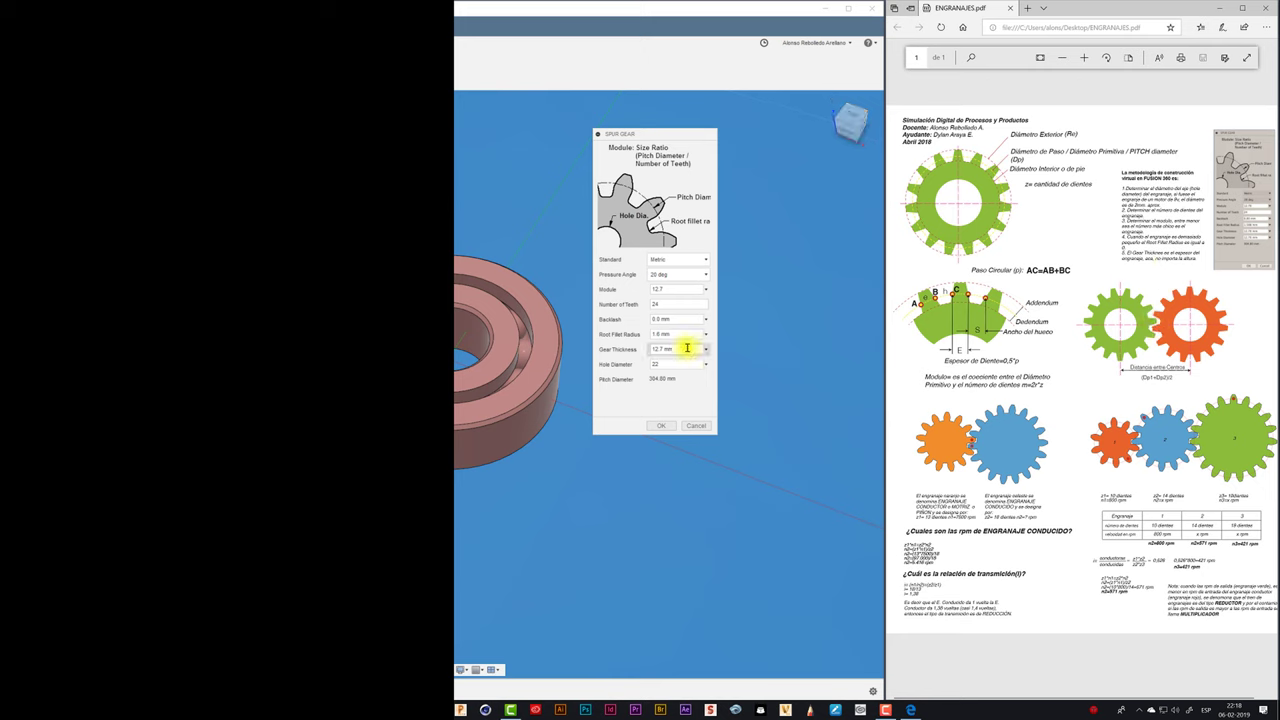
click(680, 288)
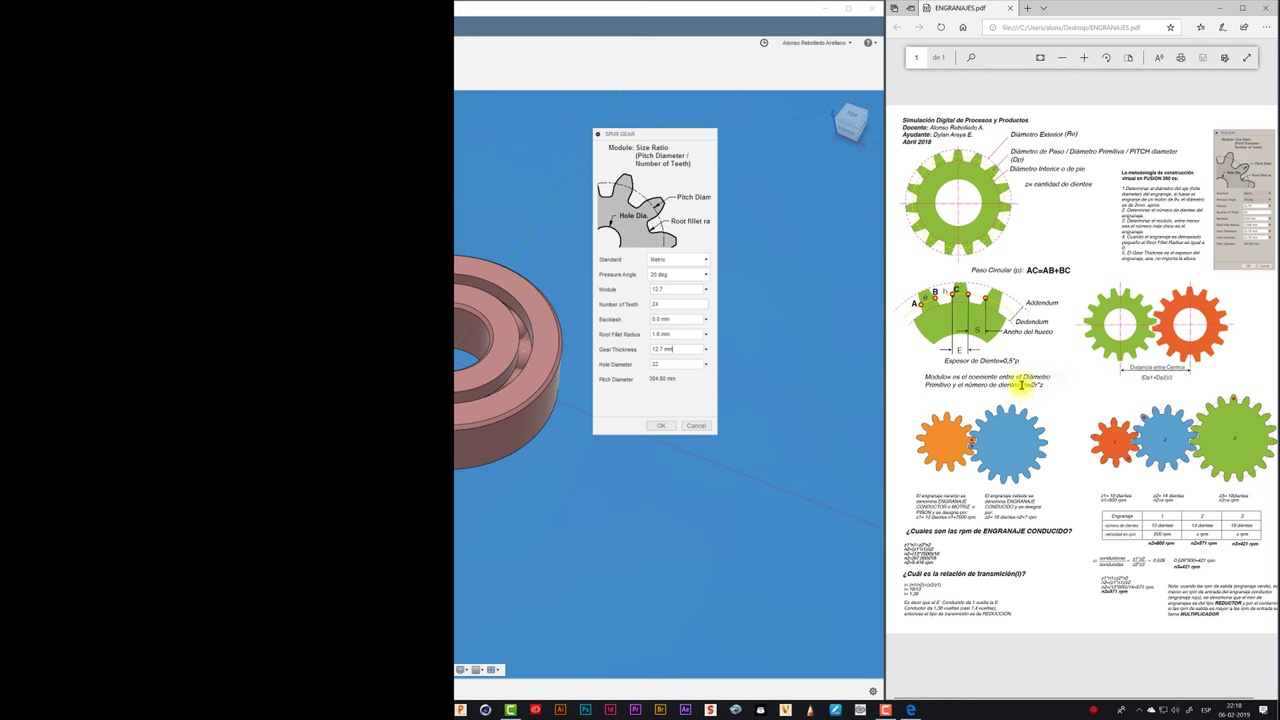
Change the Module from 12.7 to 10, then to 2, using the m=Dp/z formula.
drag(1020, 385, 1046, 384)
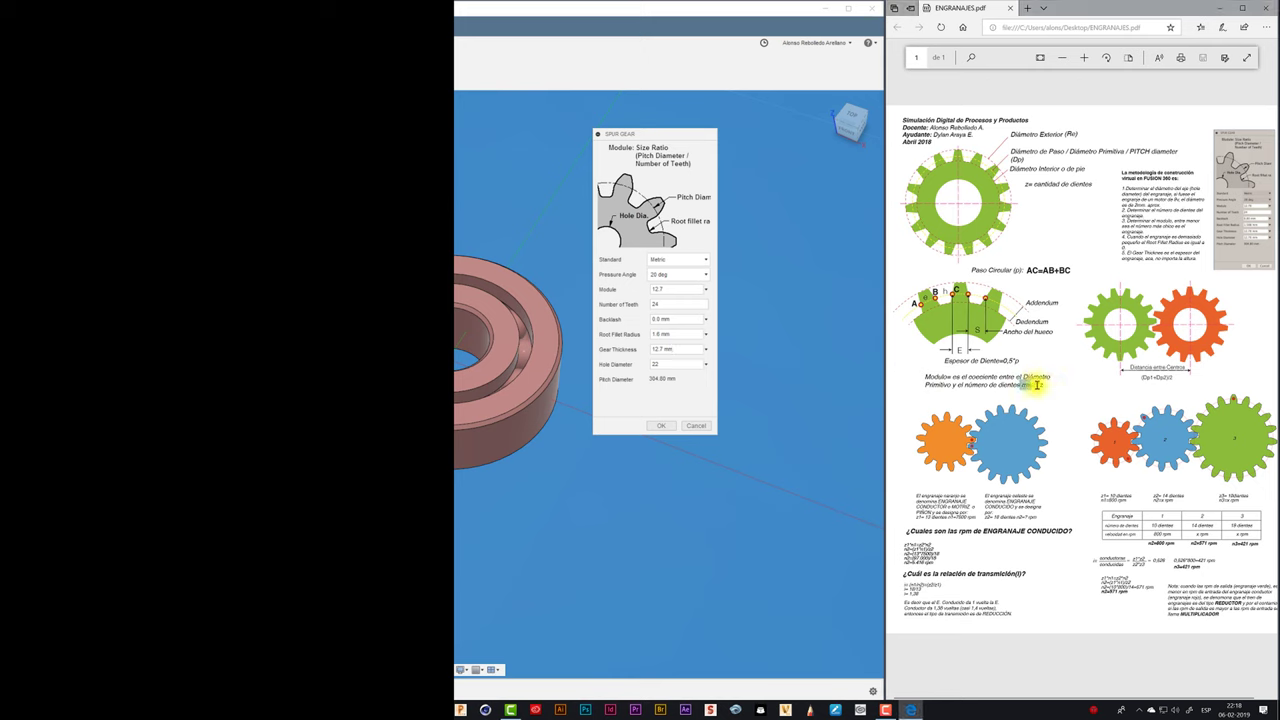
click(1048, 382)
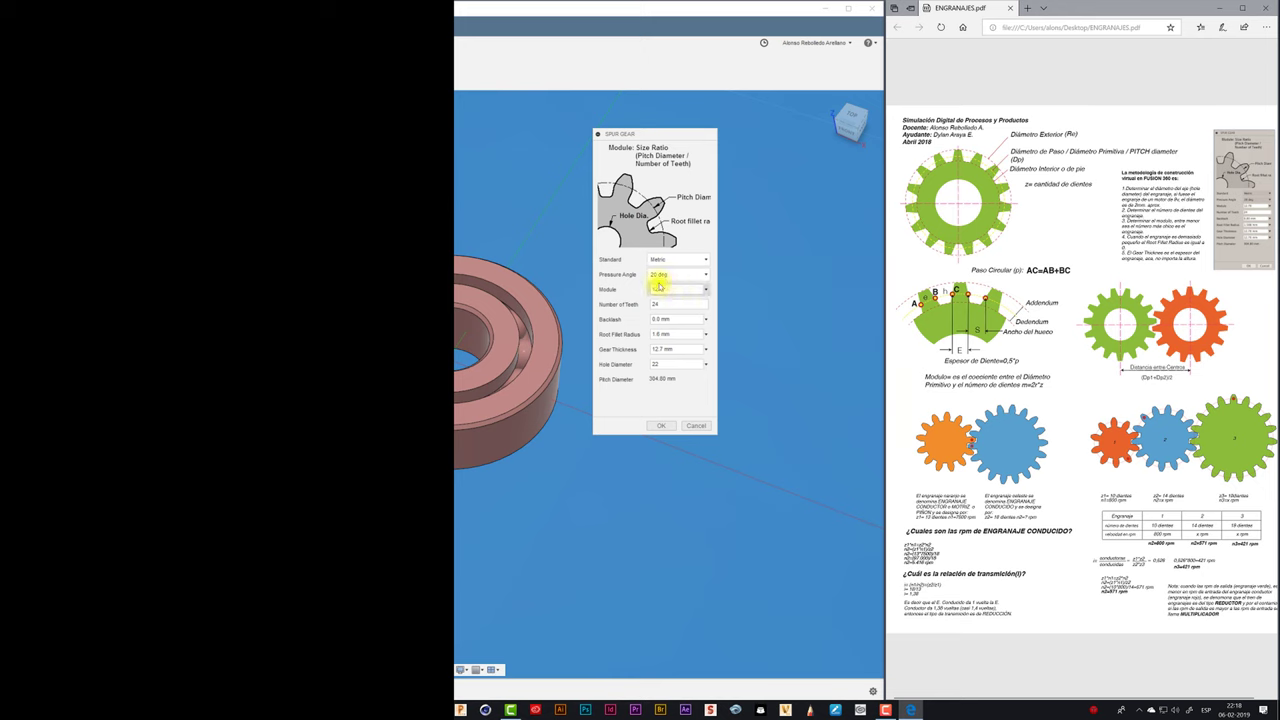
drag(680, 289, 647, 289)
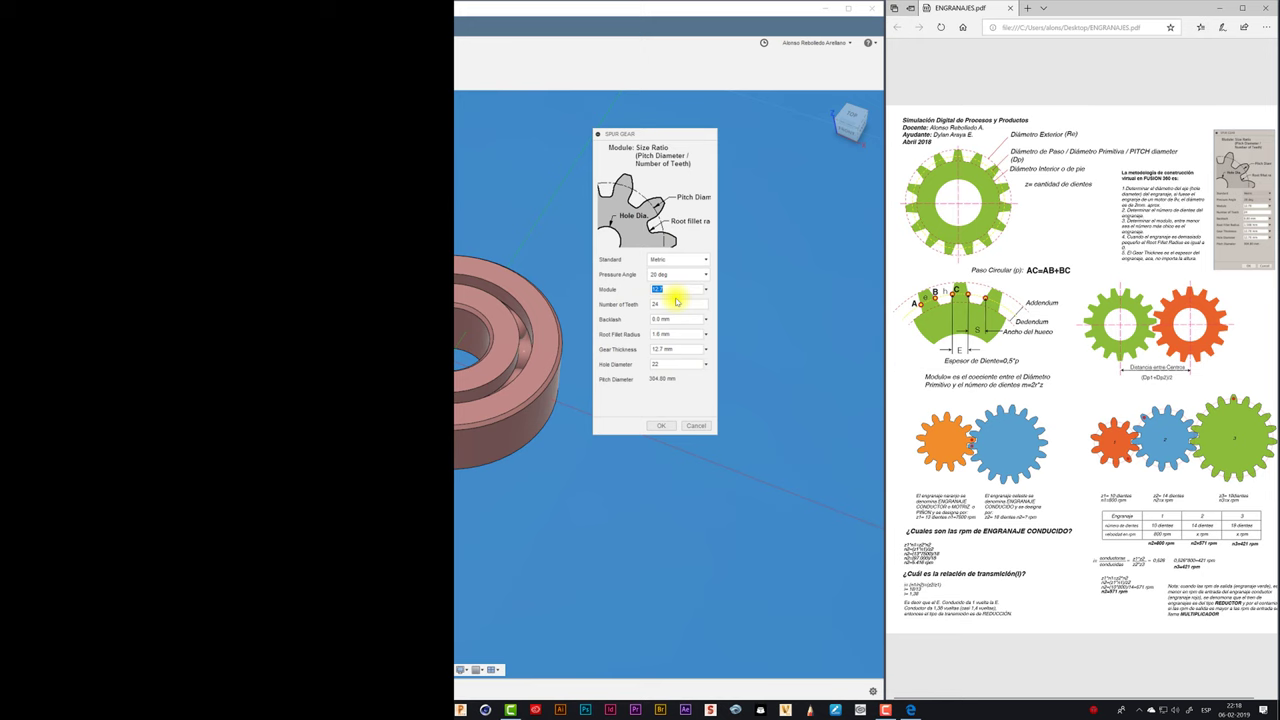
text(10)
double_click(682, 290)
text(2)
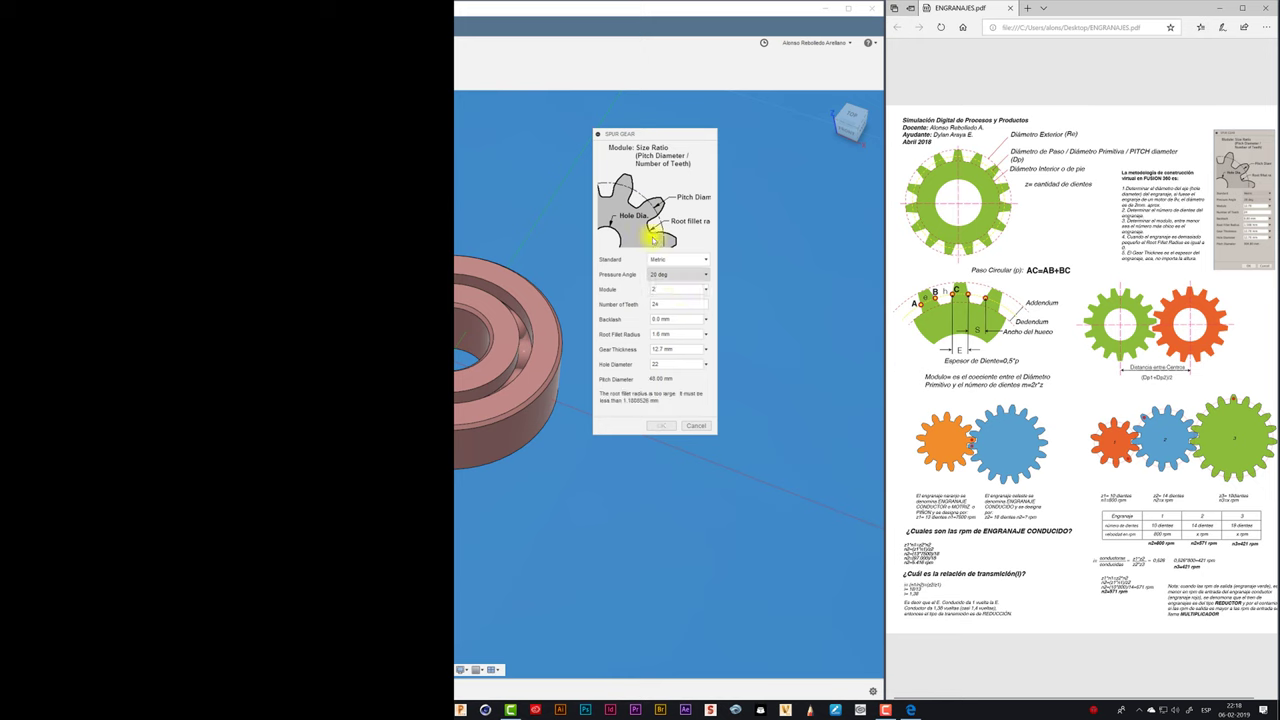
Set the Hole Diameter to 22 and select the Module value, to be changed to 2.5.
double_click(653, 364)
key(BackSpace)
text(22)
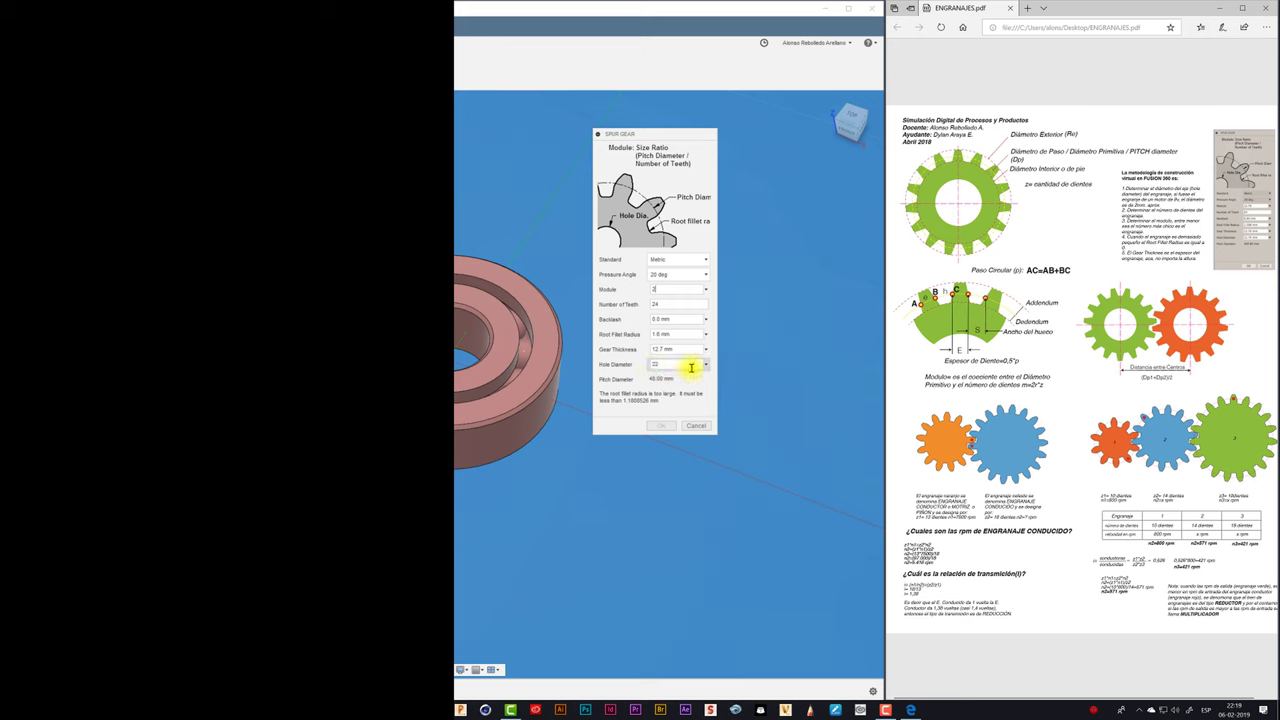
click(673, 335)
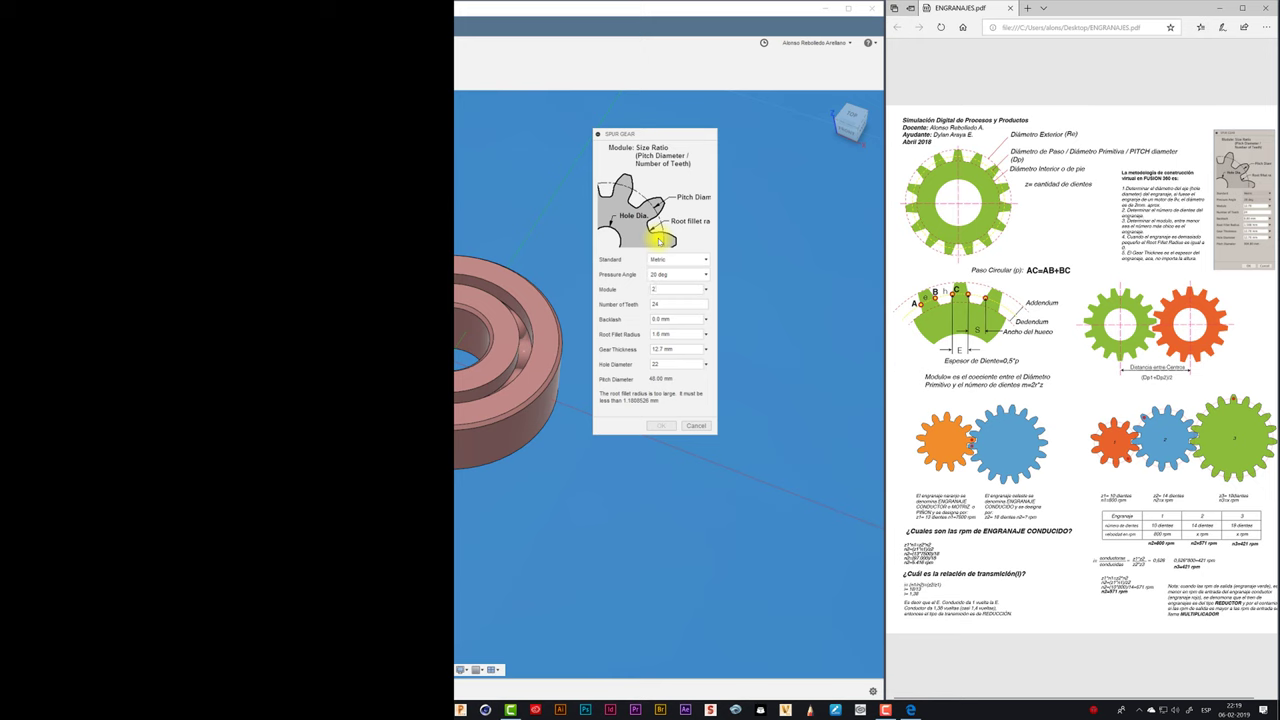
drag(643, 288, 681, 289)
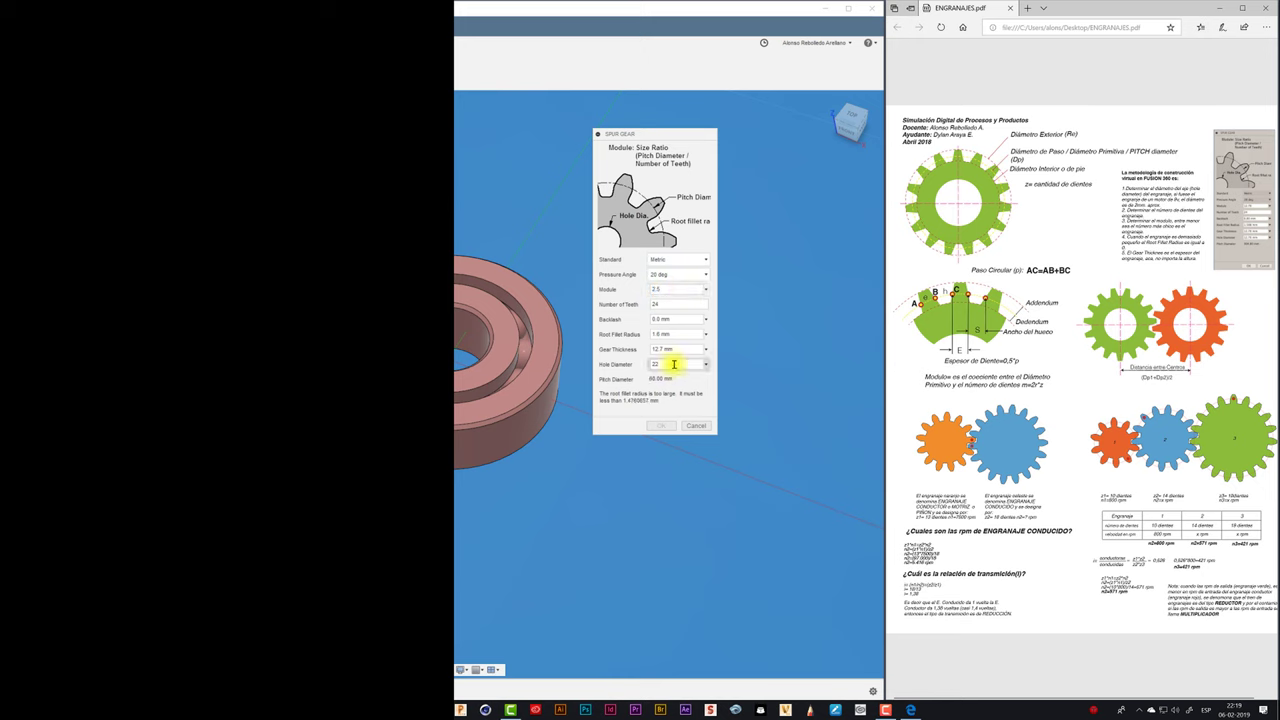
Set the Module to 3 and the Gear Thickness to 7 mm.
double_click(670, 289)
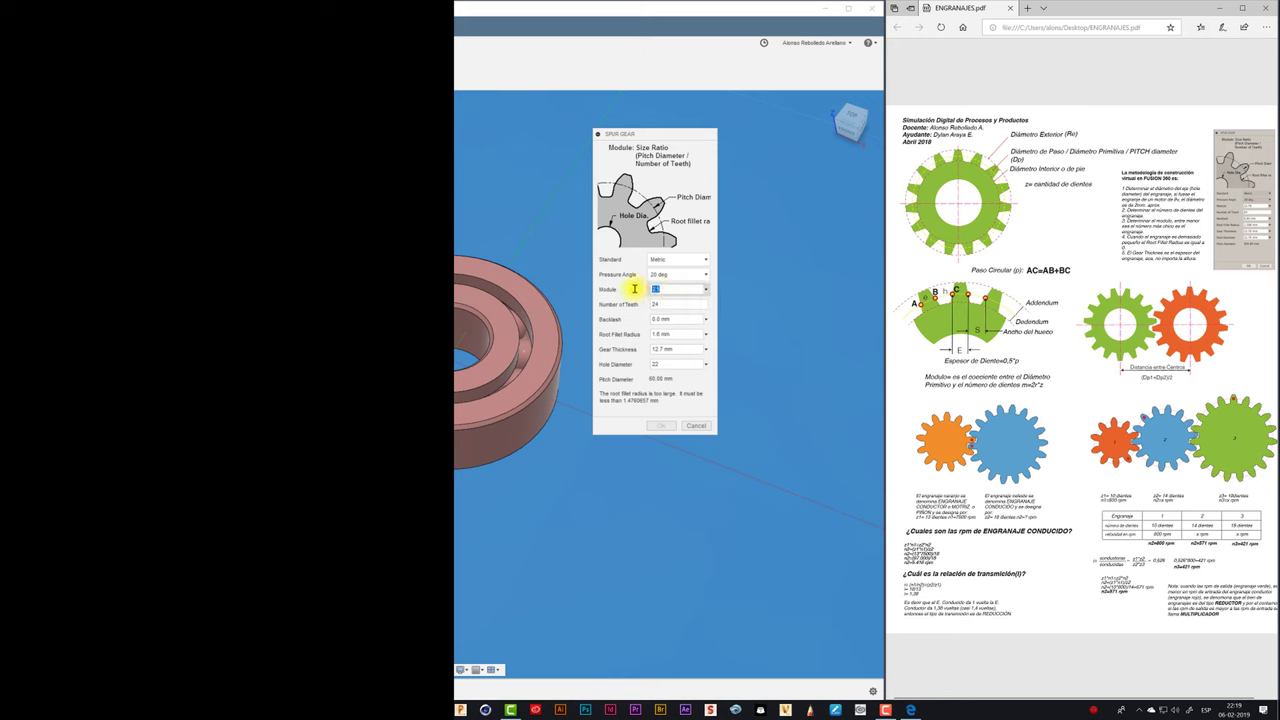
text(3)
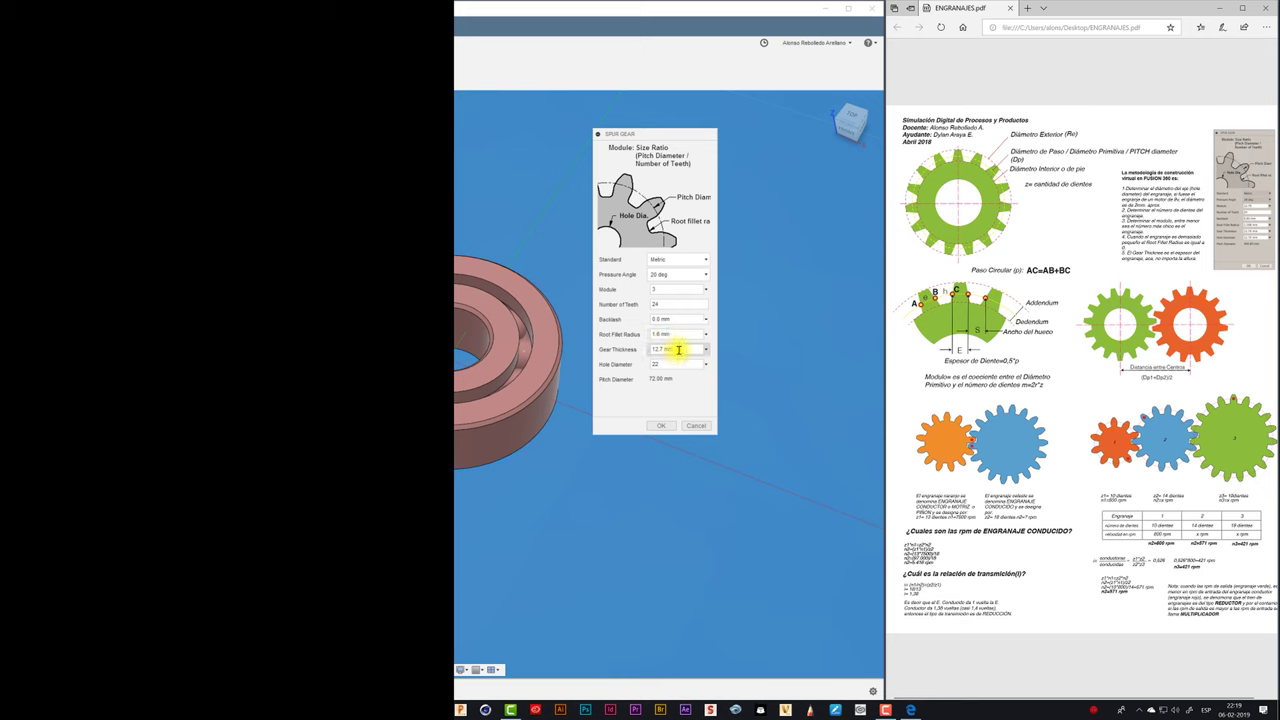
click(668, 350)
drag(668, 351, 686, 351)
text(1)
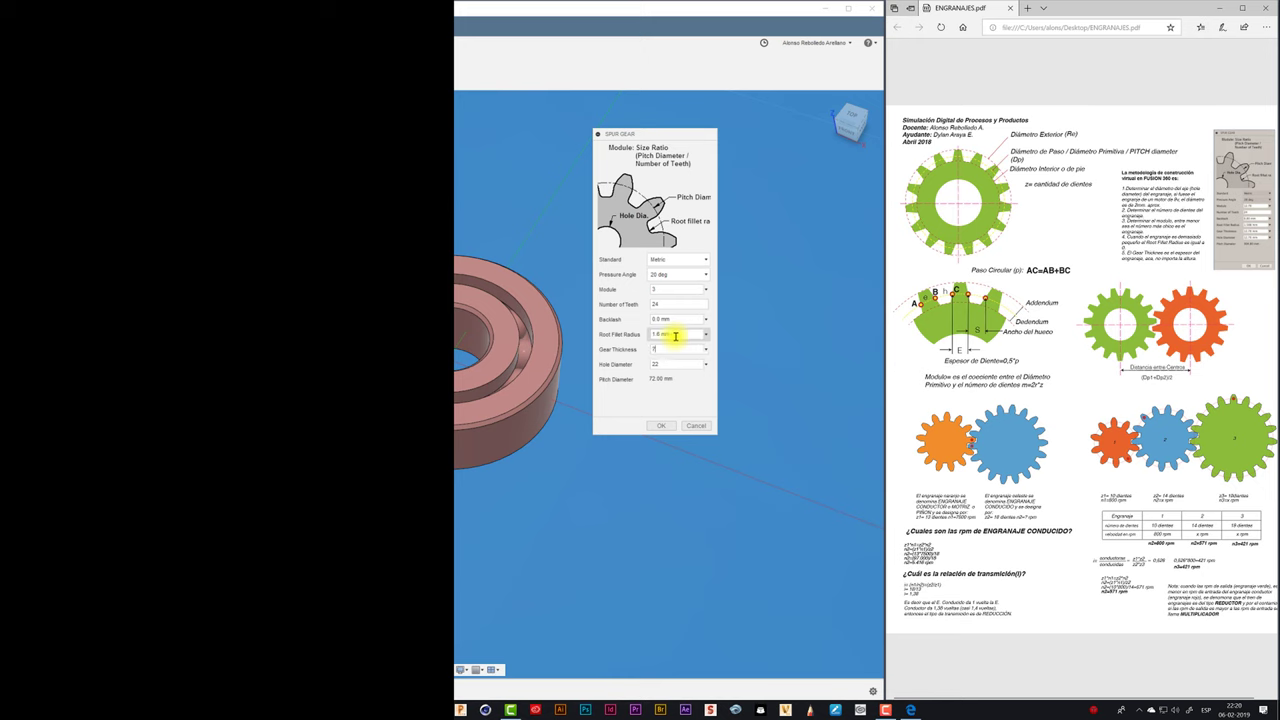
Change the Number of Teeth from 24 to 40.
click(678, 303)
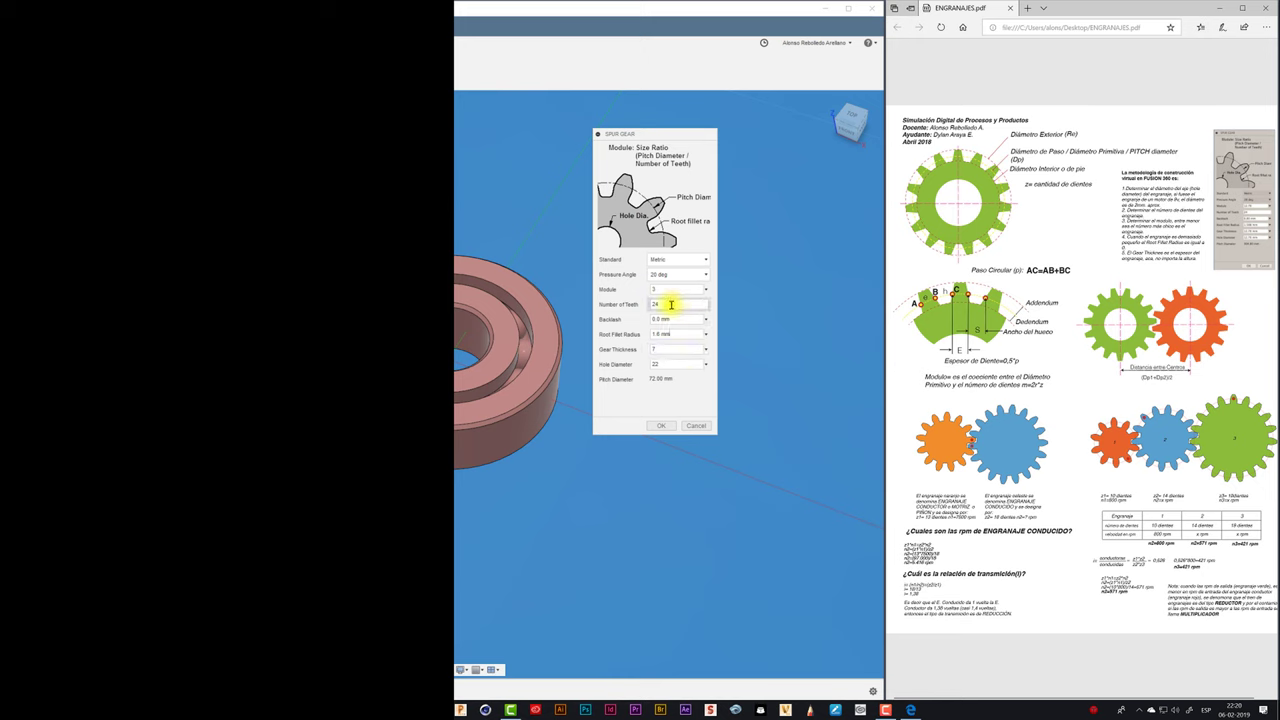
double_click(678, 304)
text(40)
click(660, 366)
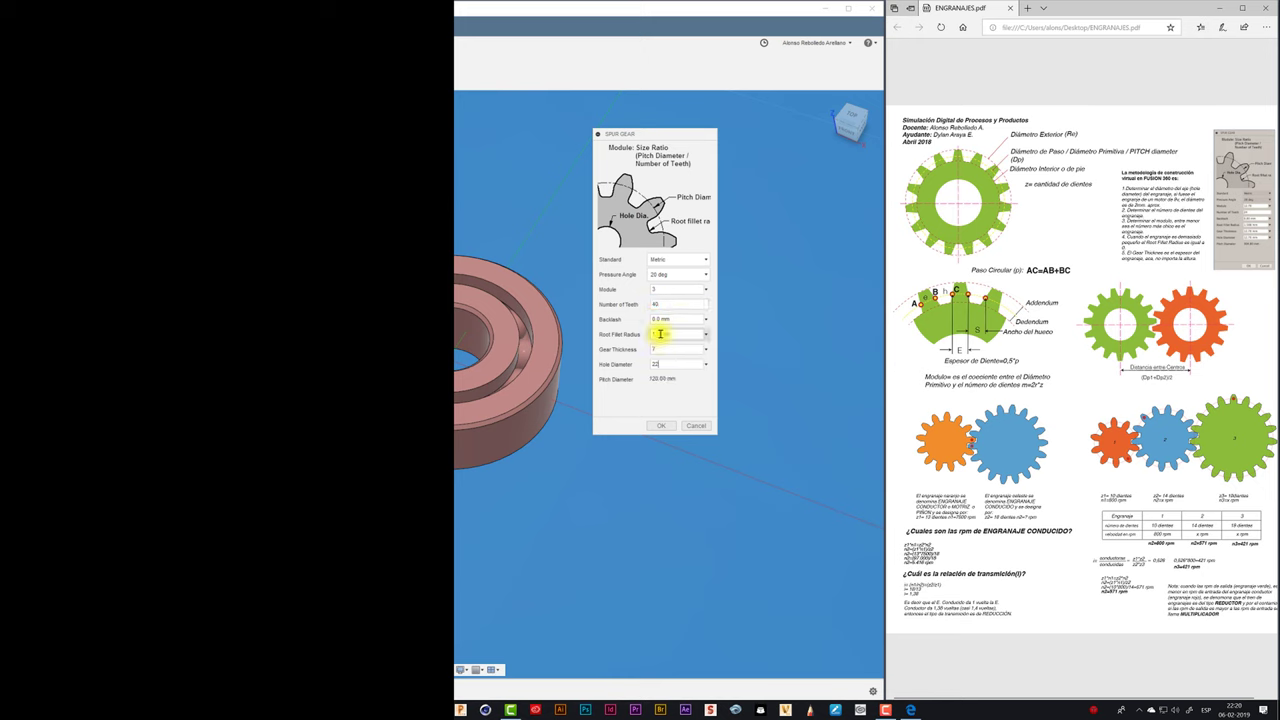
click(657, 303)
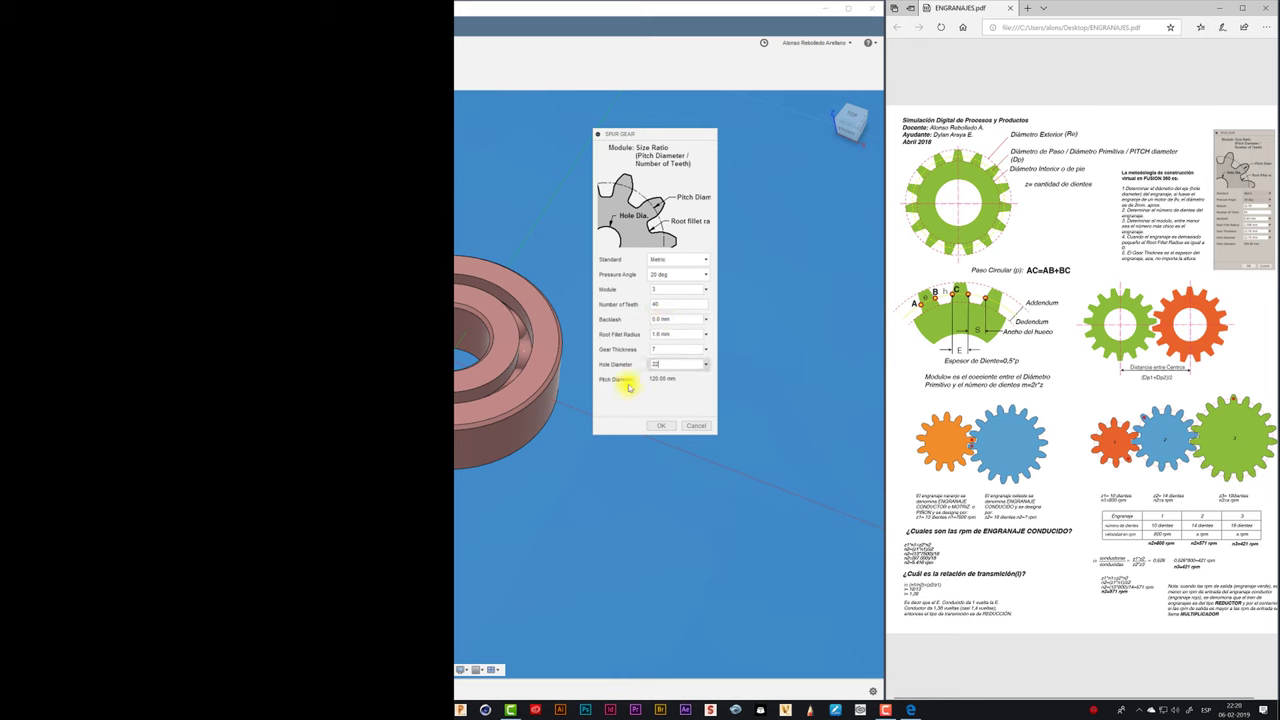
Try tooth counts of 10 and 8, ending at 15 teeth for a 45 mm pitch diameter.
drag(657, 306, 643, 302)
text(10)
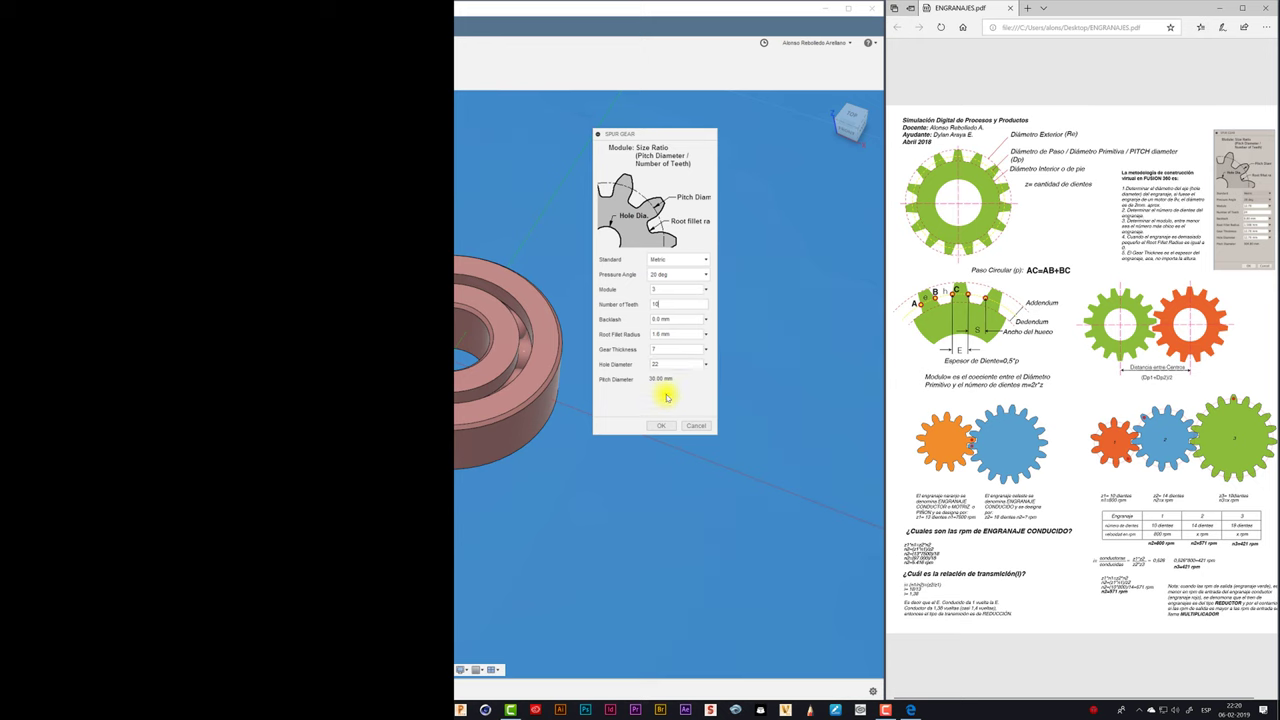
drag(669, 303, 643, 305)
double_click(662, 303)
key(BackSpace)
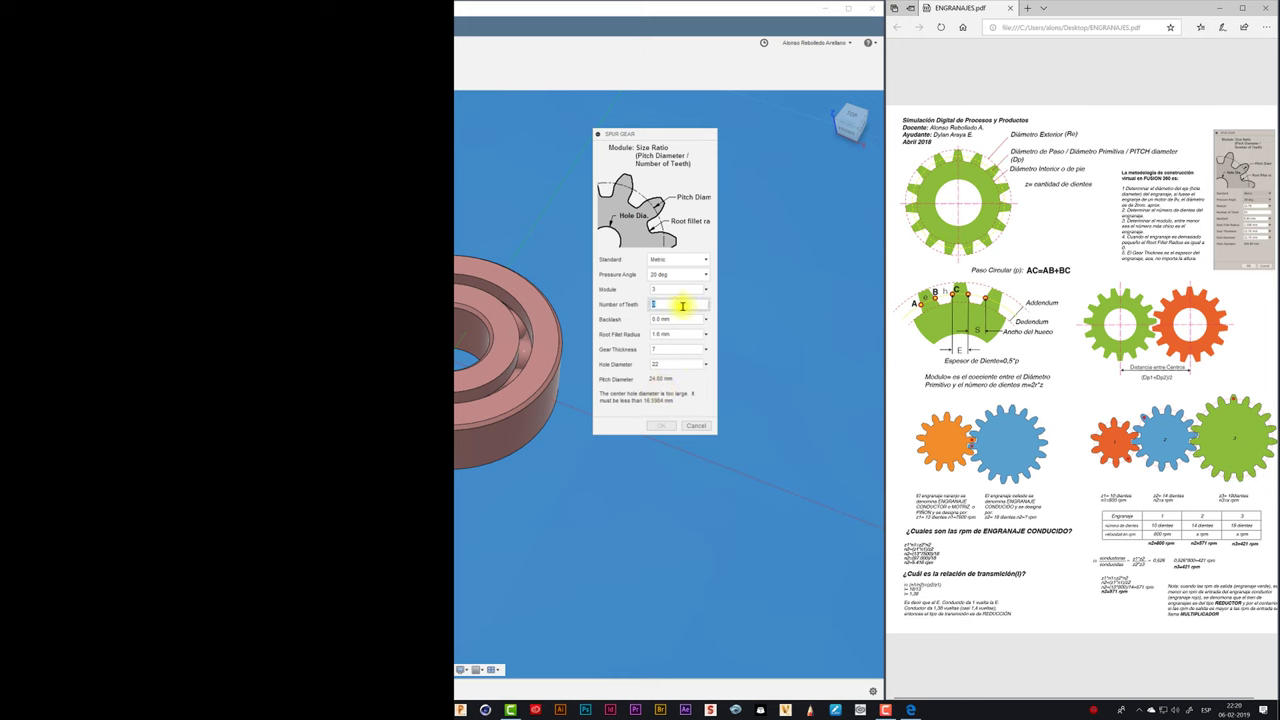
text(8)
text(15)
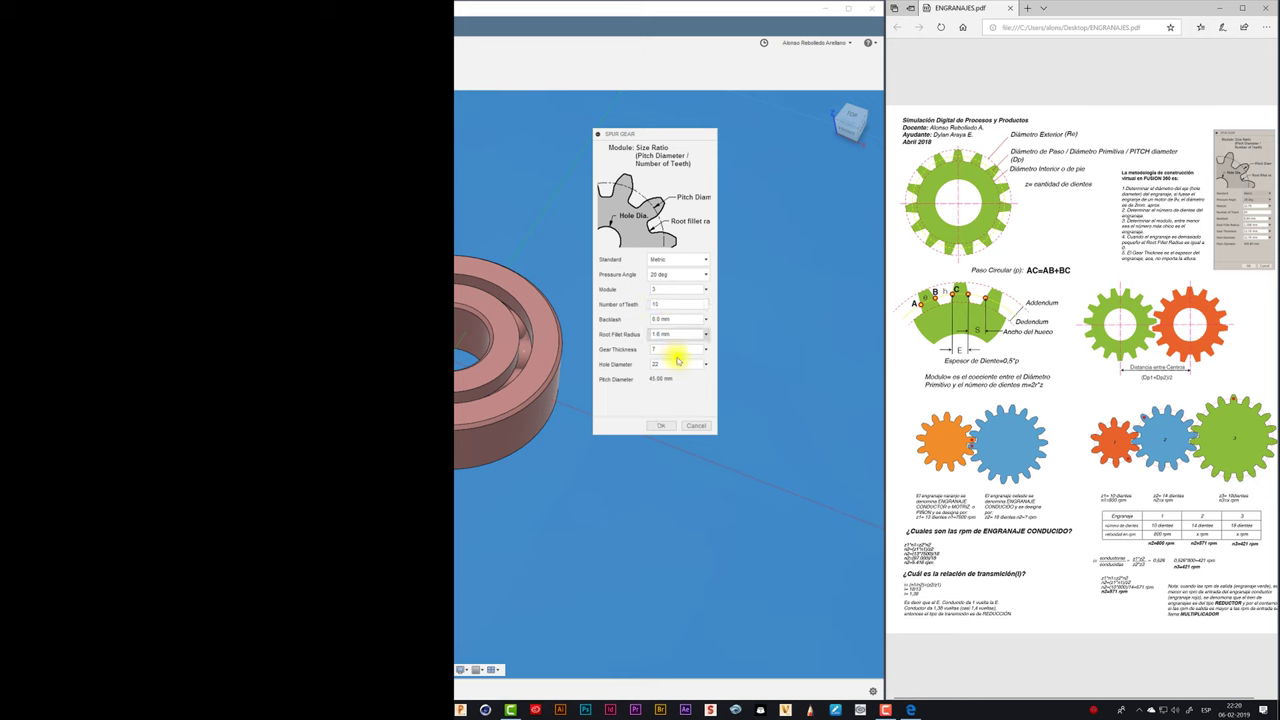
Keep the gear Standard on Metric and dismiss the backlash suggestions.
click(686, 262)
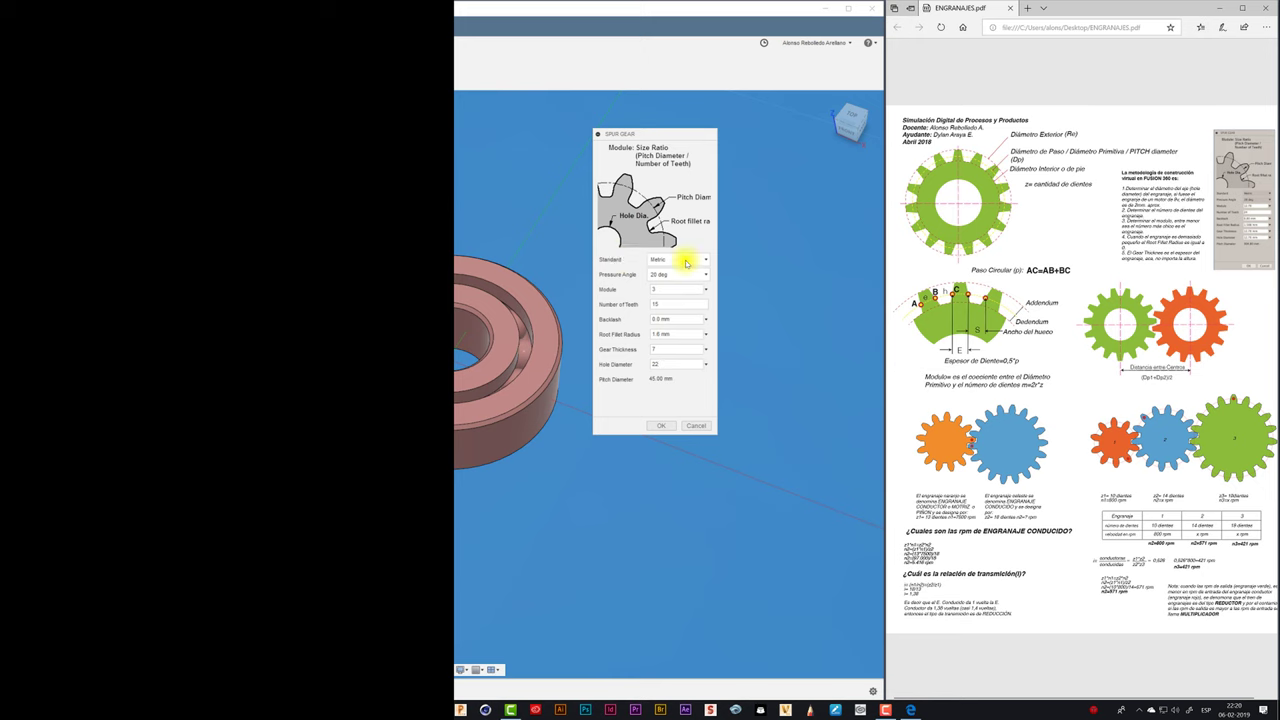
click(668, 277)
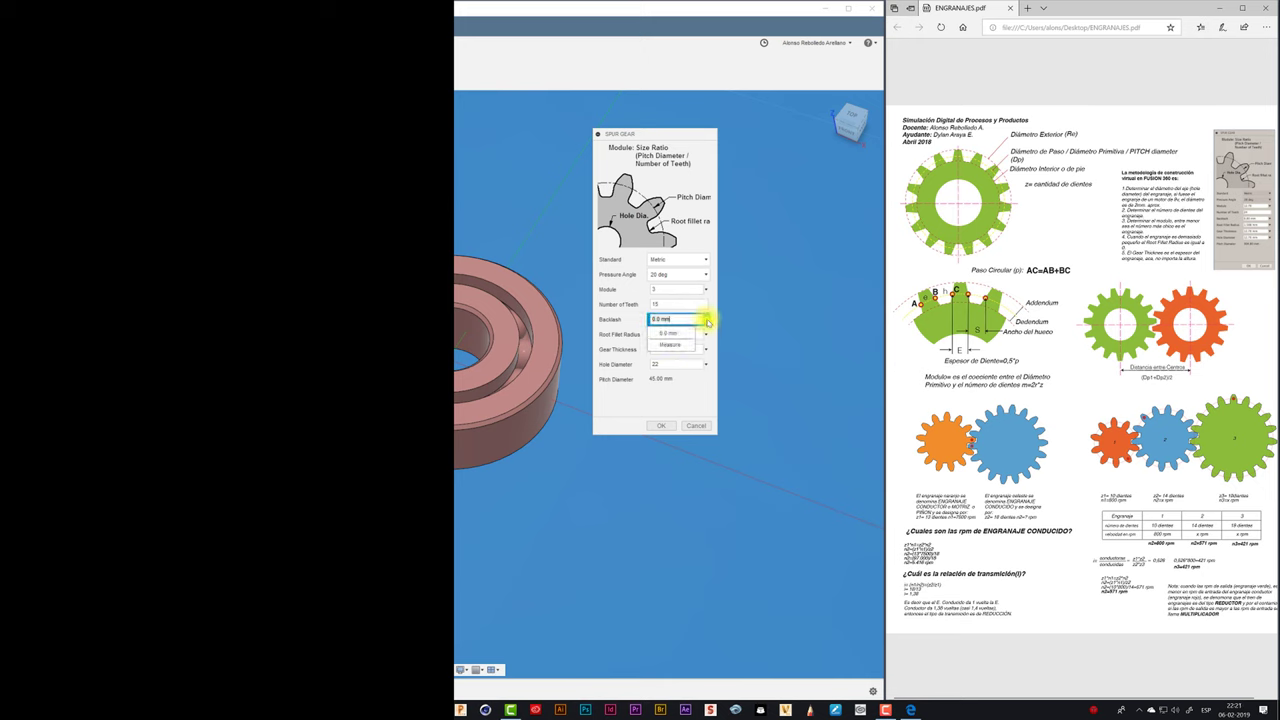
click(667, 335)
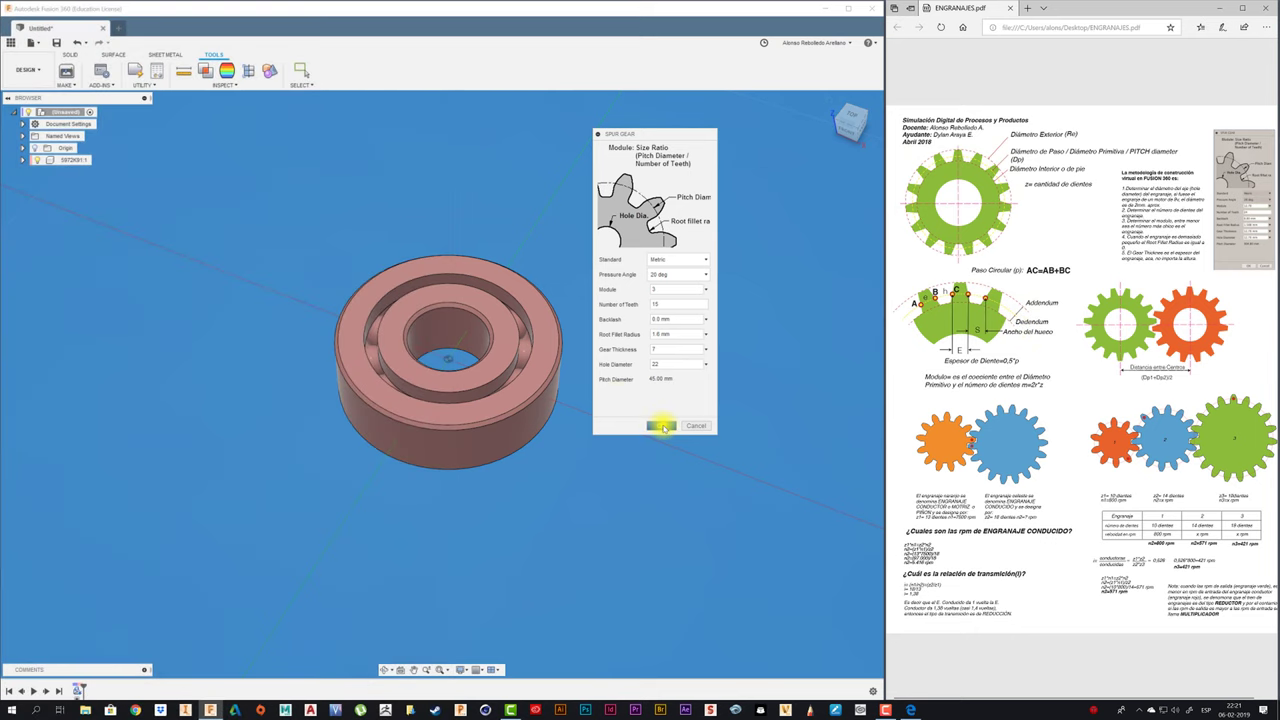
Create the 15-tooth gear, pull it up-left clear of the bearing, and begin saving as EX1.
click(661, 426)
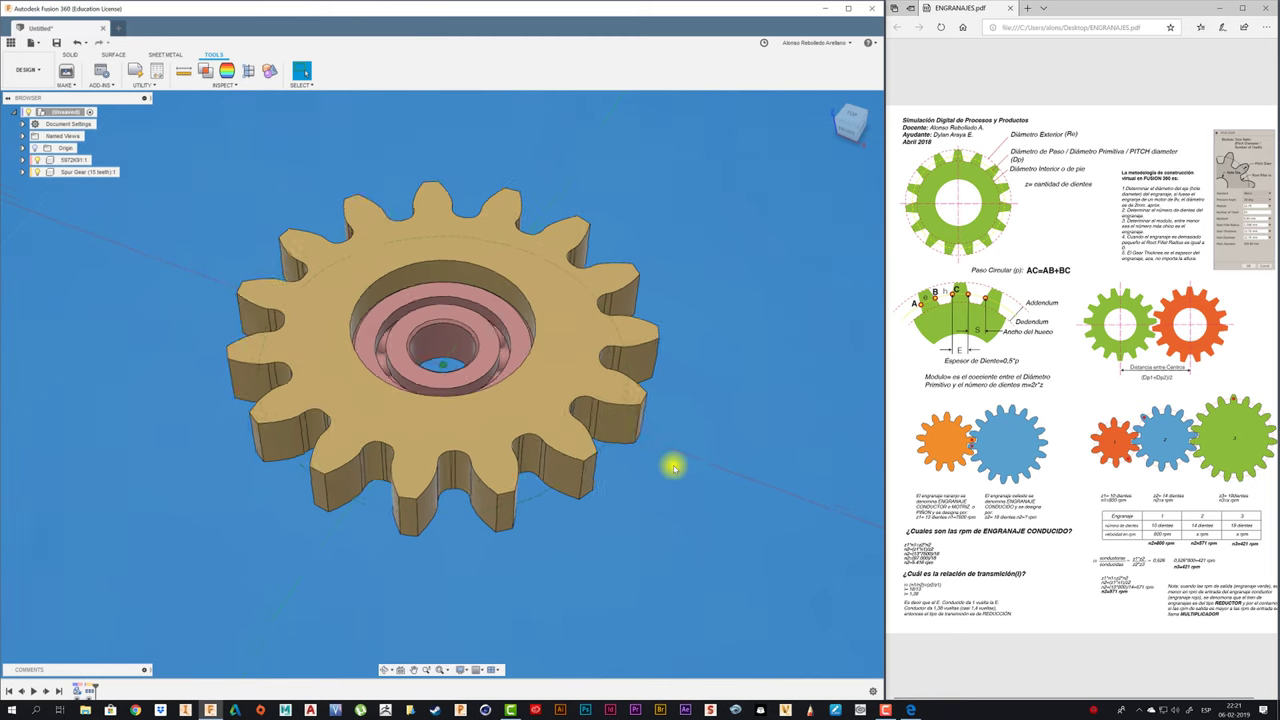
shift+middle_drag(674, 467, 583, 349)
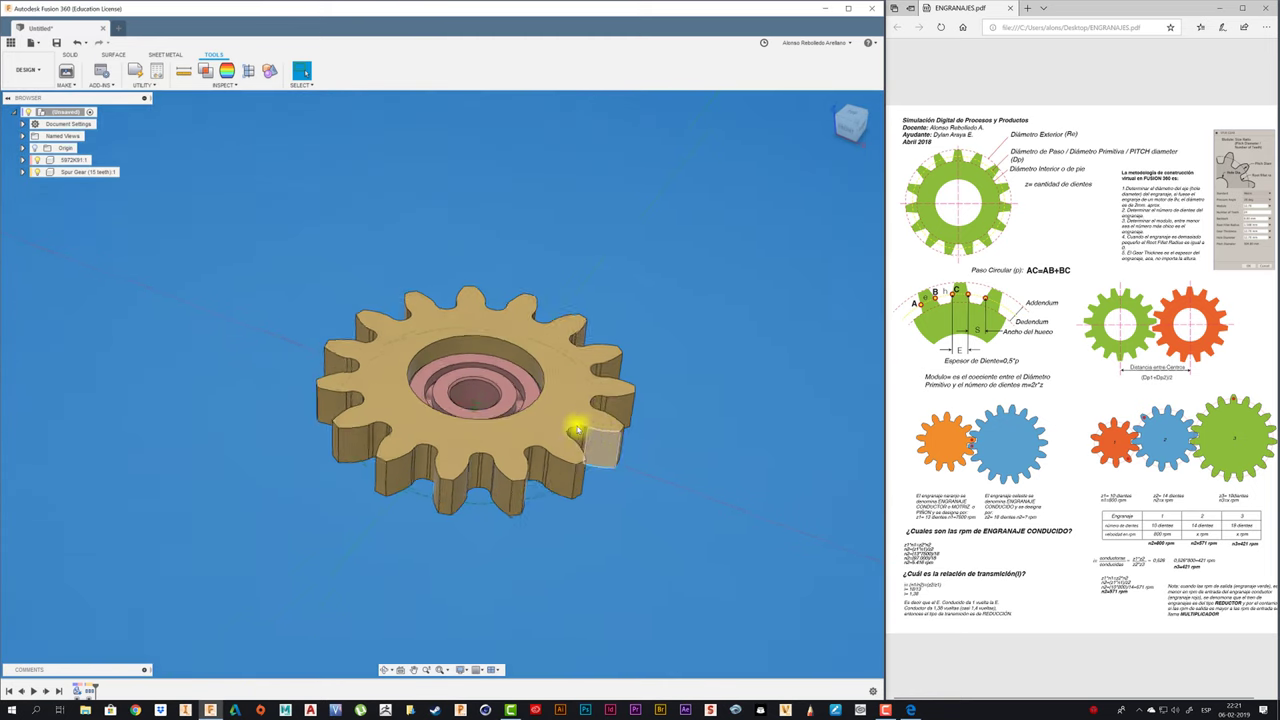
drag(583, 349, 409, 263)
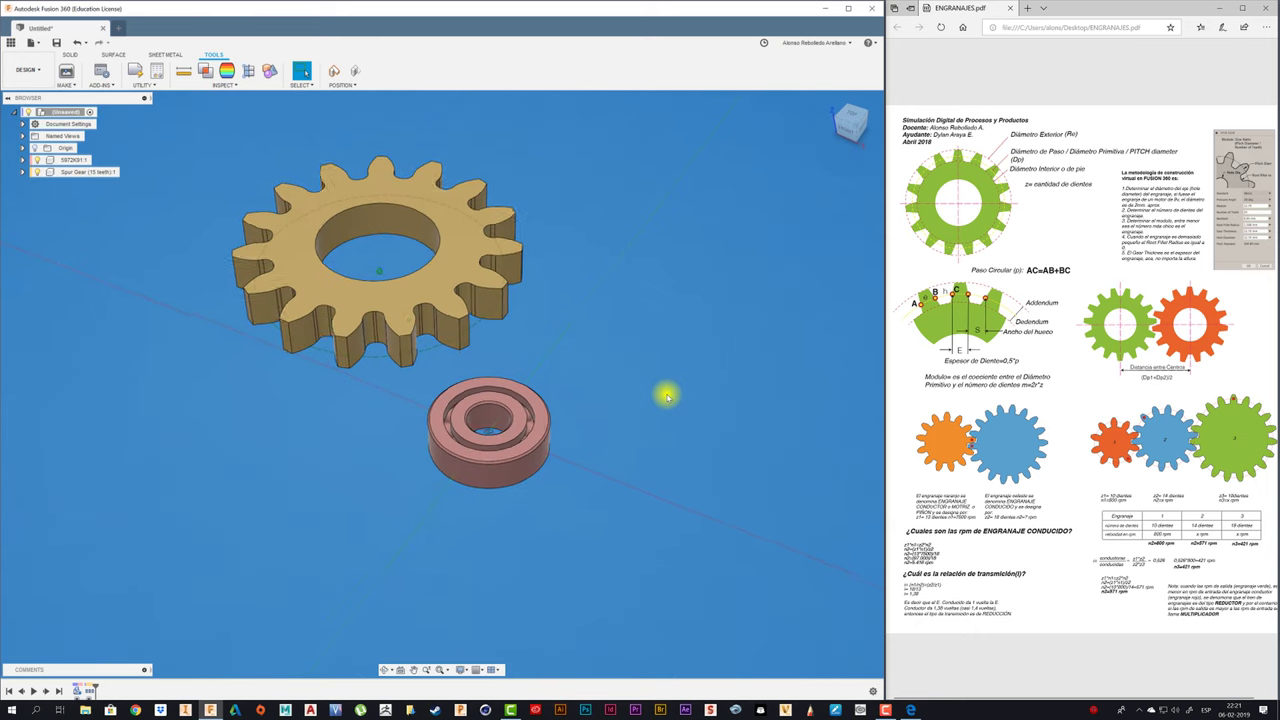
mouse_move(667, 397)
shift+middle_down()
mouse_move(343, 443)
mouse_move(67, 116)
shift+middle_up()
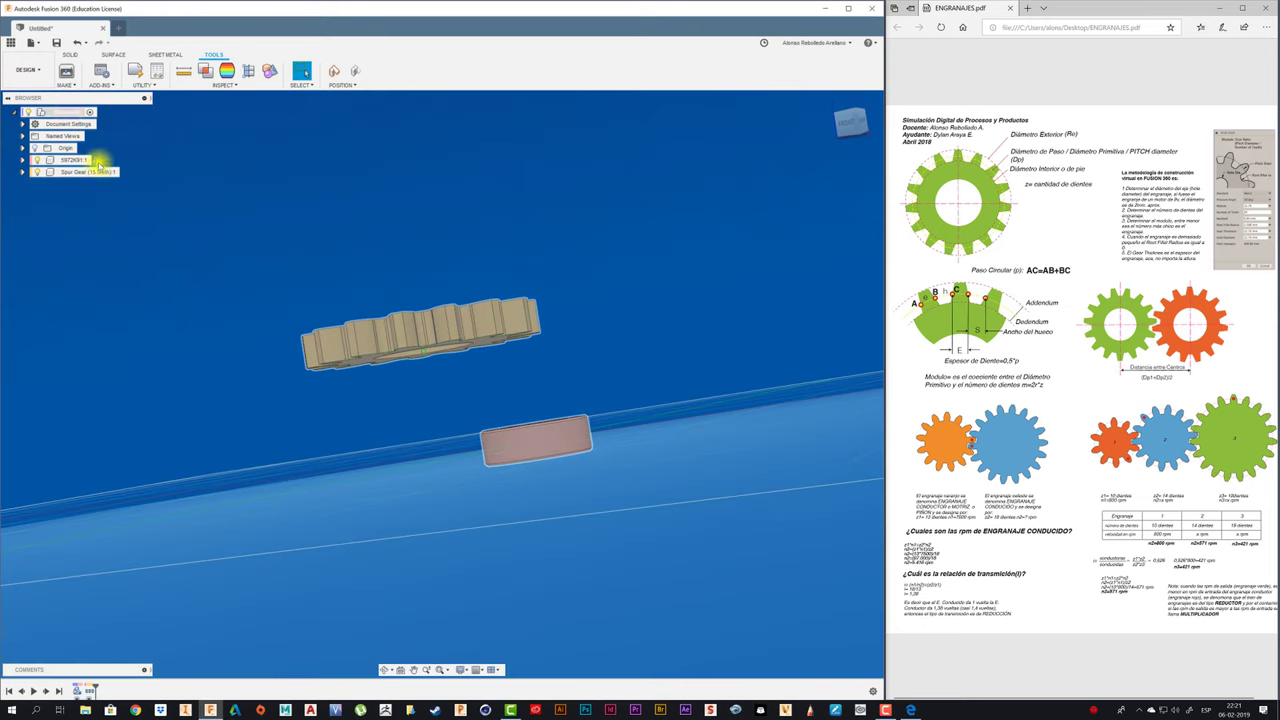
shift+middle_drag(100, 157, 57, 43)
click(56, 42)
text(ER1)
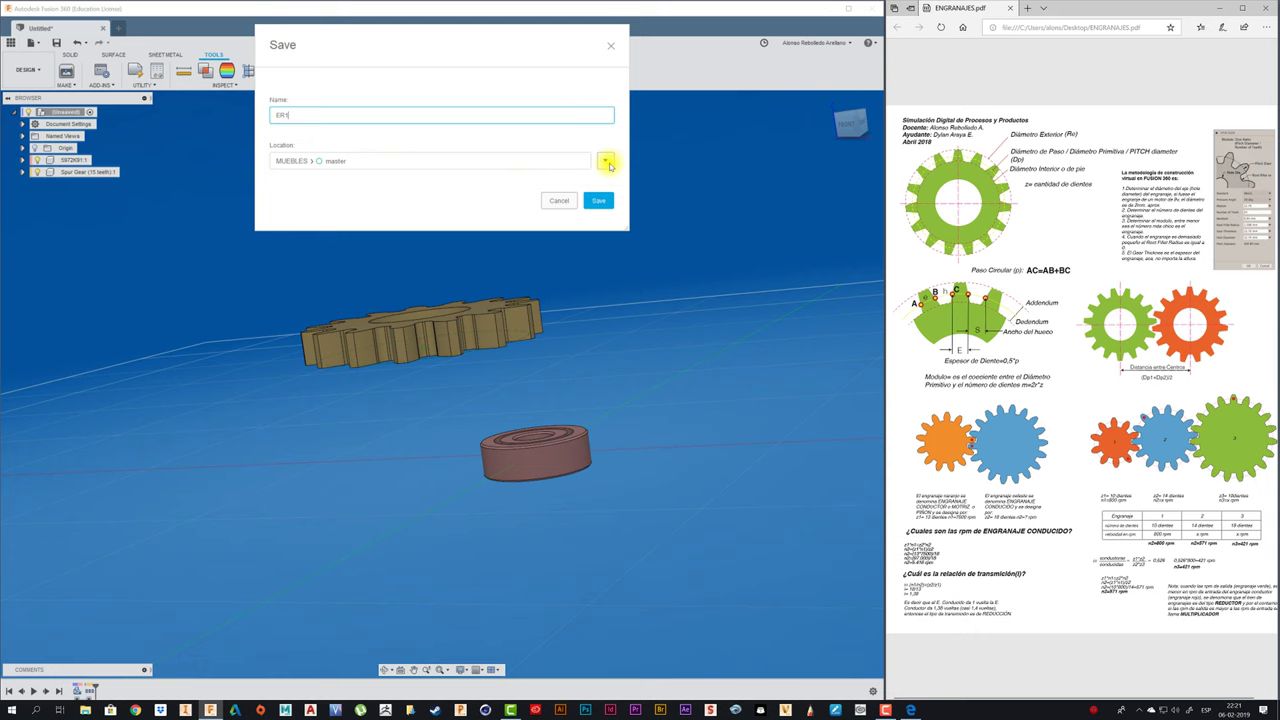
Store the design as ER1 under PROYECTOS MECANICOS > master.
click(606, 162)
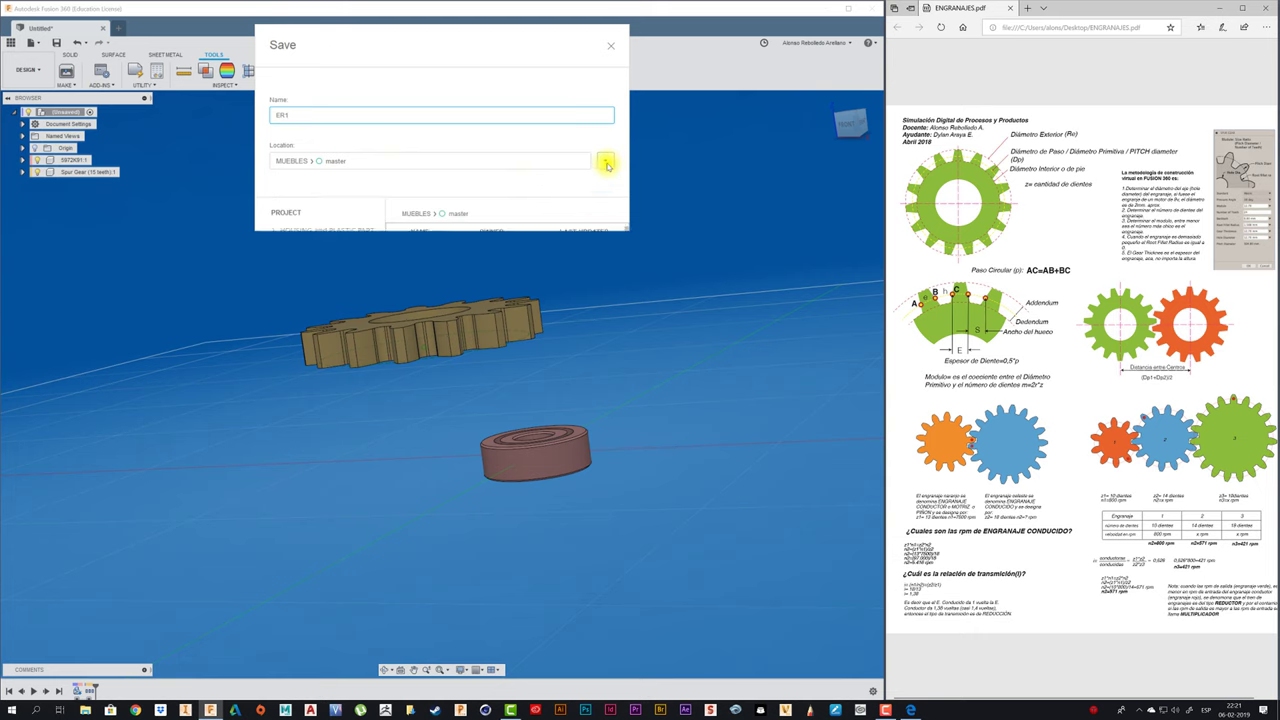
click(320, 336)
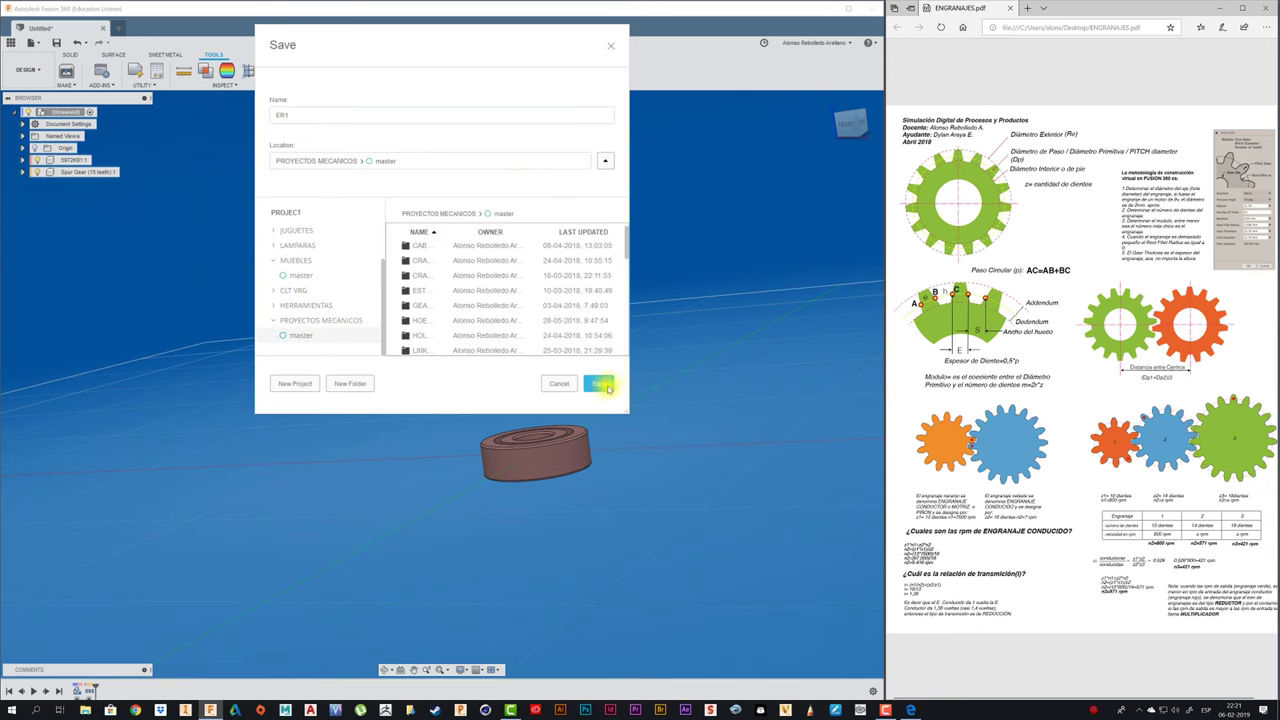
click(599, 384)
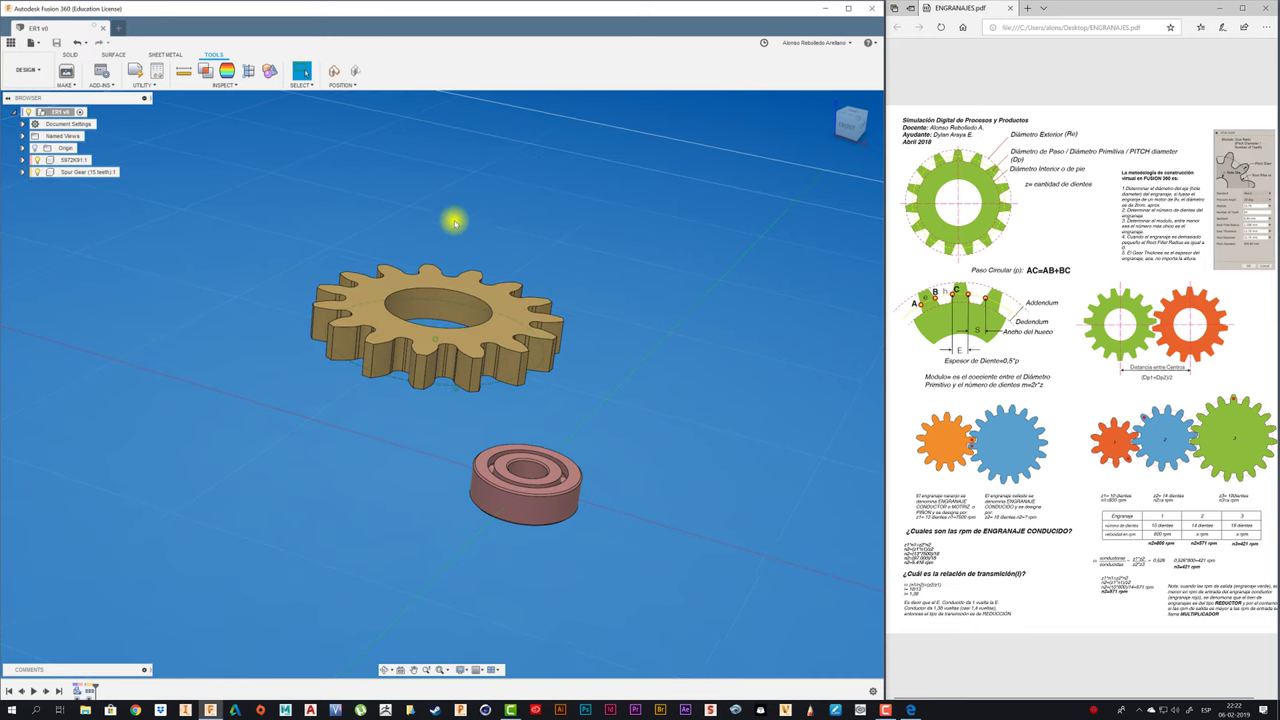
scroll(454, 222, up, 3)
scroll(454, 222, down, 2)
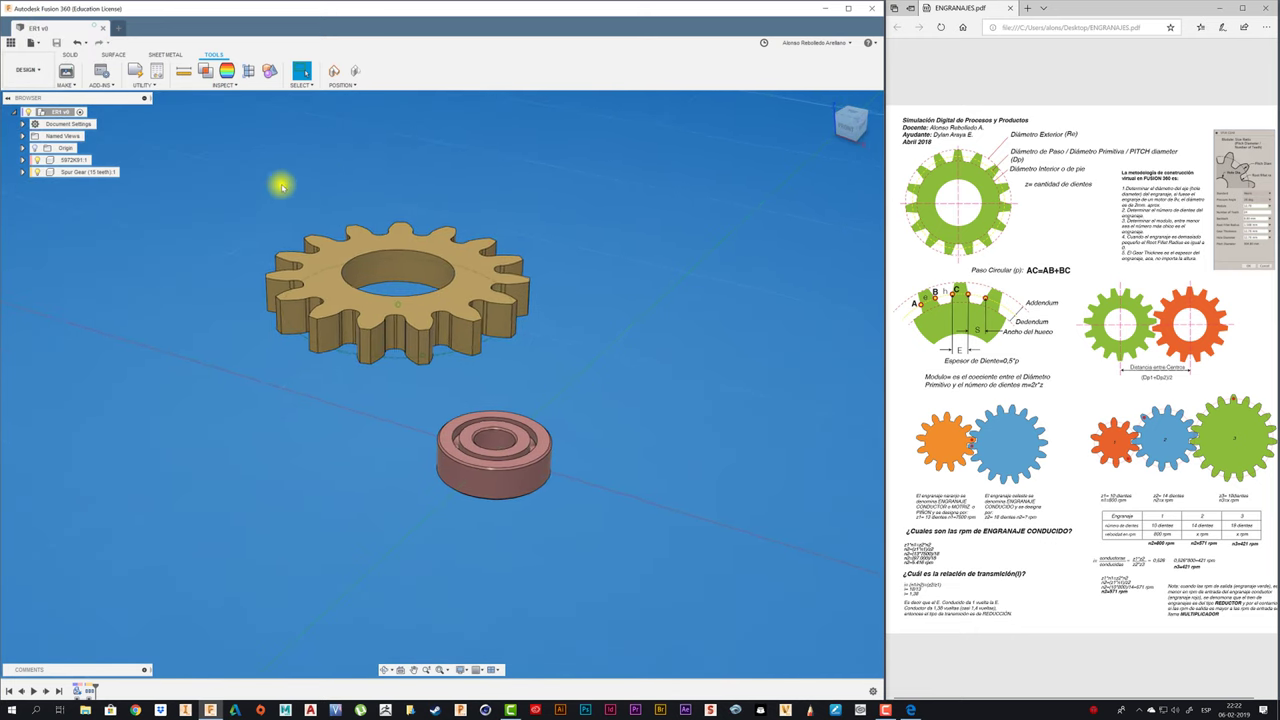
Create a new empty component and start a sketch on the bearing's top ring face.
click(71, 54)
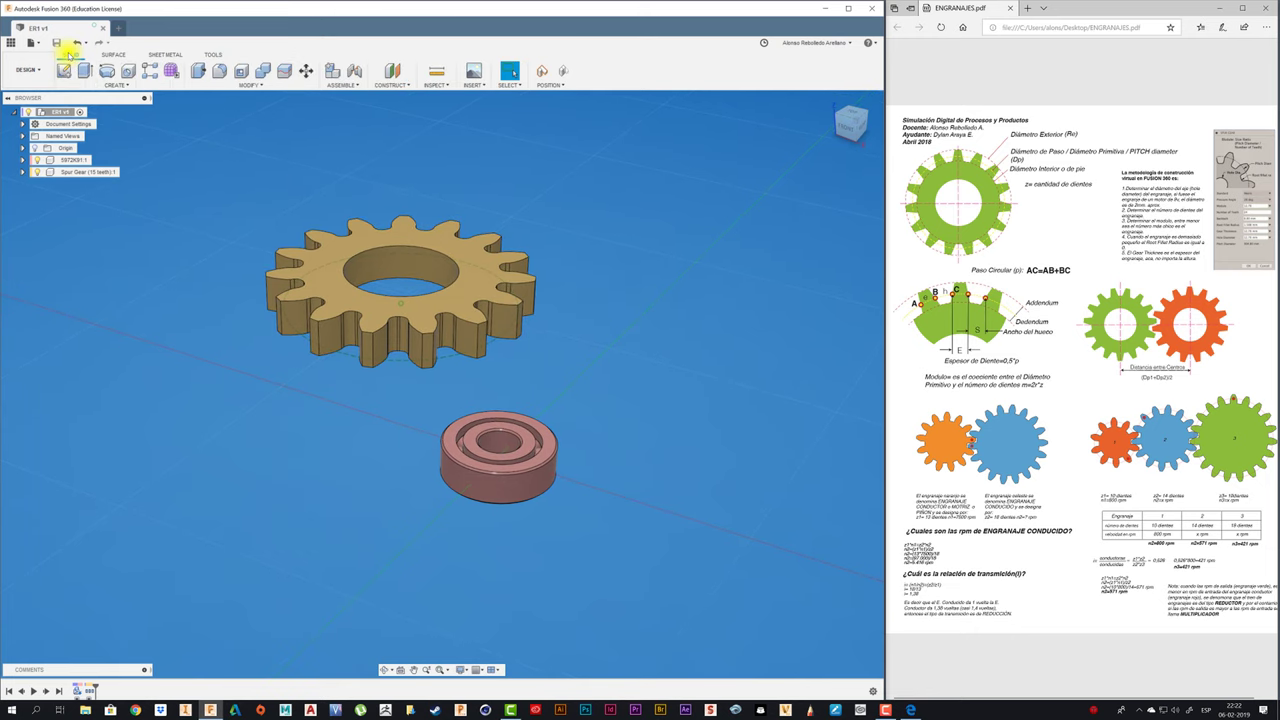
right_click(58, 111)
click(94, 119)
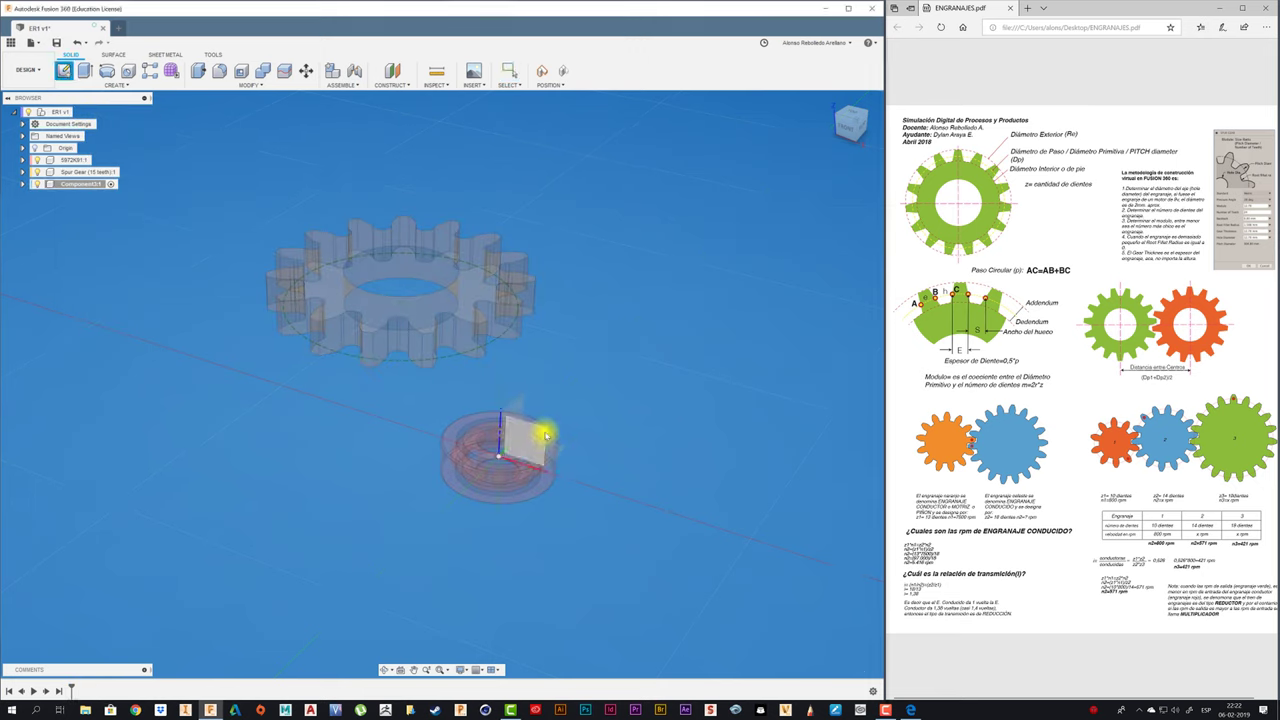
click(476, 419)
key(e)
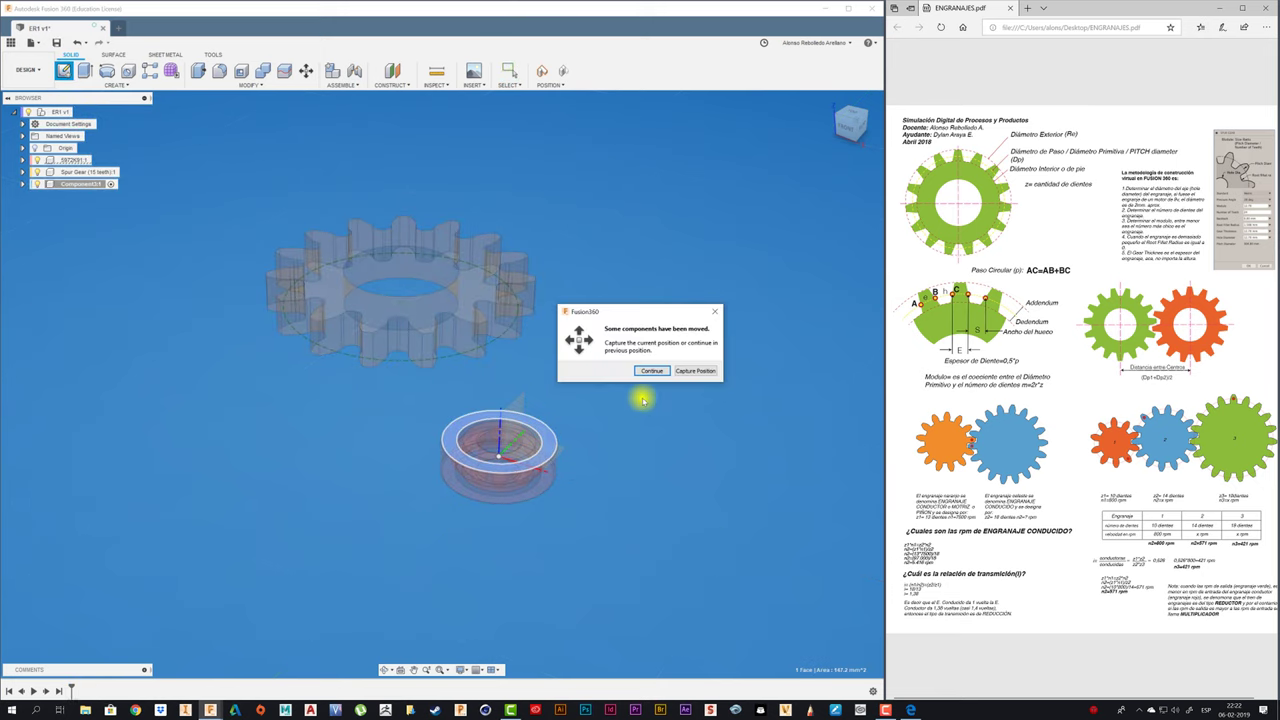
click(694, 371)
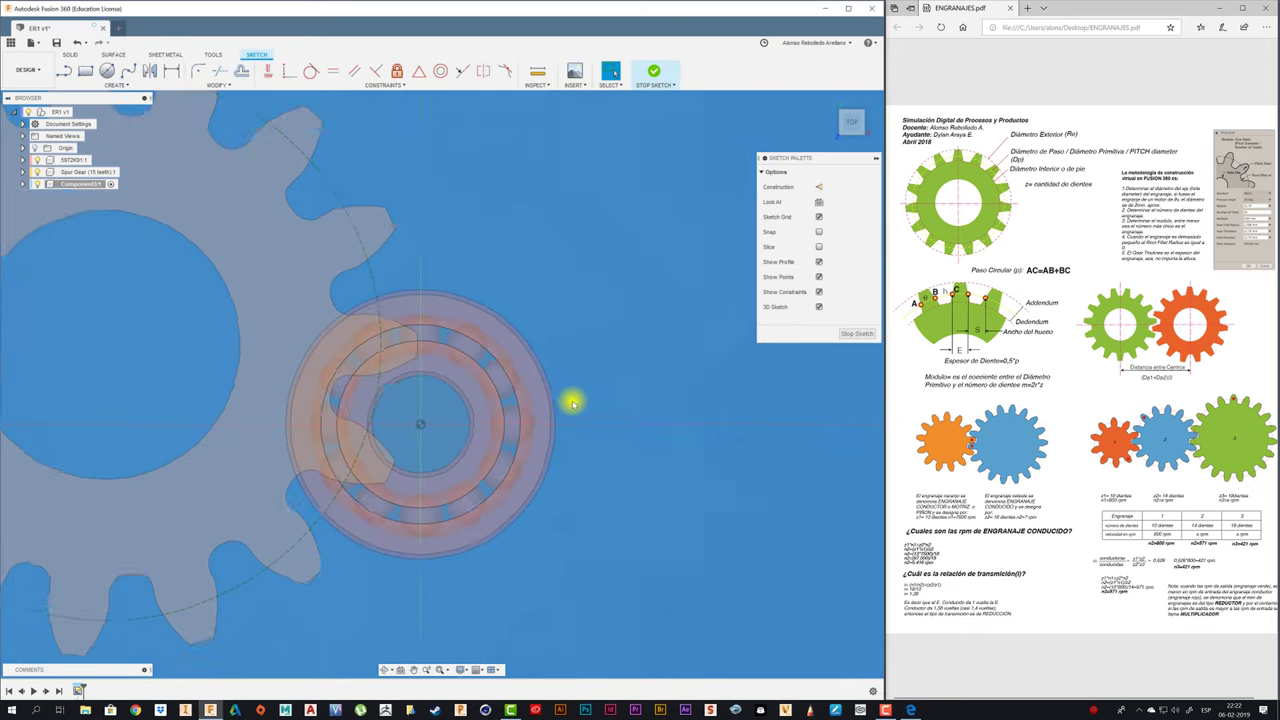
Draw a circle centred in the bearing bore for the shaft.
key(c)
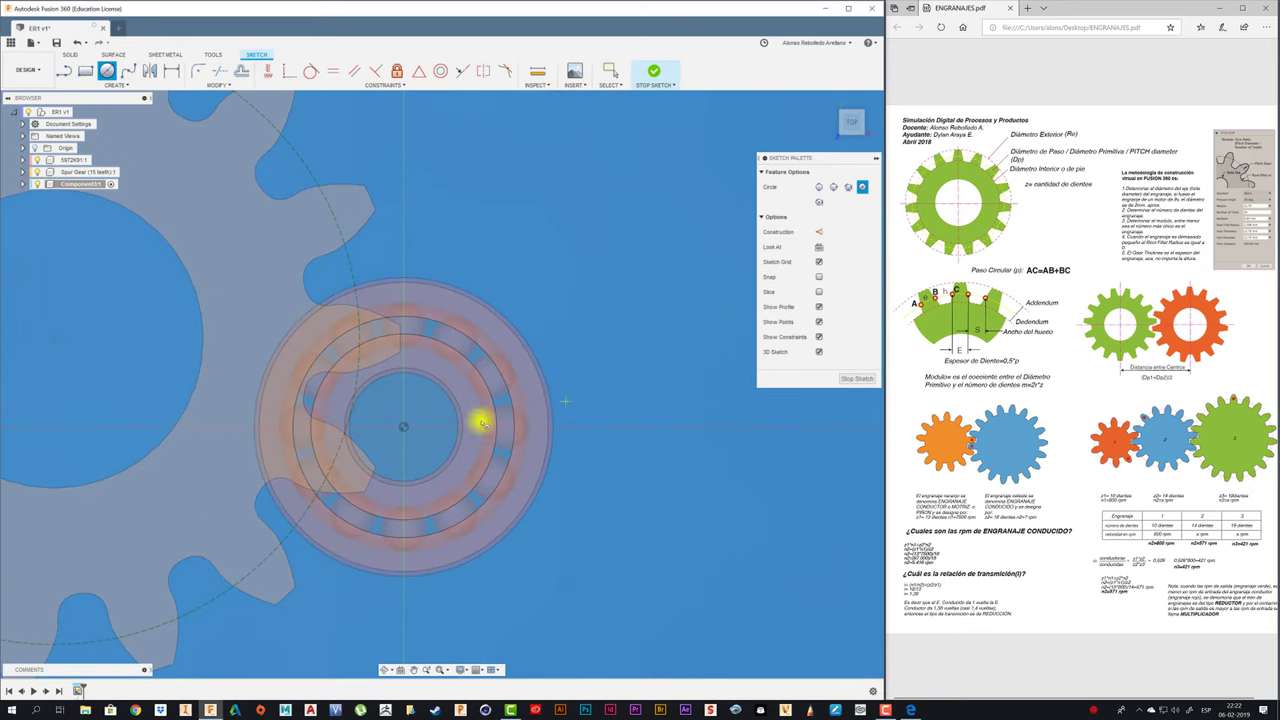
click(403, 428)
click(443, 394)
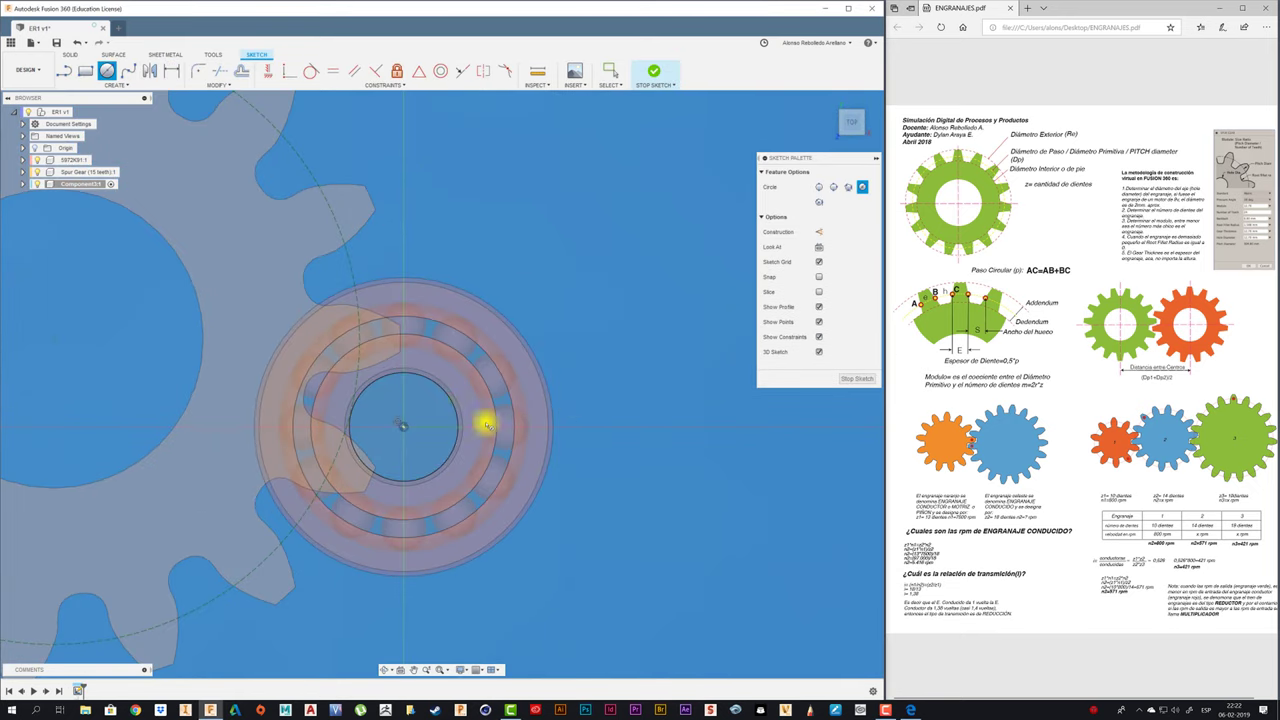
shift+middle_drag(486, 420, 680, 478)
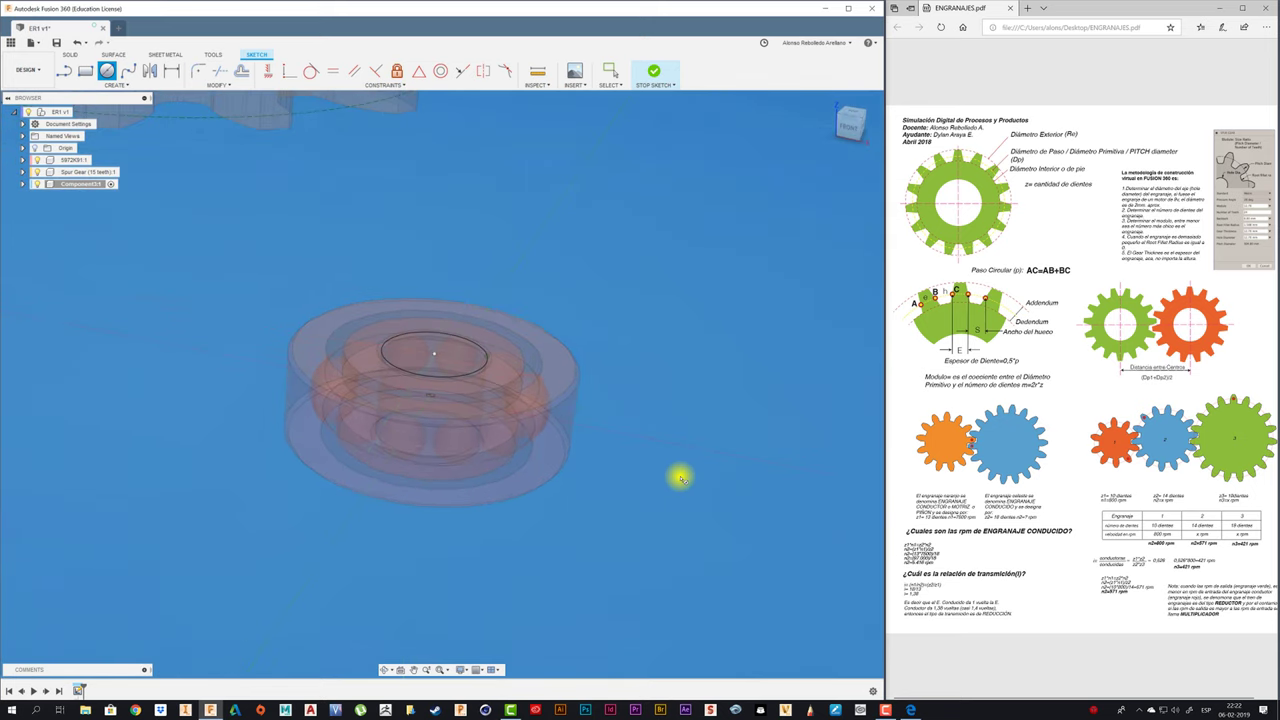
Extrude the circle downward about -10 mm as a new shaft body.
key(e)
click(441, 360)
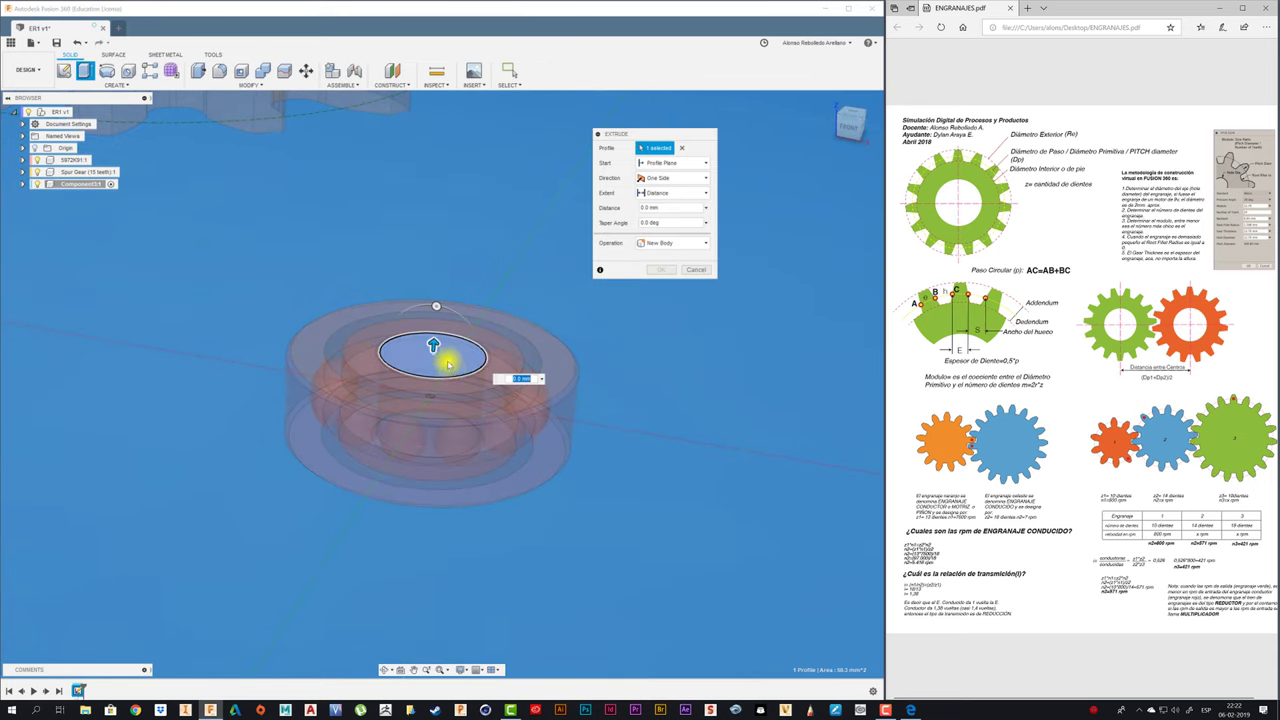
drag(432, 342, 434, 434)
shift+middle_drag(434, 434, 434, 434)
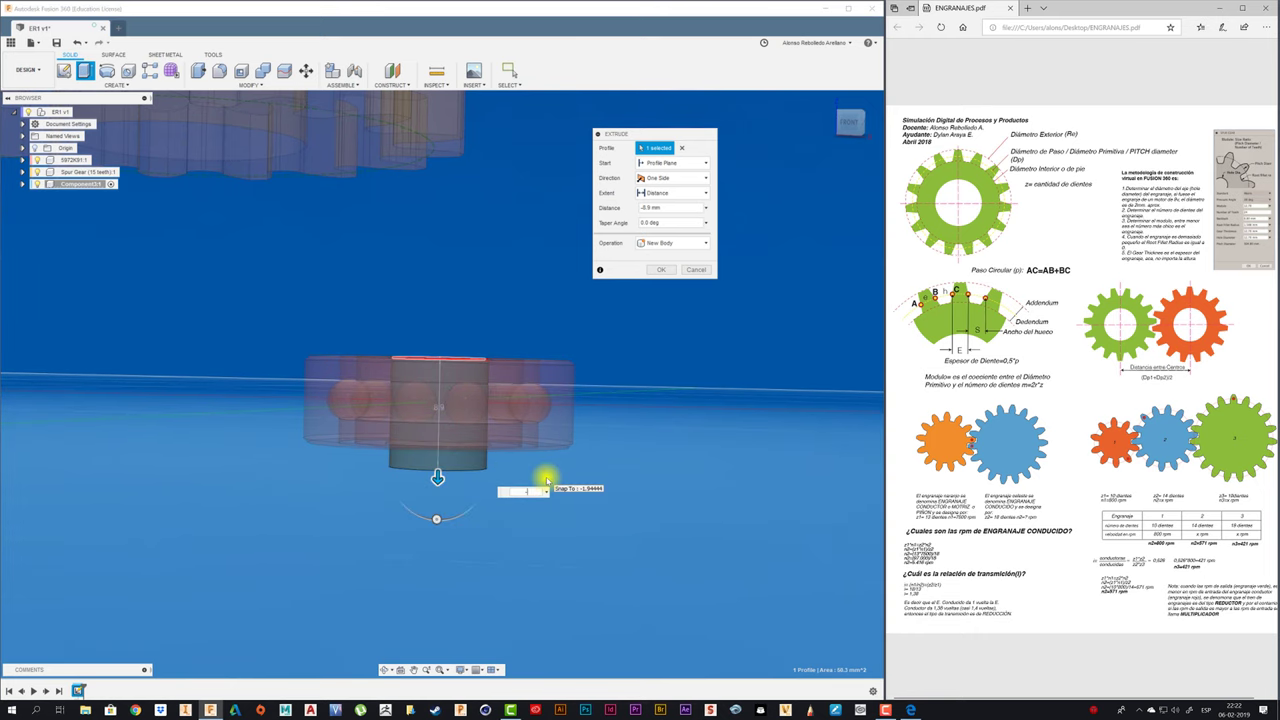
click(662, 270)
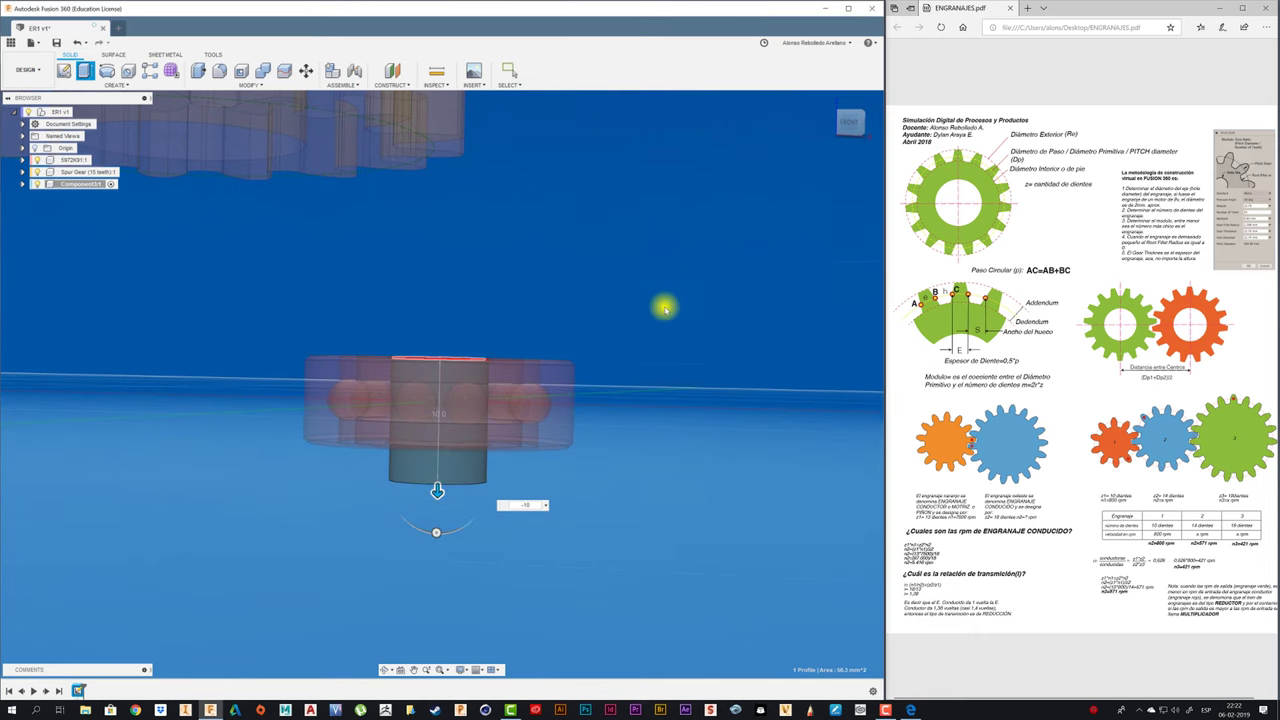
mouse_move(663, 306)
shift+middle_down()
mouse_move(308, 317)
mouse_move(194, 229)
mouse_move(97, 100)
shift+middle_up()
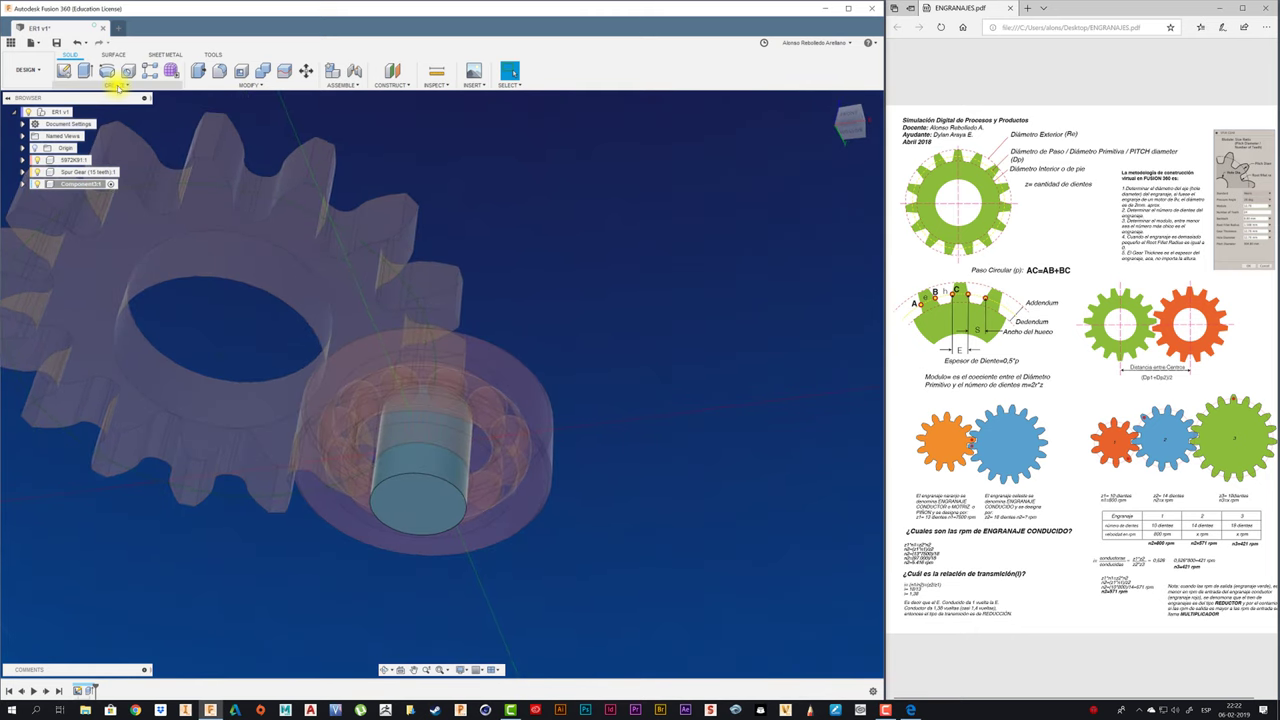
Start a sketch on the shaft's end face and try a slot from the bearing centre, then cancel it.
click(117, 86)
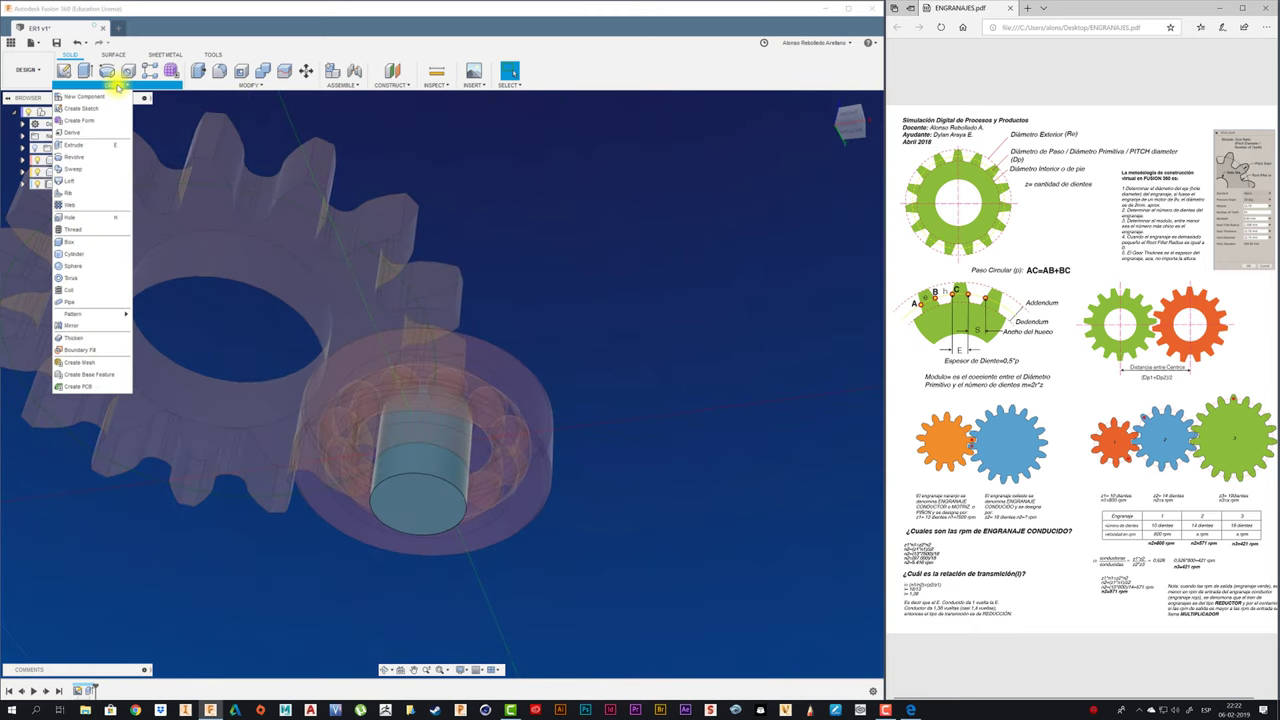
click(63, 70)
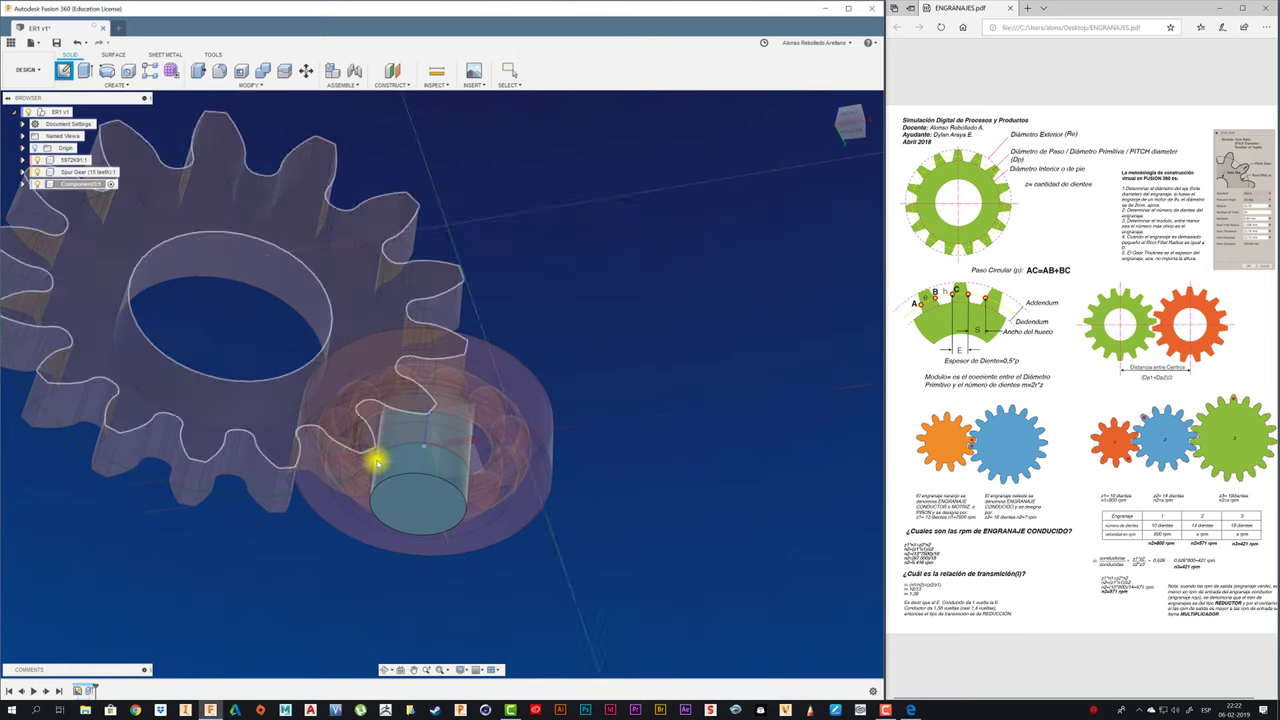
click(407, 504)
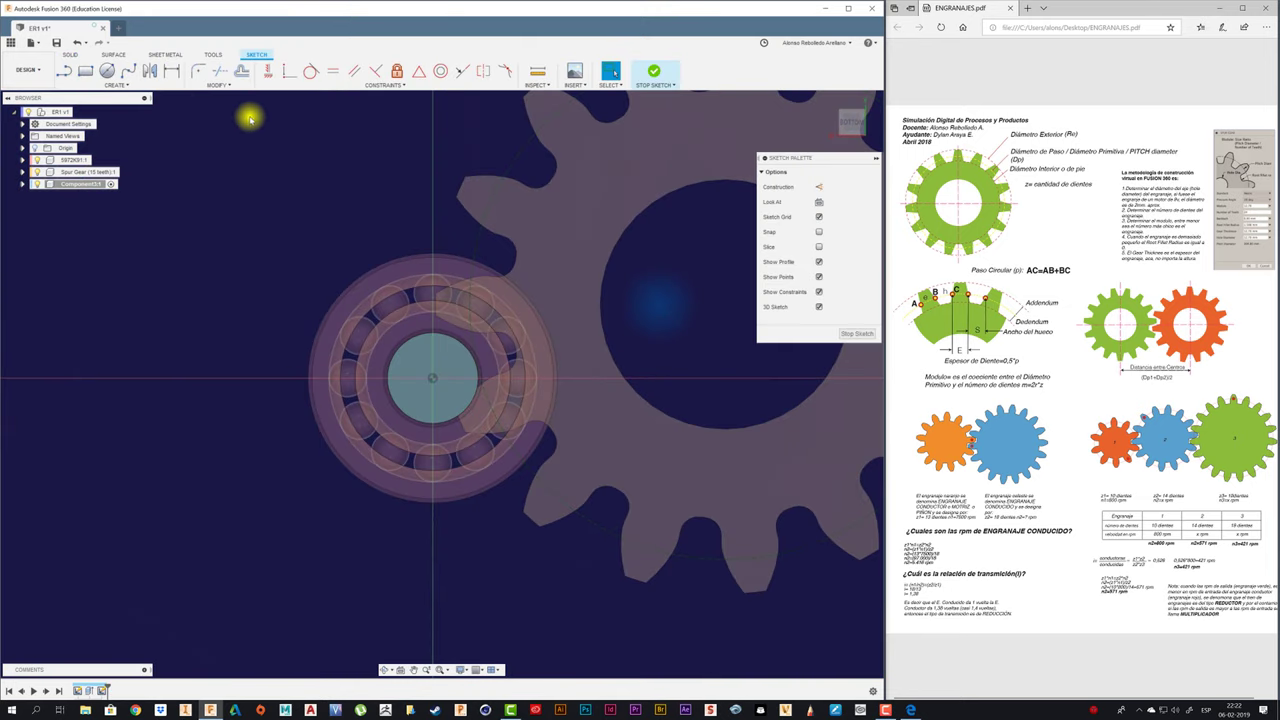
click(122, 85)
mouse_move(70, 163)
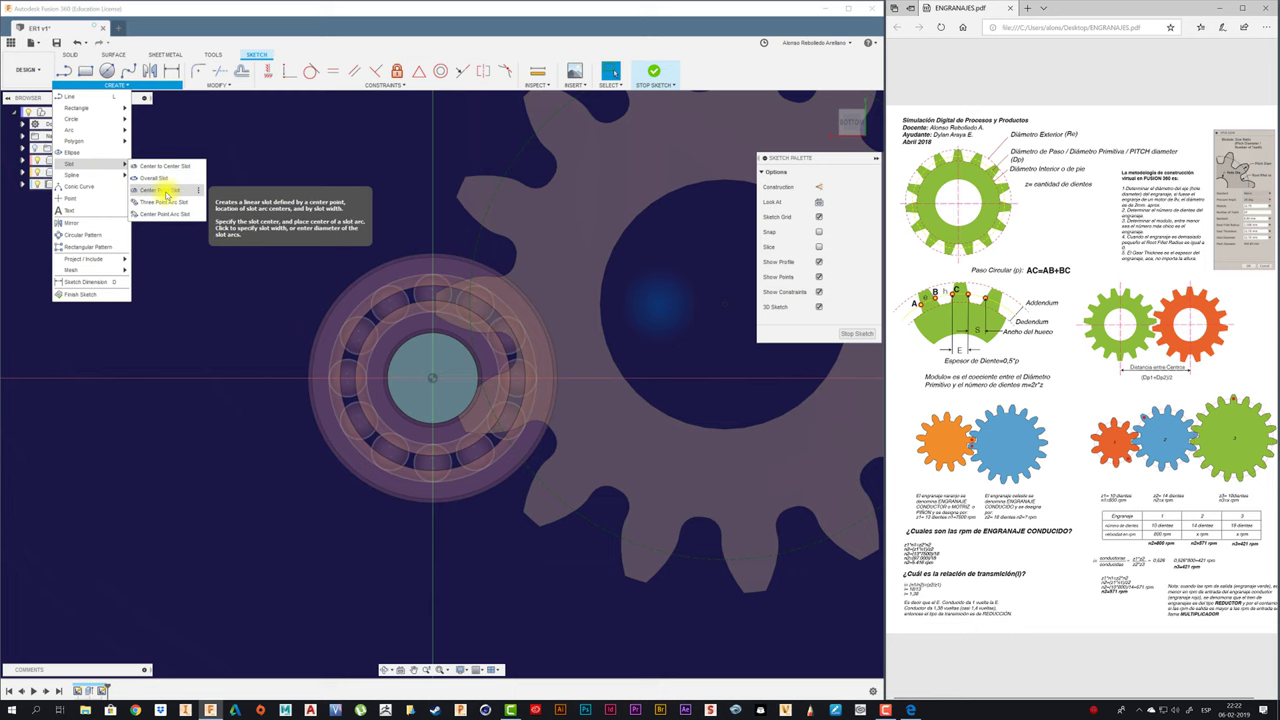
click(166, 191)
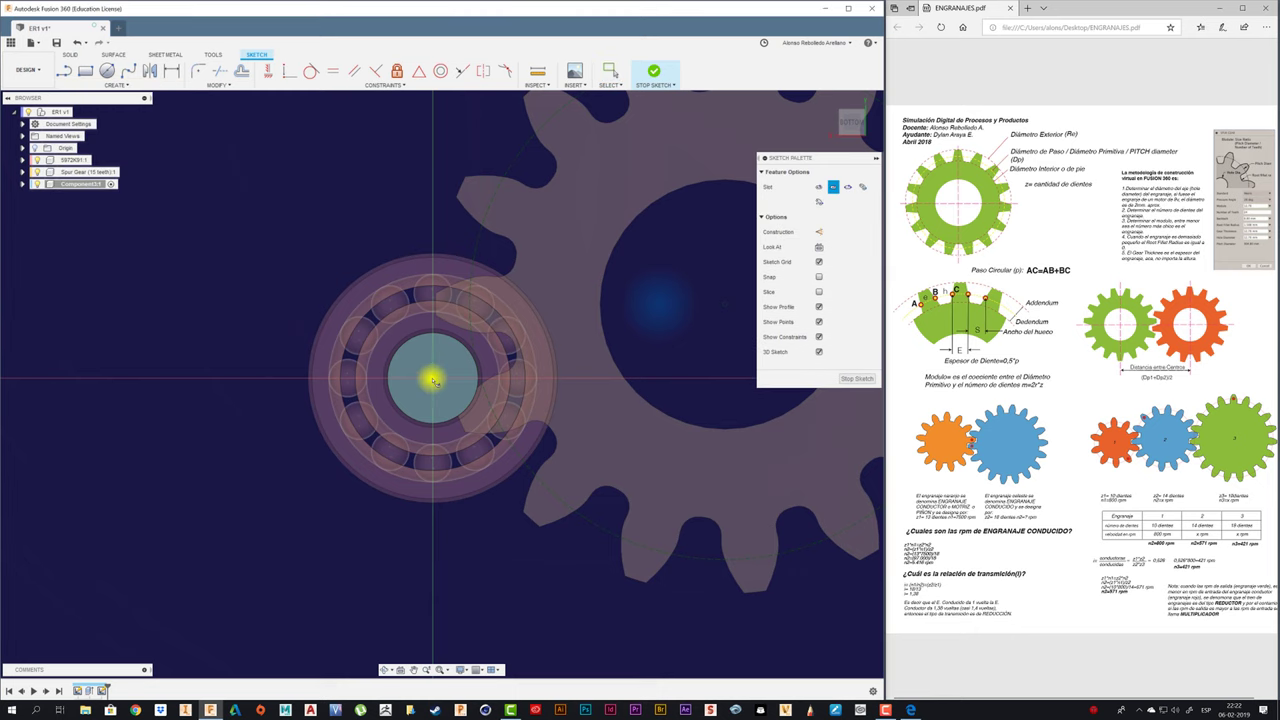
click(433, 380)
scroll(528, 369, down, 2)
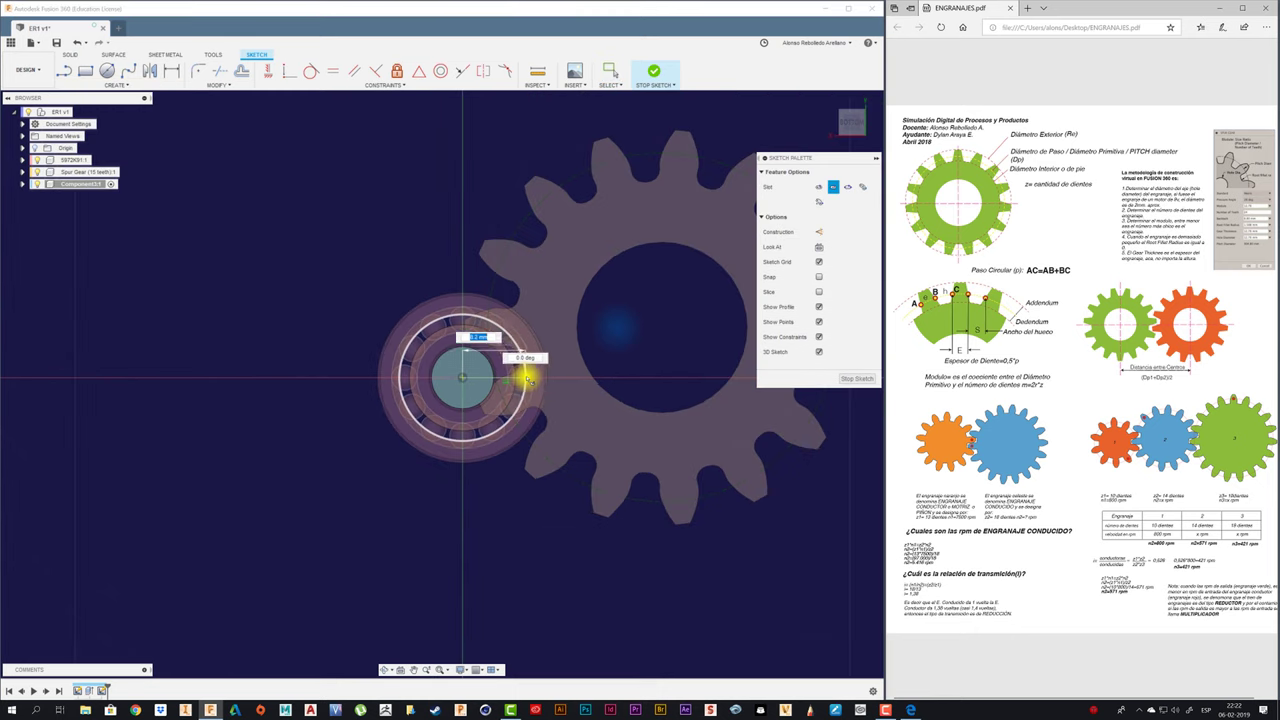
click(734, 377)
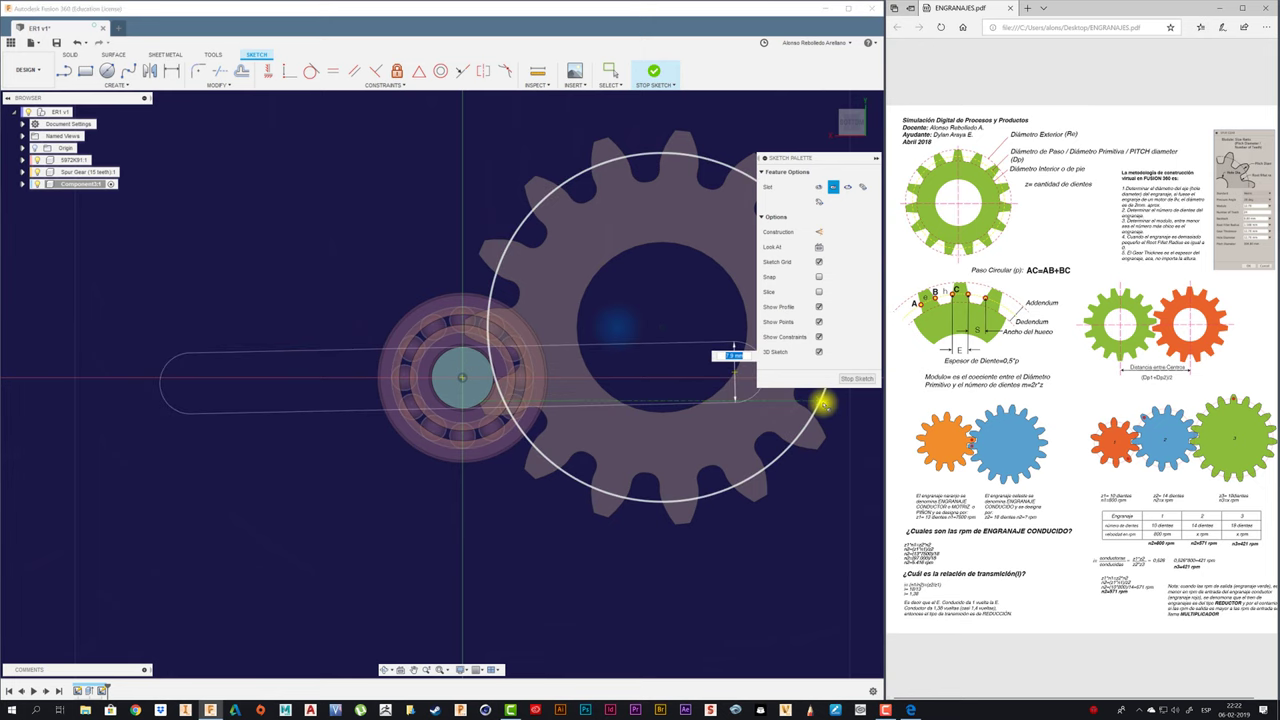
key(Escape)
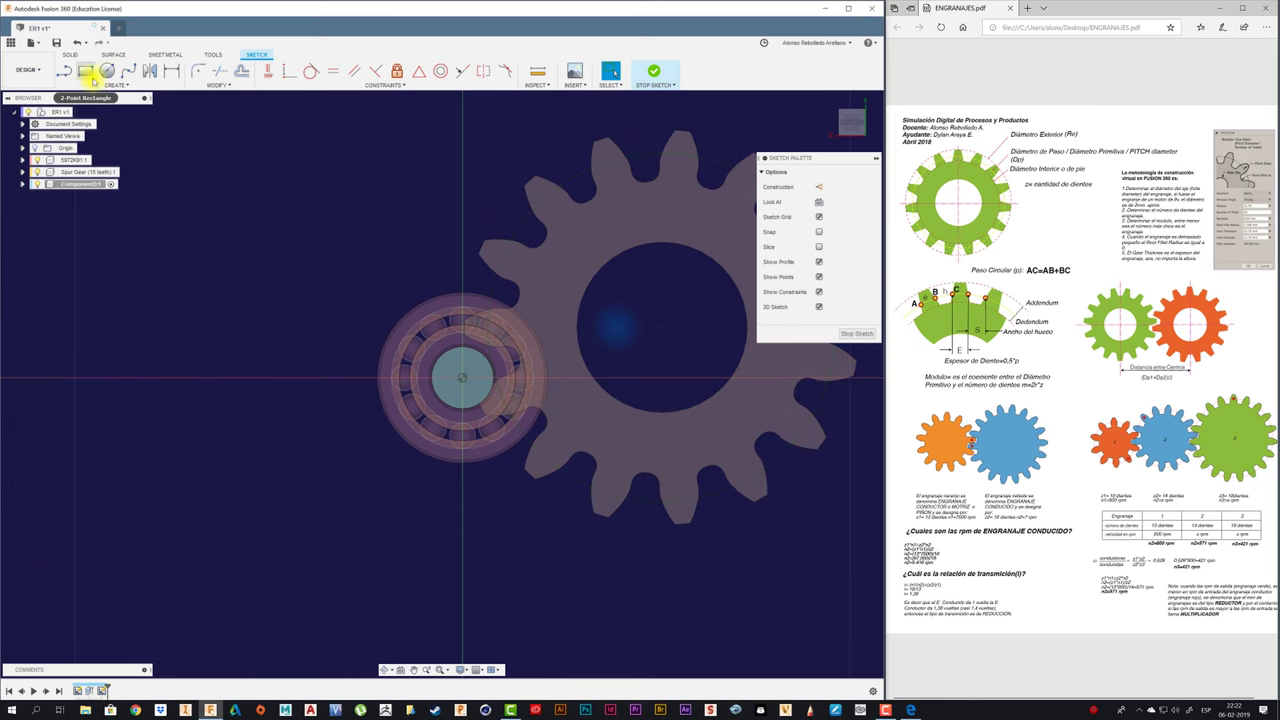
Try a centre-point slot from the bearing centre past the gear, then cancel it.
click(115, 85)
mouse_move(72, 163)
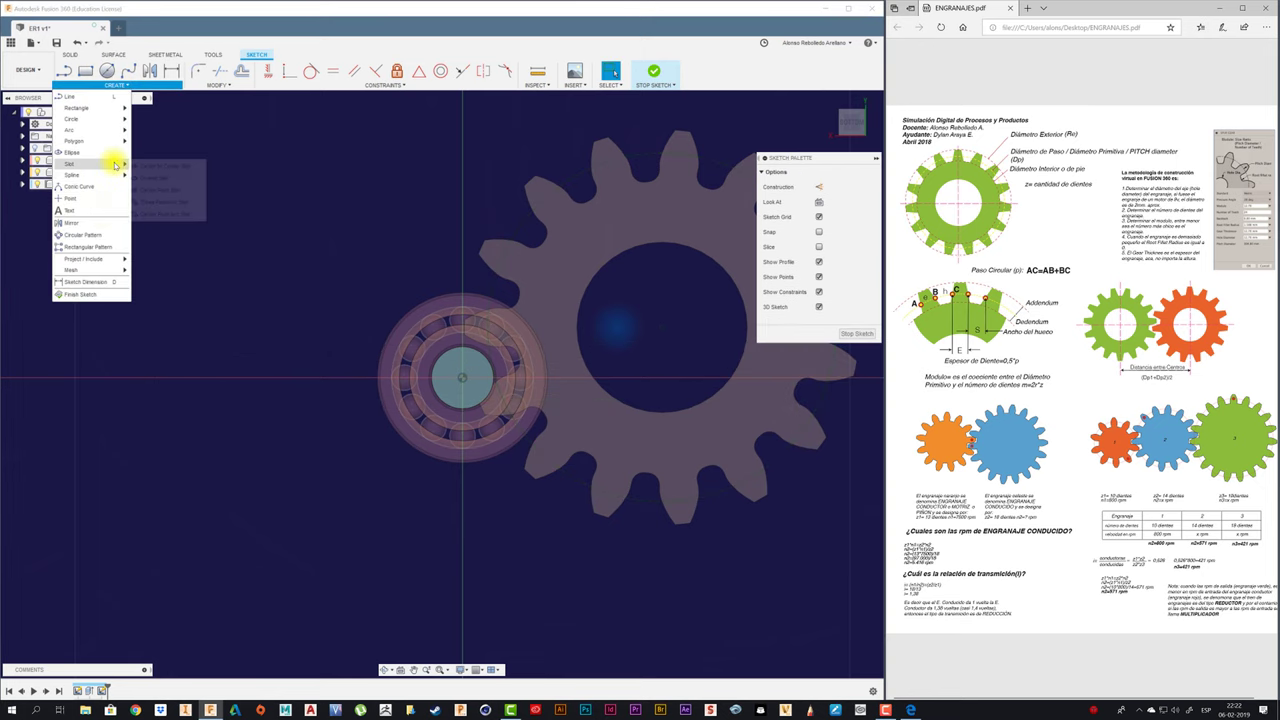
click(164, 191)
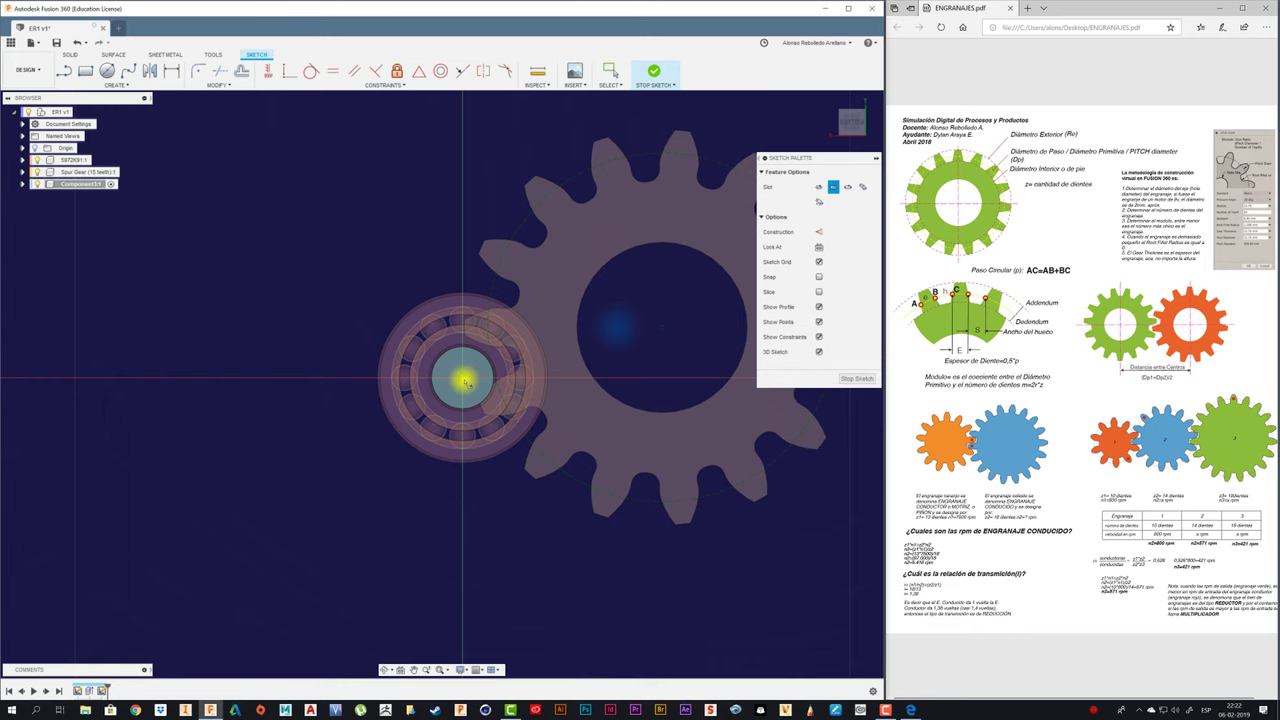
click(465, 380)
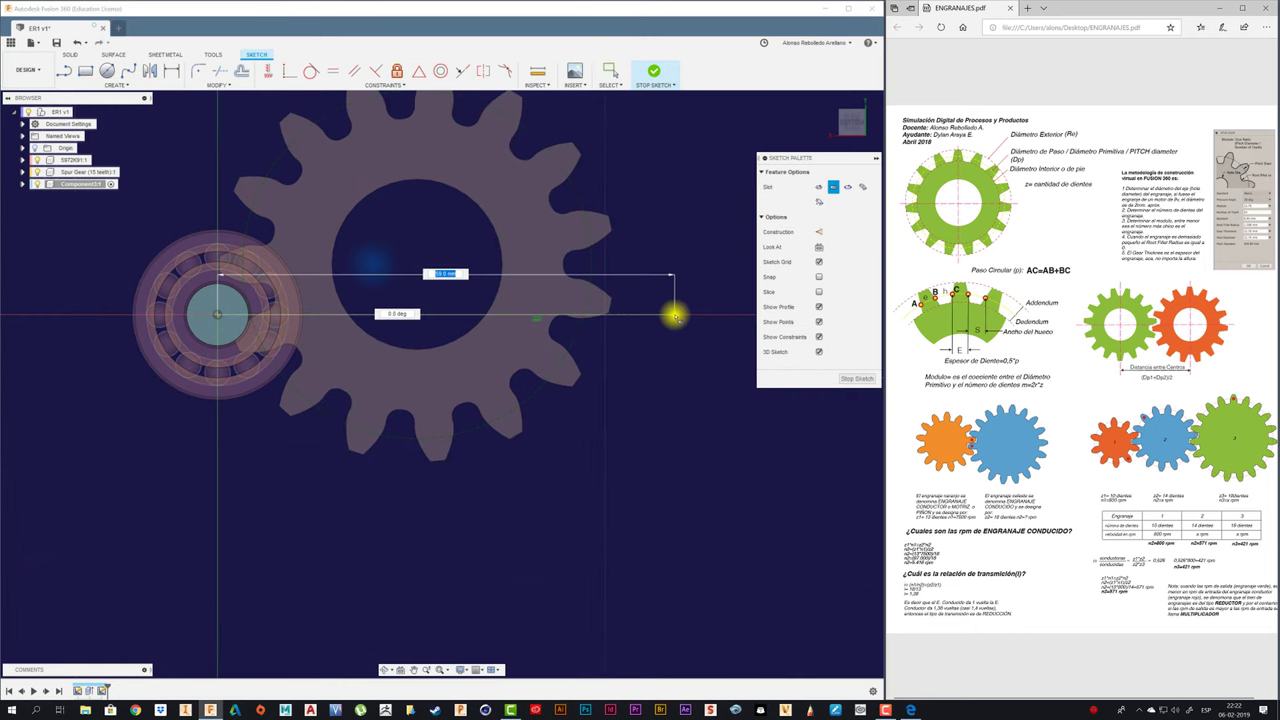
click(675, 316)
scroll(666, 287, up, 1)
scroll(665, 287, down, 1)
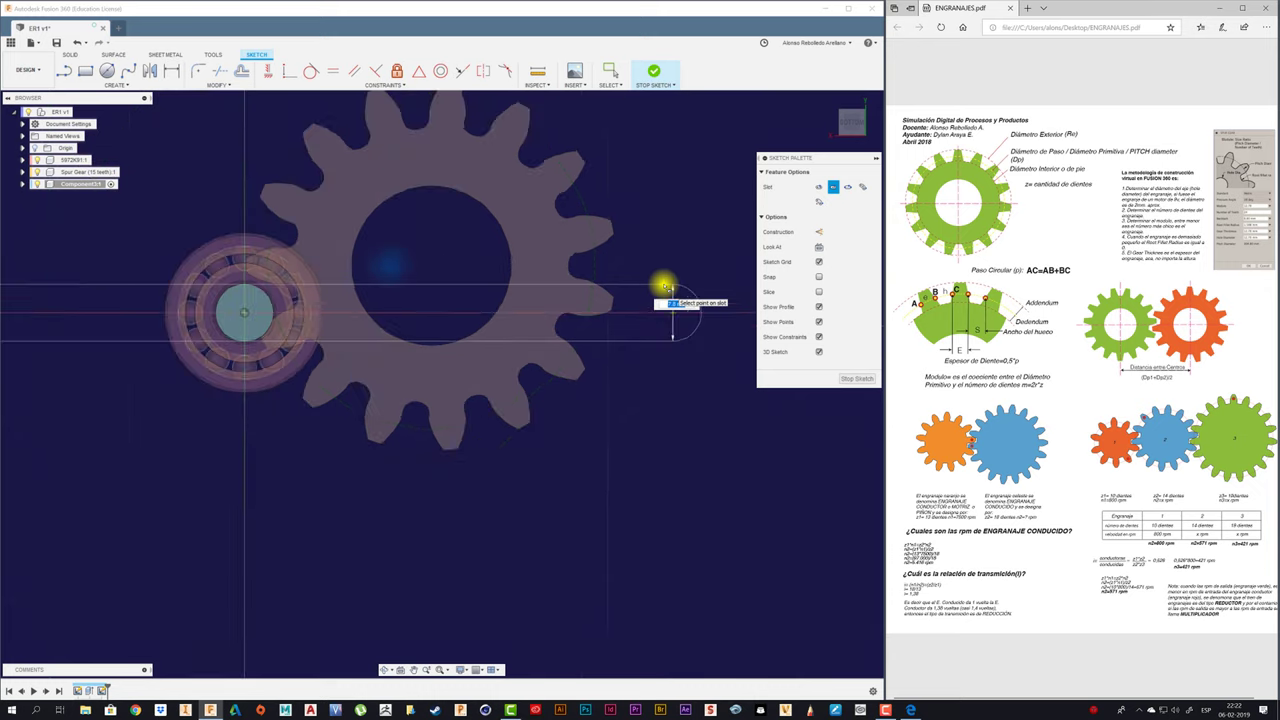
scroll(666, 287, down, 2)
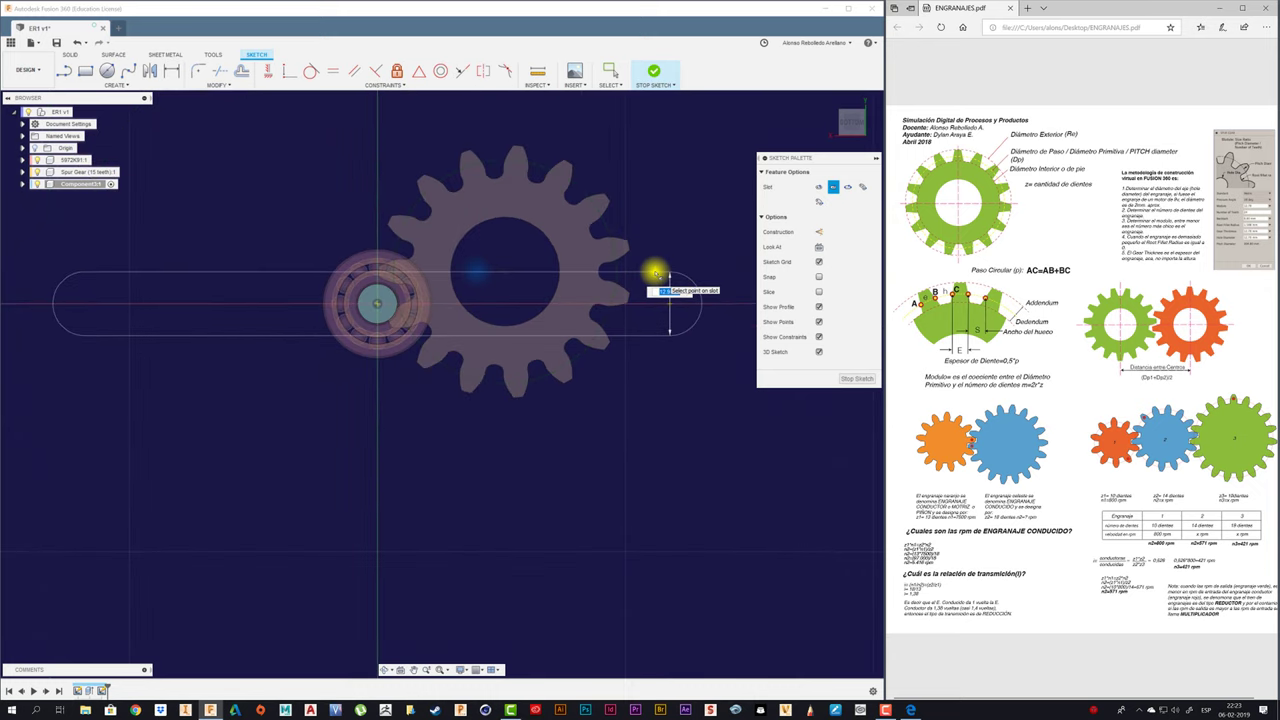
key(Escape)
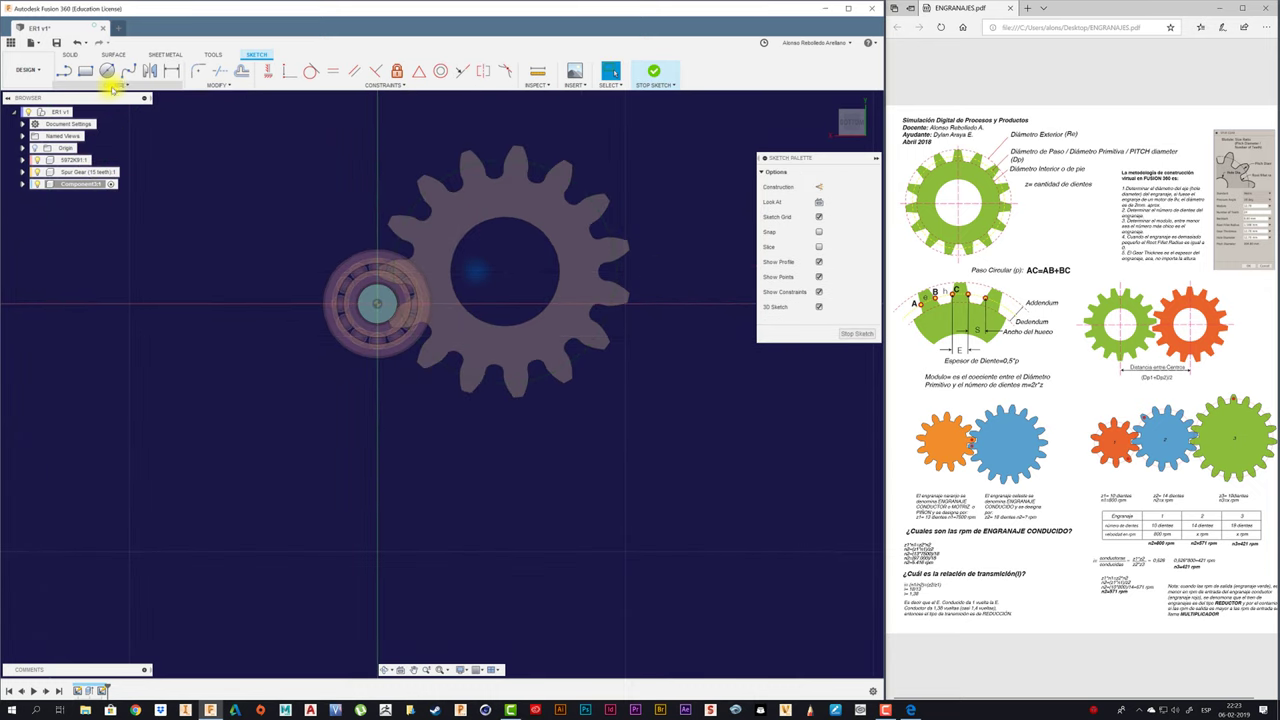
Draw a centre-to-centre slot from the bearing centre out to the right.
click(114, 86)
mouse_move(70, 164)
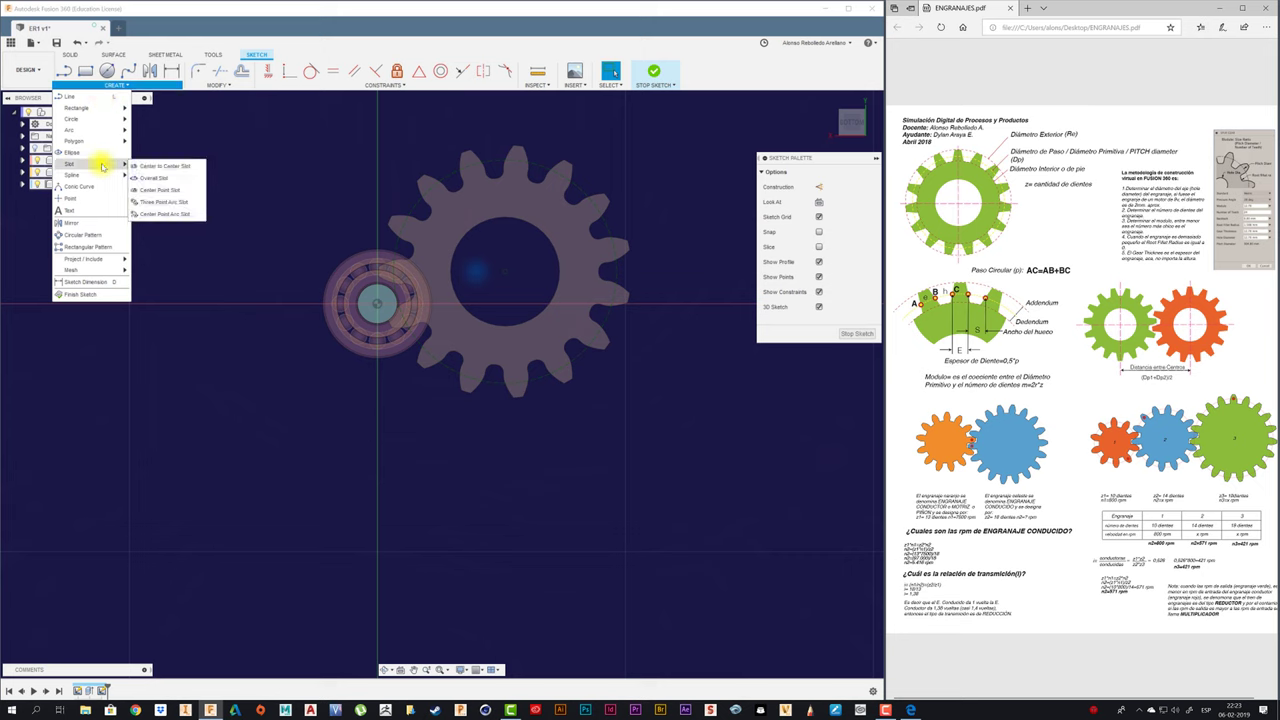
click(165, 165)
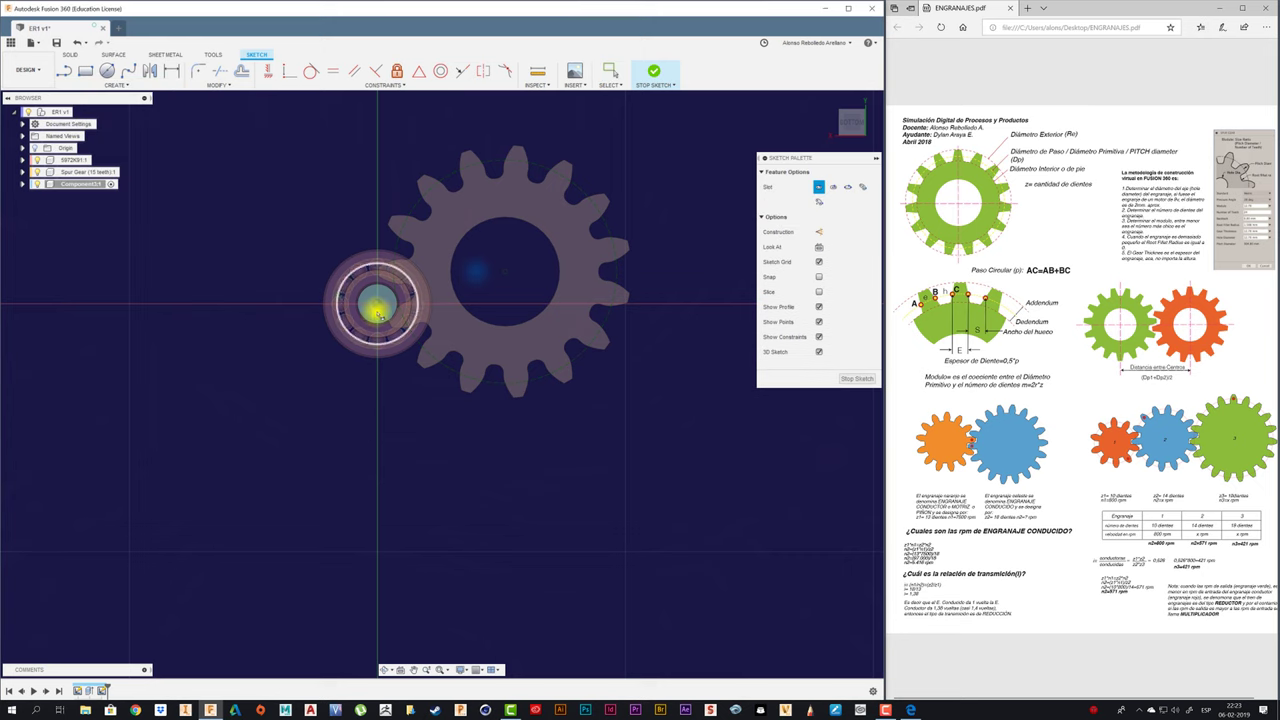
click(377, 303)
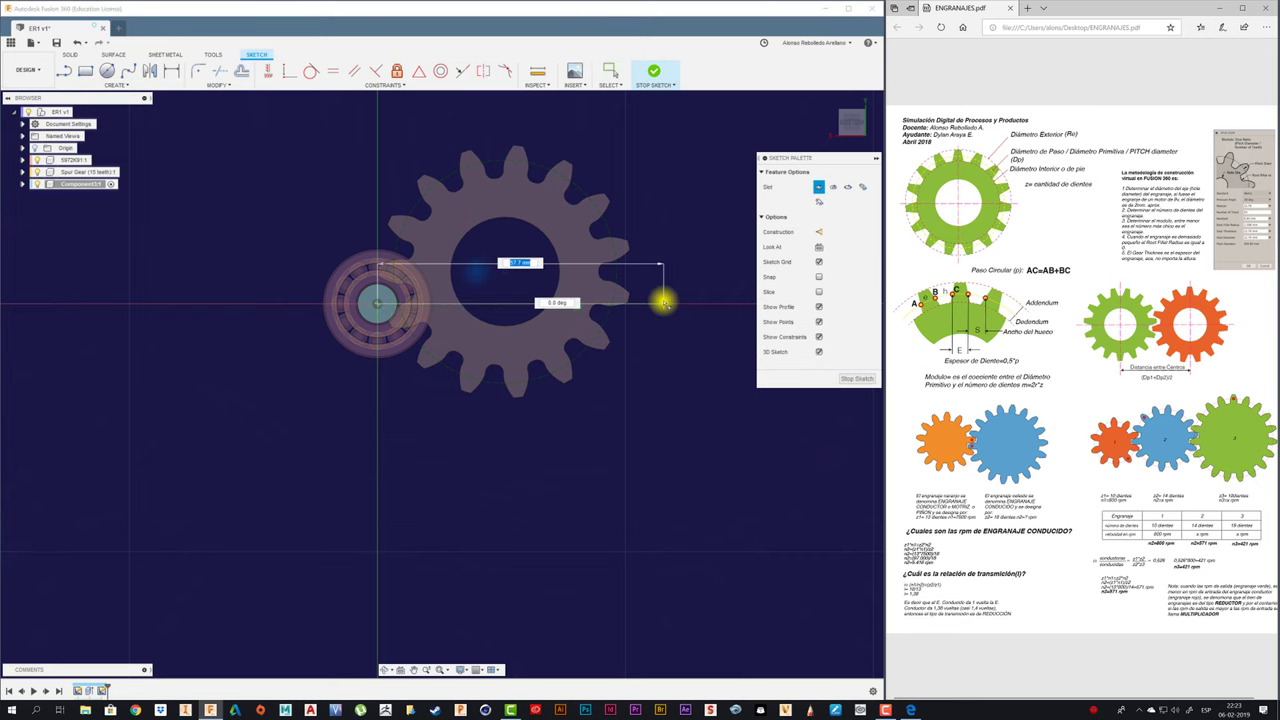
click(660, 303)
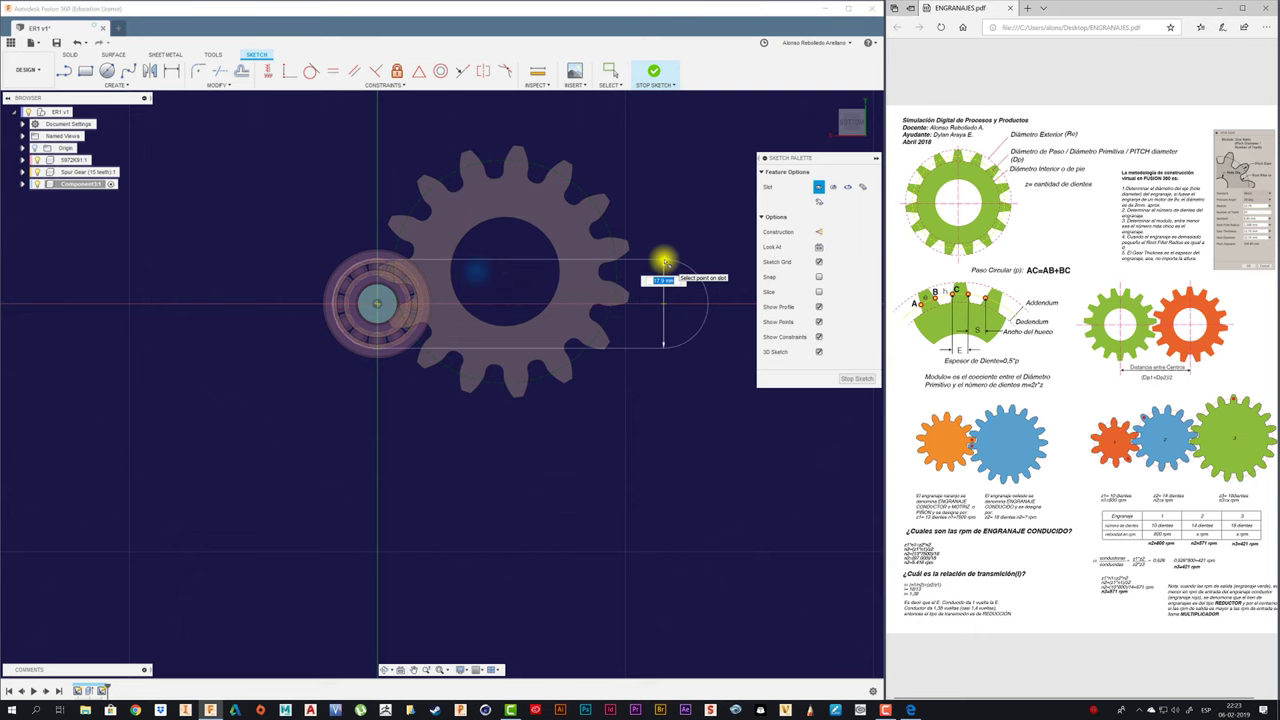
Set the slot width, then extrude the slot and shaft profiles 12.6 mm as a joined base.
click(663, 241)
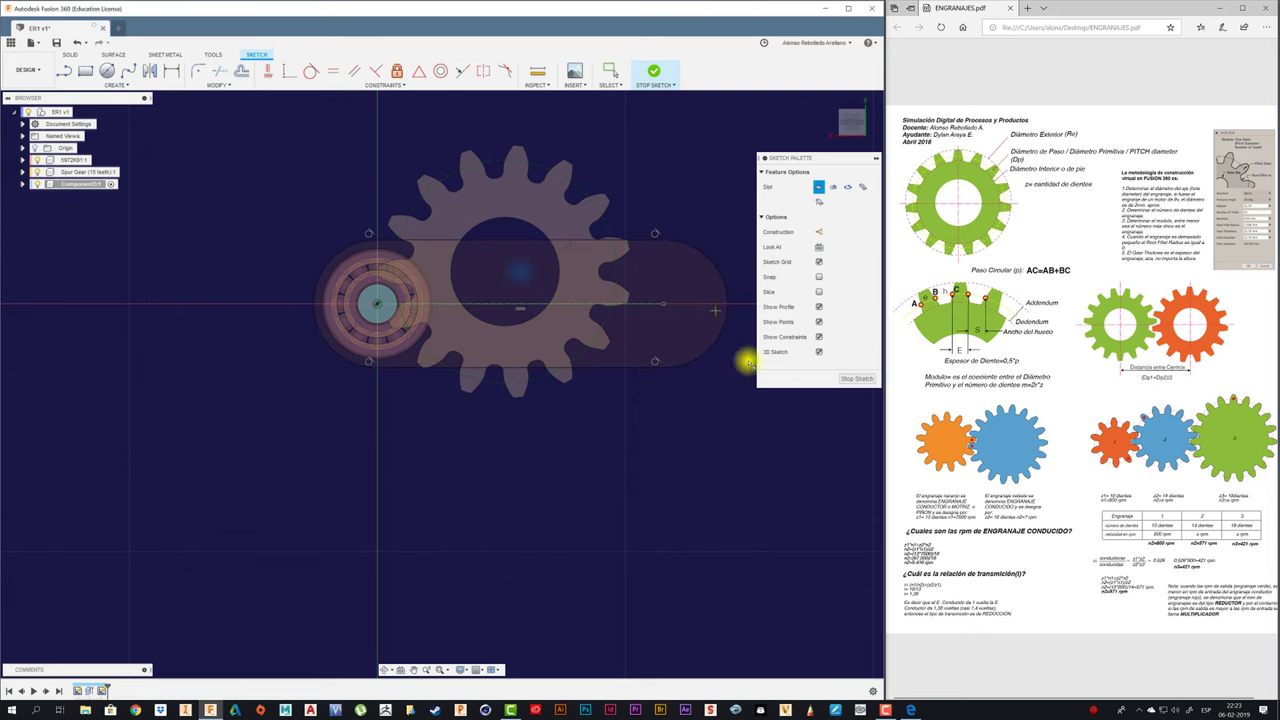
click(860, 380)
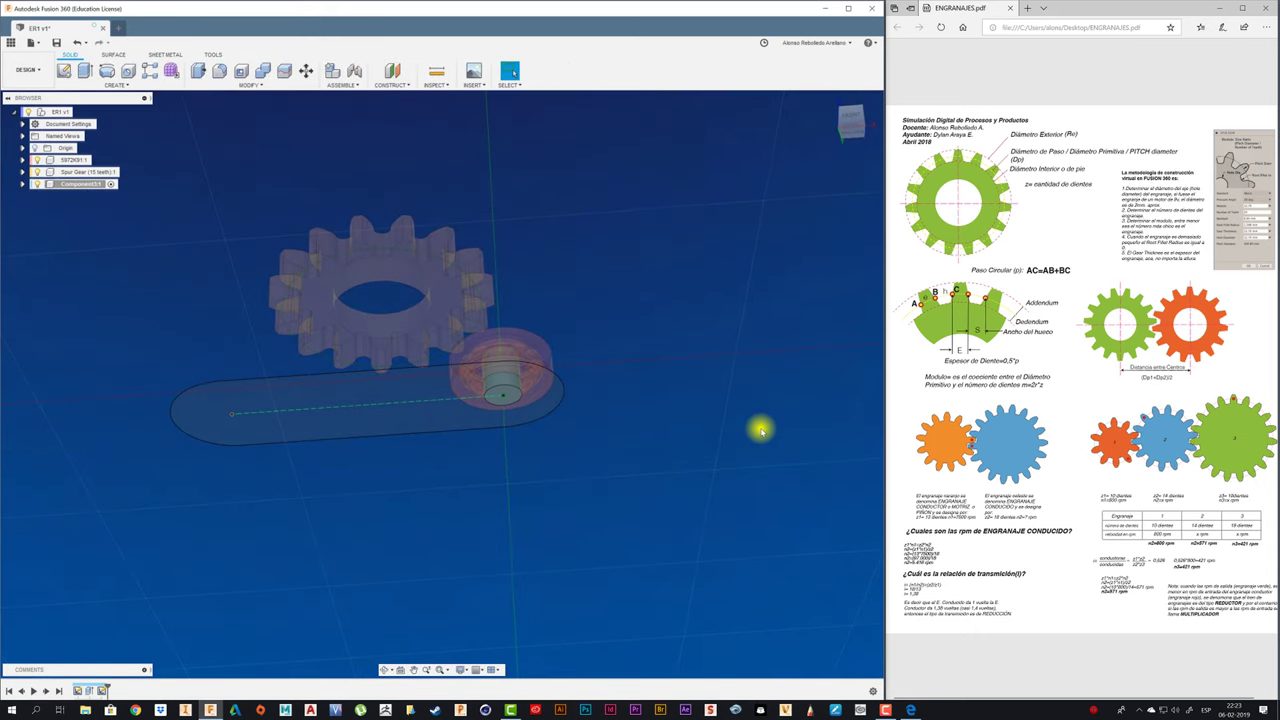
key(e)
click(550, 412)
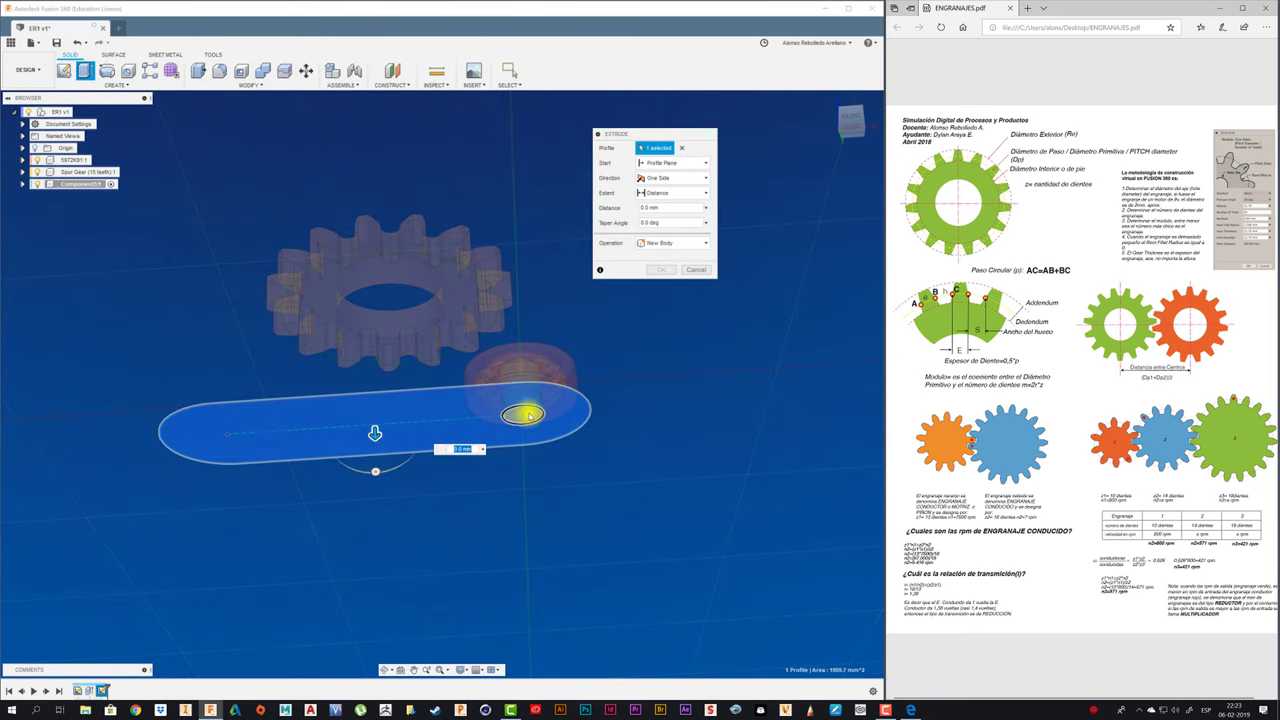
click(528, 414)
mouse_move(608, 477)
shift+middle_down()
mouse_move(550, 445)
mouse_move(534, 413)
shift+middle_up()
drag(528, 402, 543, 434)
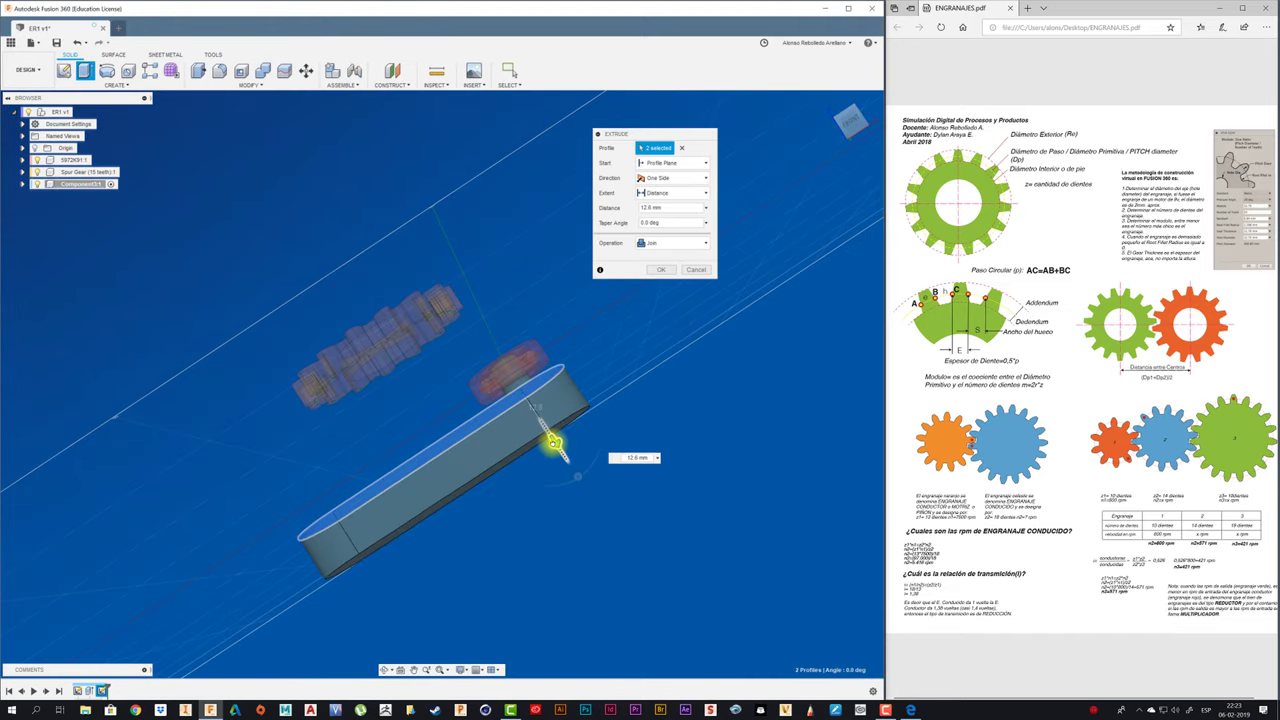
shift+middle_drag(543, 443, 546, 449)
click(659, 271)
mouse_move(640, 323)
shift+middle_down()
mouse_move(277, 274)
mouse_move(431, 434)
shift+middle_up()
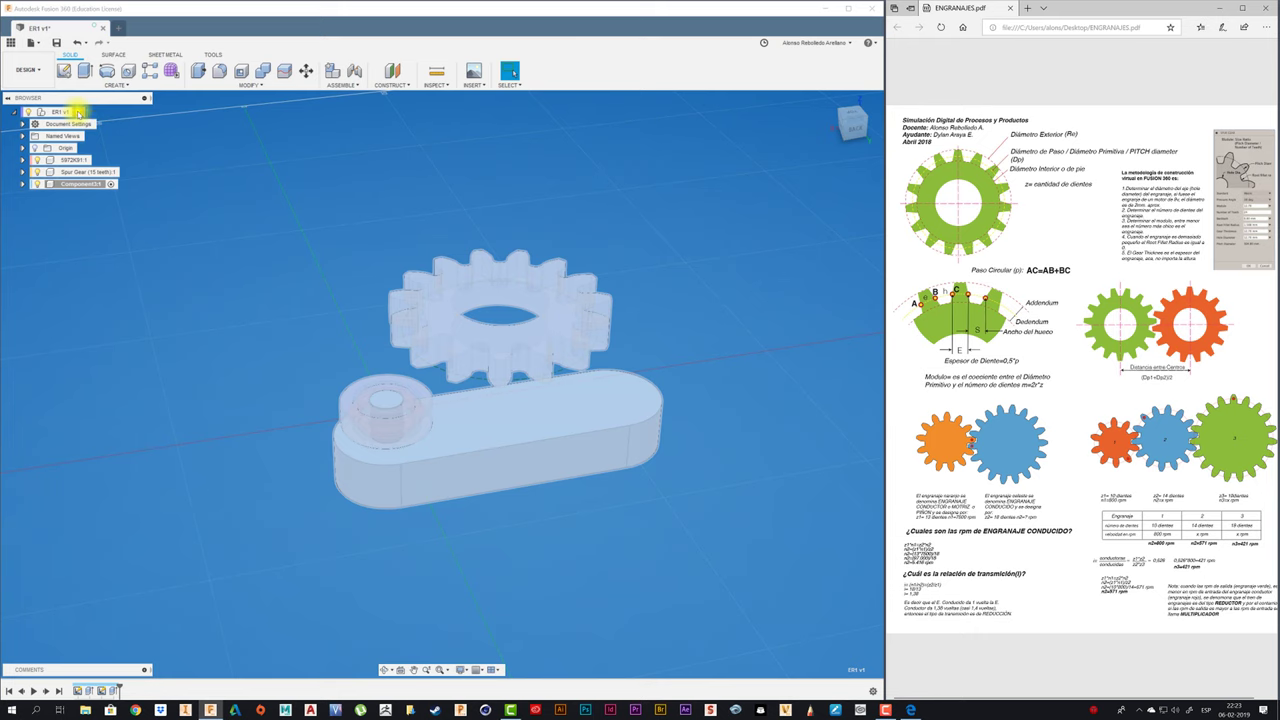
Rename Component1 to BASE and fix it in place.
mouse_move(274, 243)
shift+middle_down()
mouse_move(280, 354)
mouse_move(106, 200)
shift+middle_up()
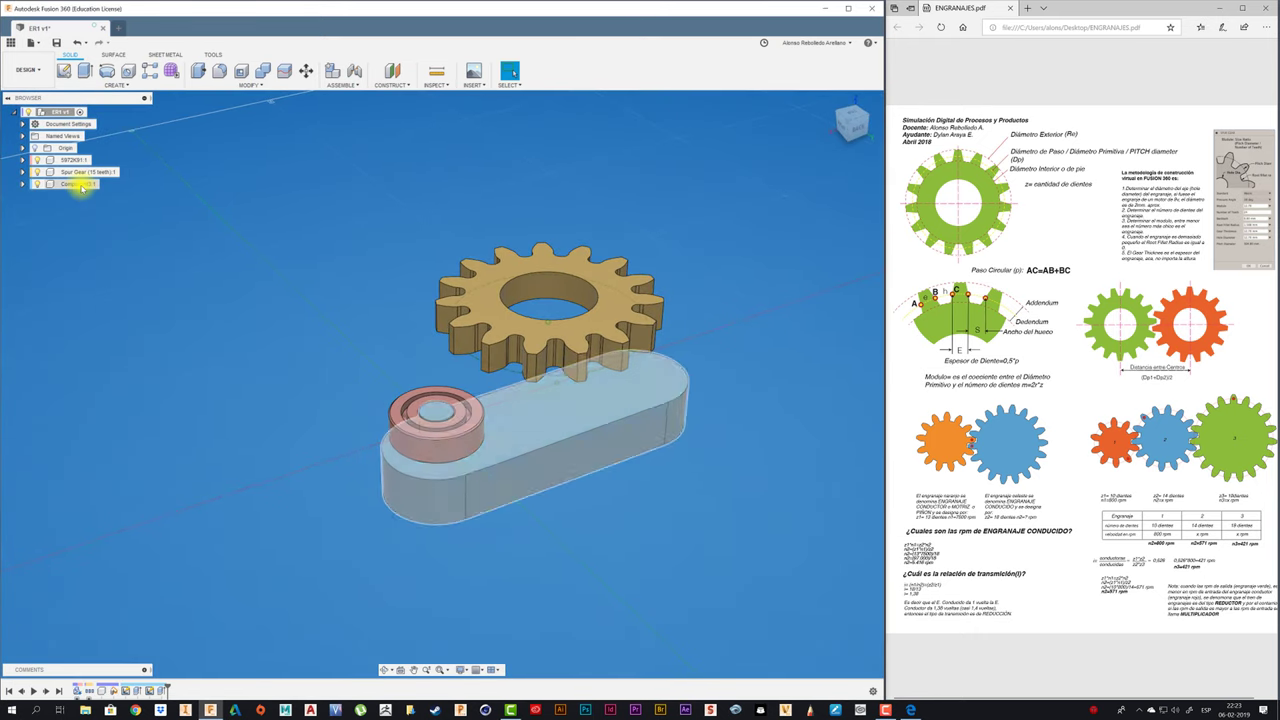
click(80, 185)
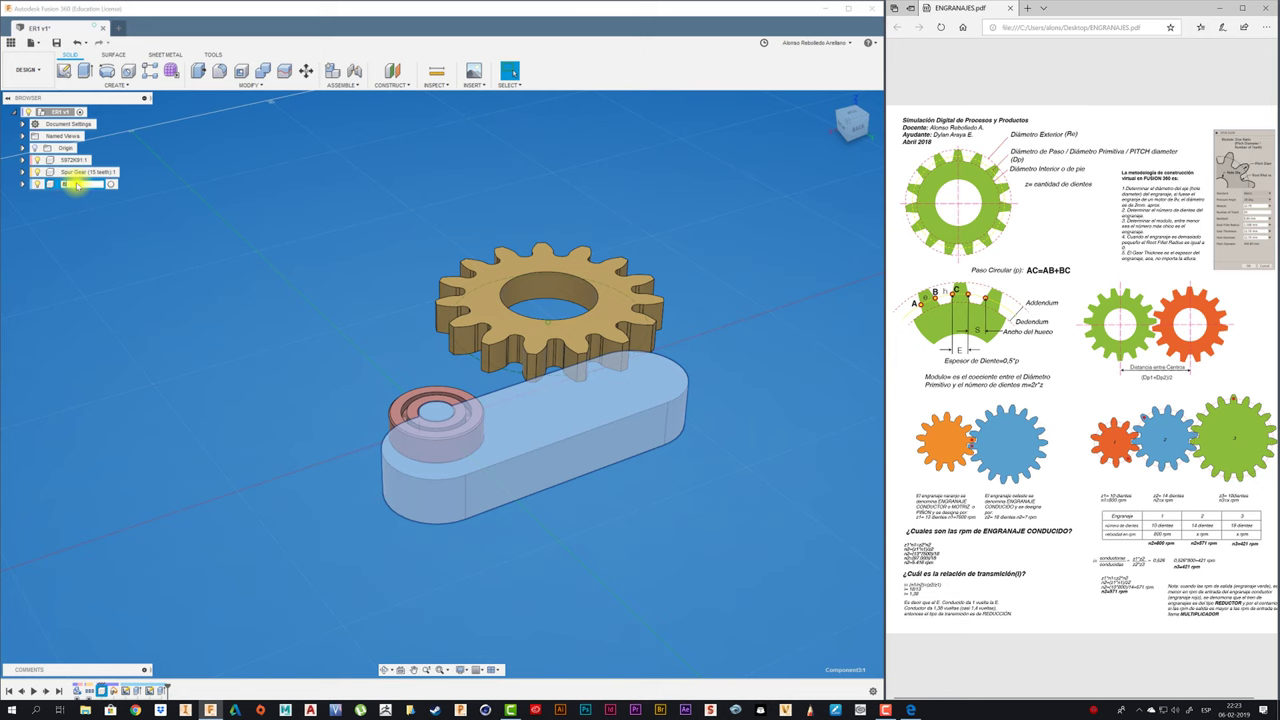
text(BASE)
click(142, 236)
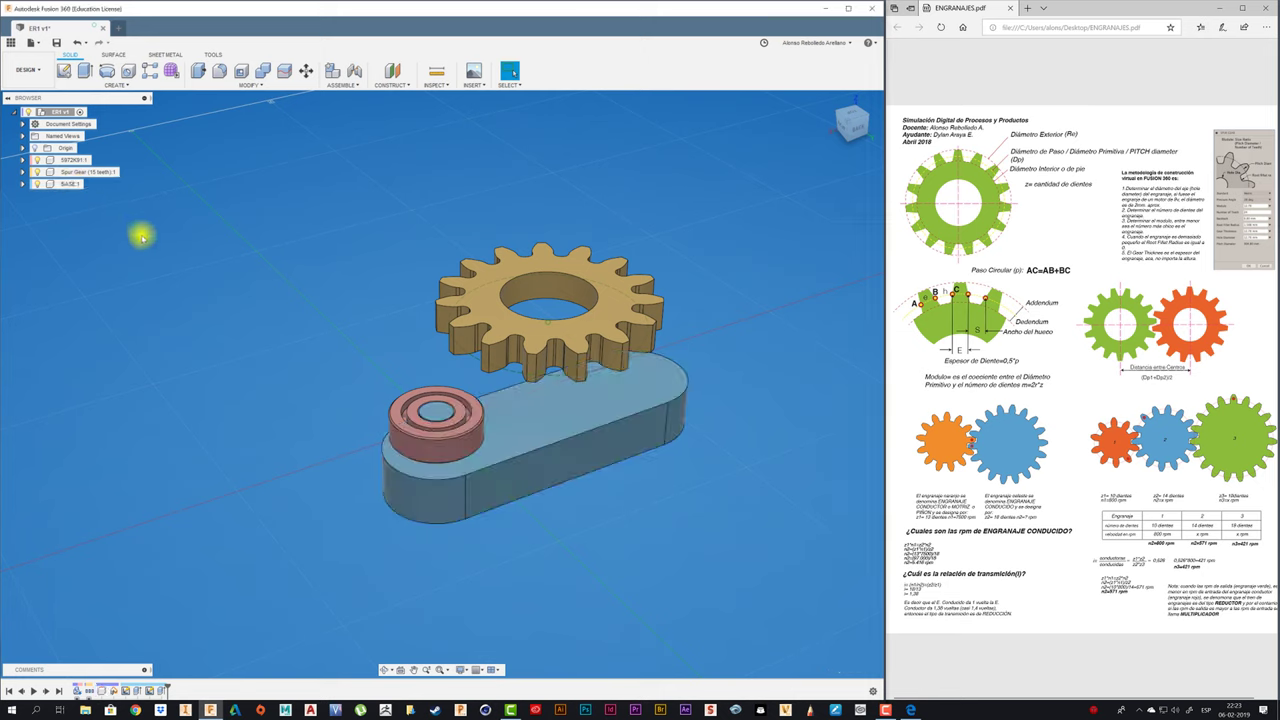
right_click(72, 185)
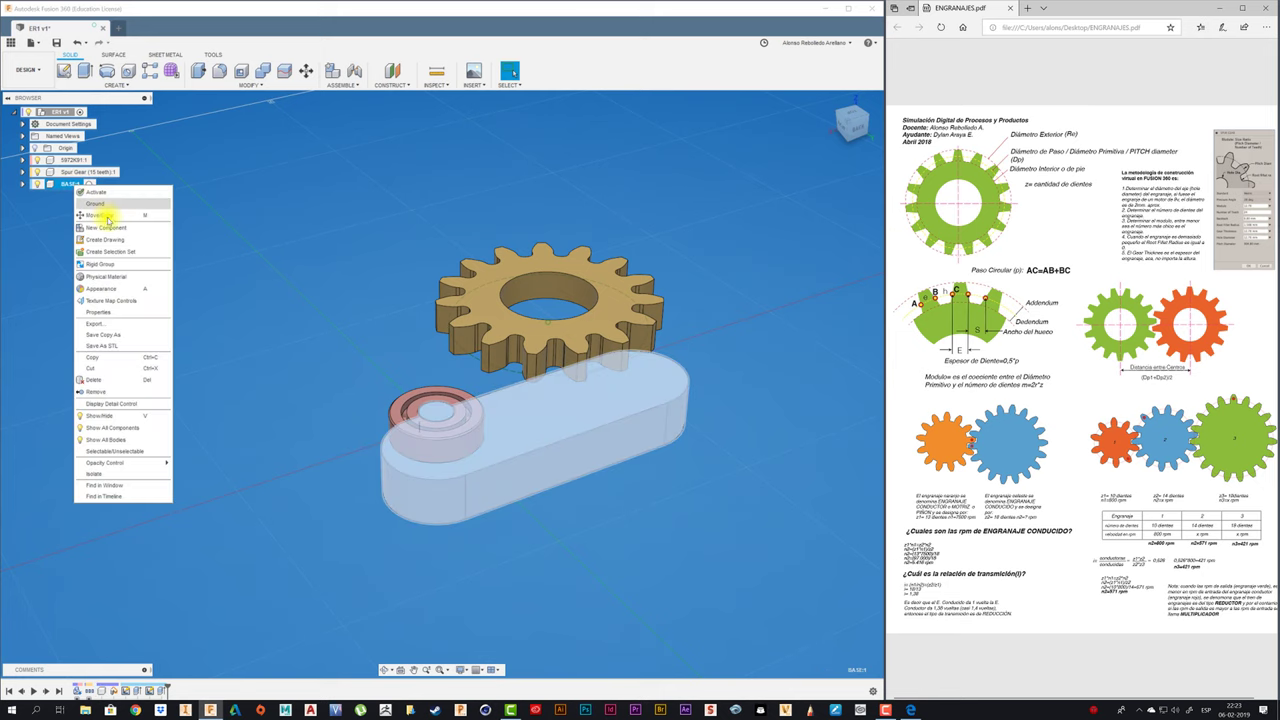
click(94, 206)
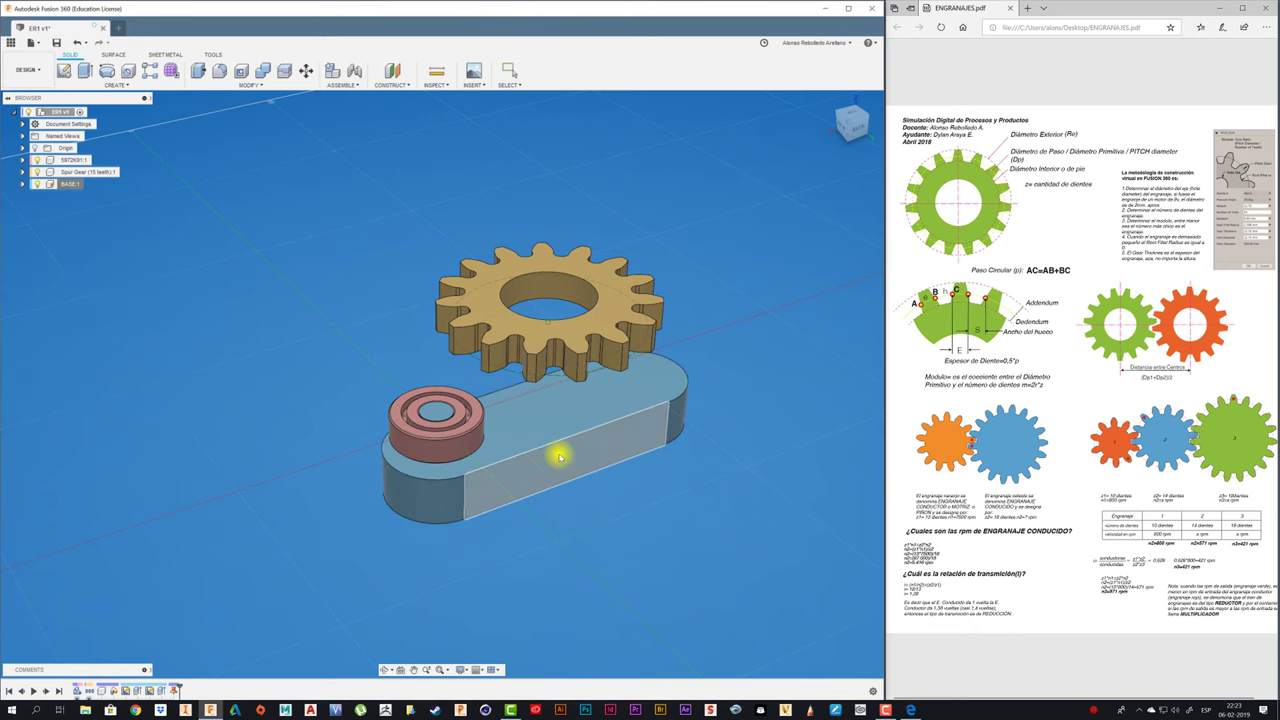
Drag the bearing and the spur gear off the base so all three parts stand apart.
drag(435, 420, 310, 315)
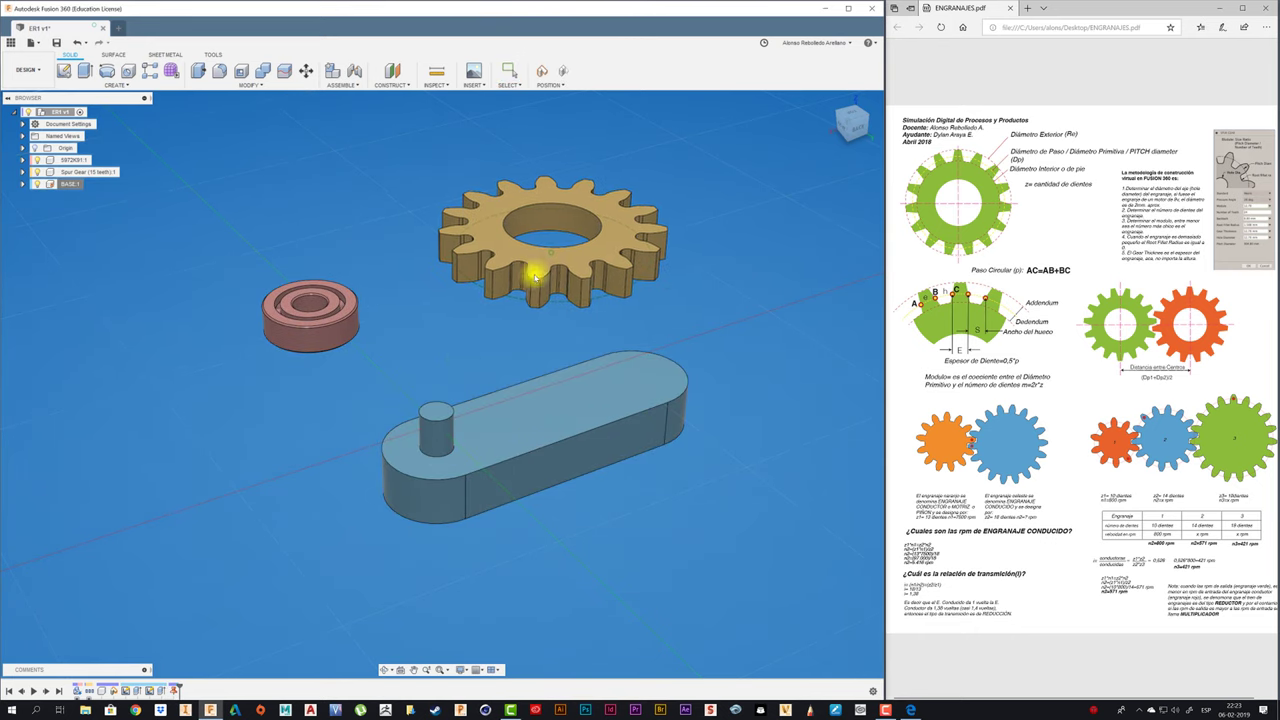
drag(477, 358, 482, 286)
scroll(455, 360, up, 2)
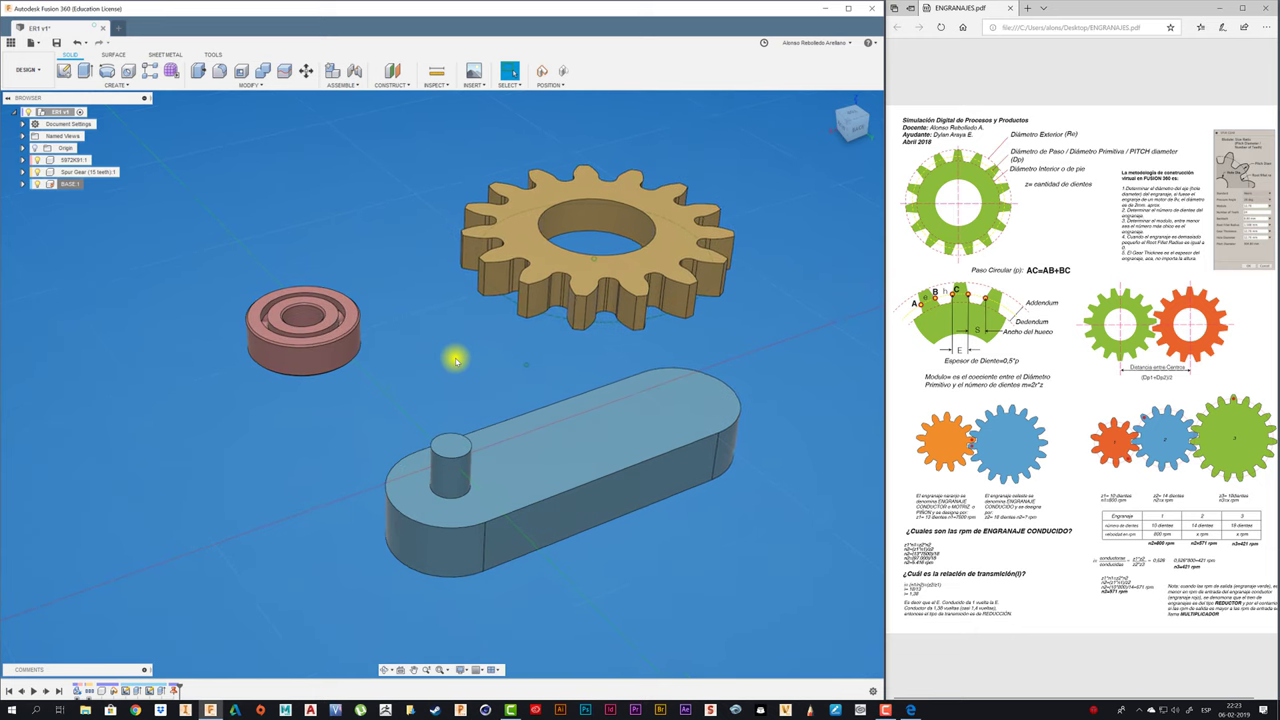
shift+middle_drag(455, 360, 453, 339)
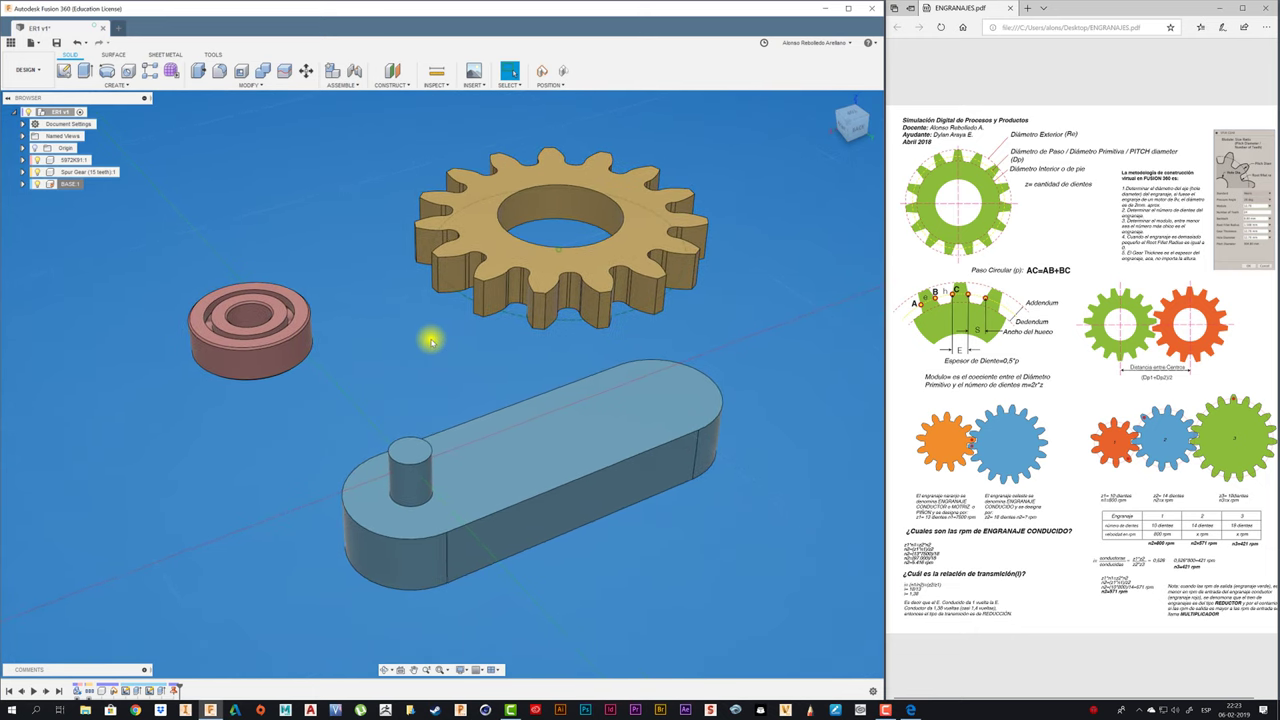
drag(494, 249, 424, 251)
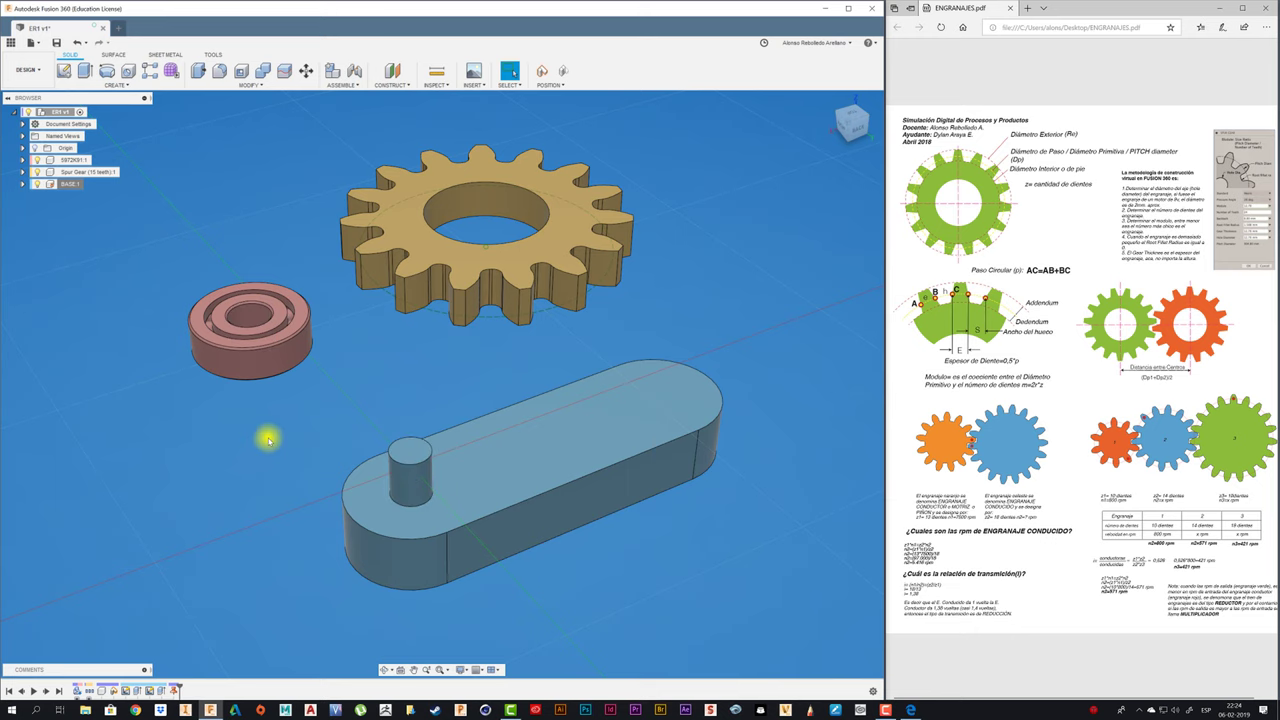
scroll(268, 440, up, 1)
Add a rigid joint between the spur gear and the bearing.
key(j)
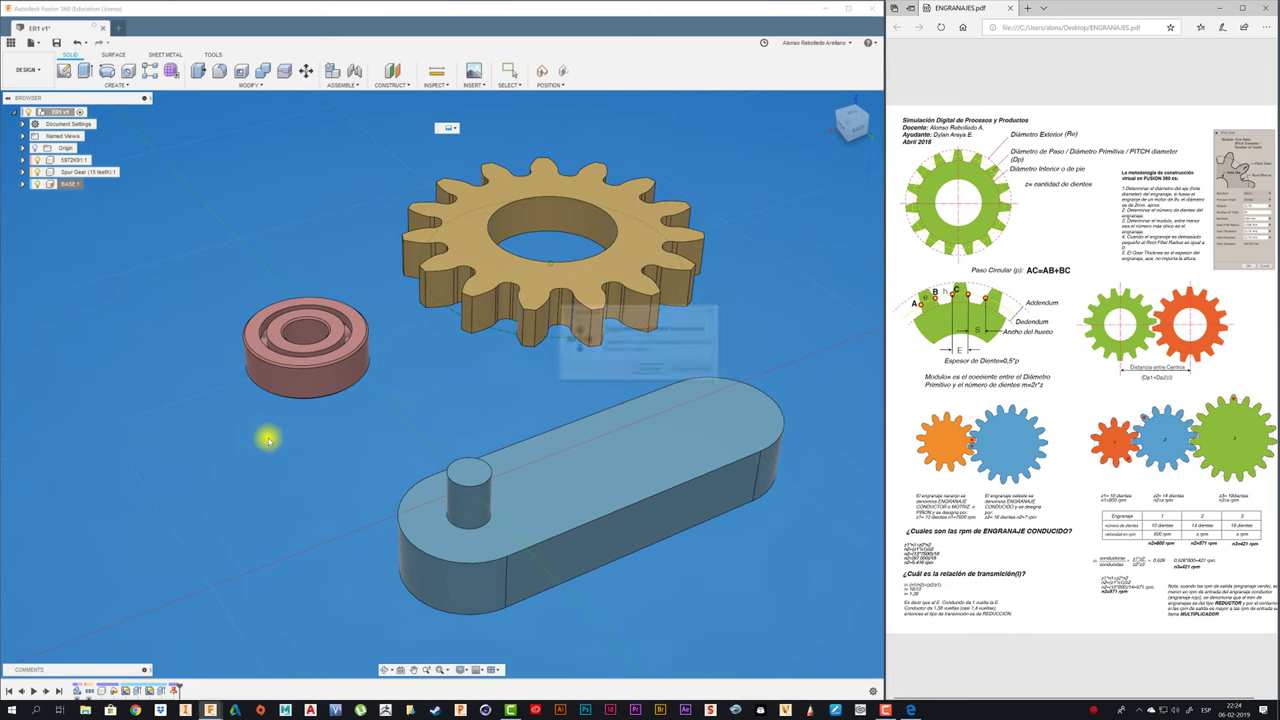
click(694, 371)
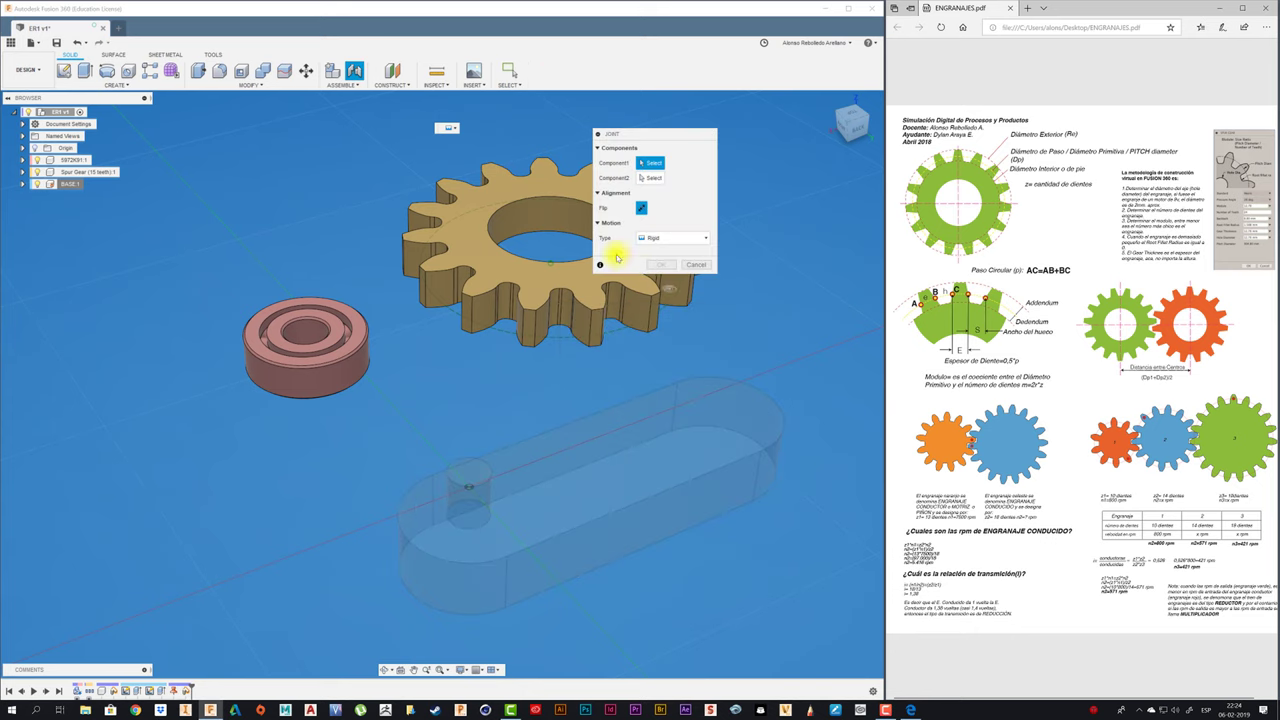
click(570, 263)
scroll(377, 385, up, 2)
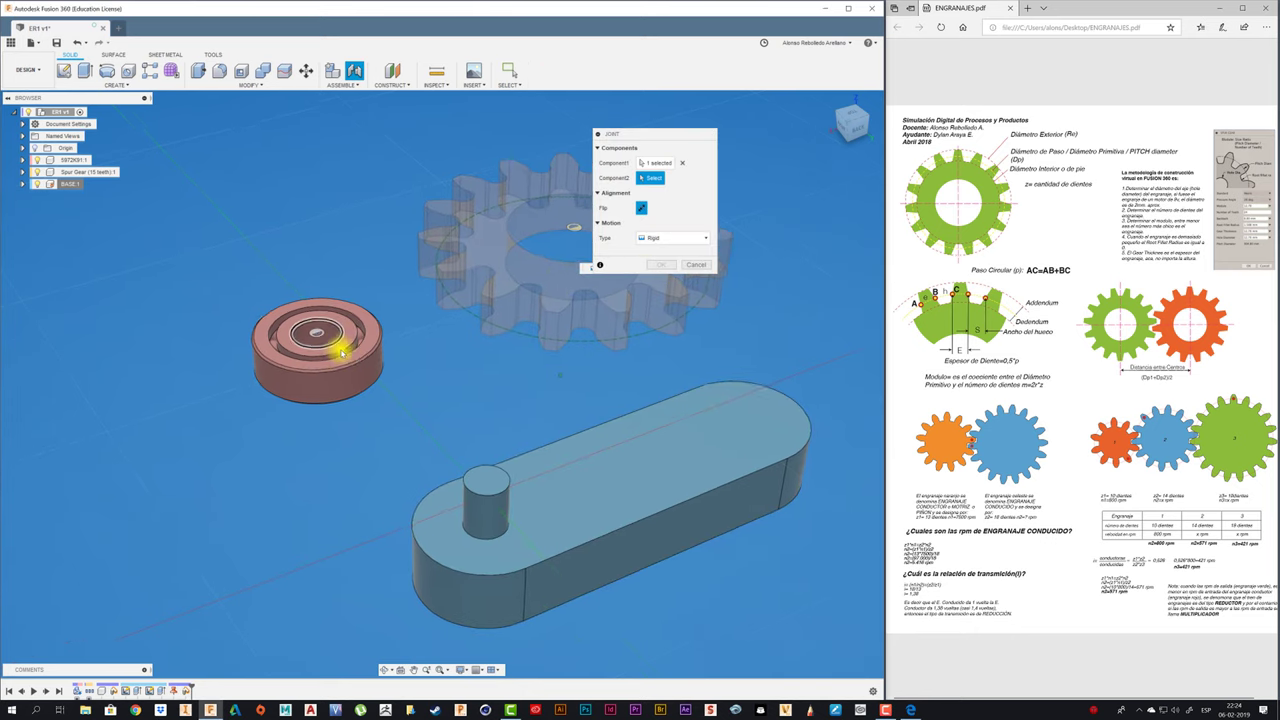
scroll(370, 382, up, 1)
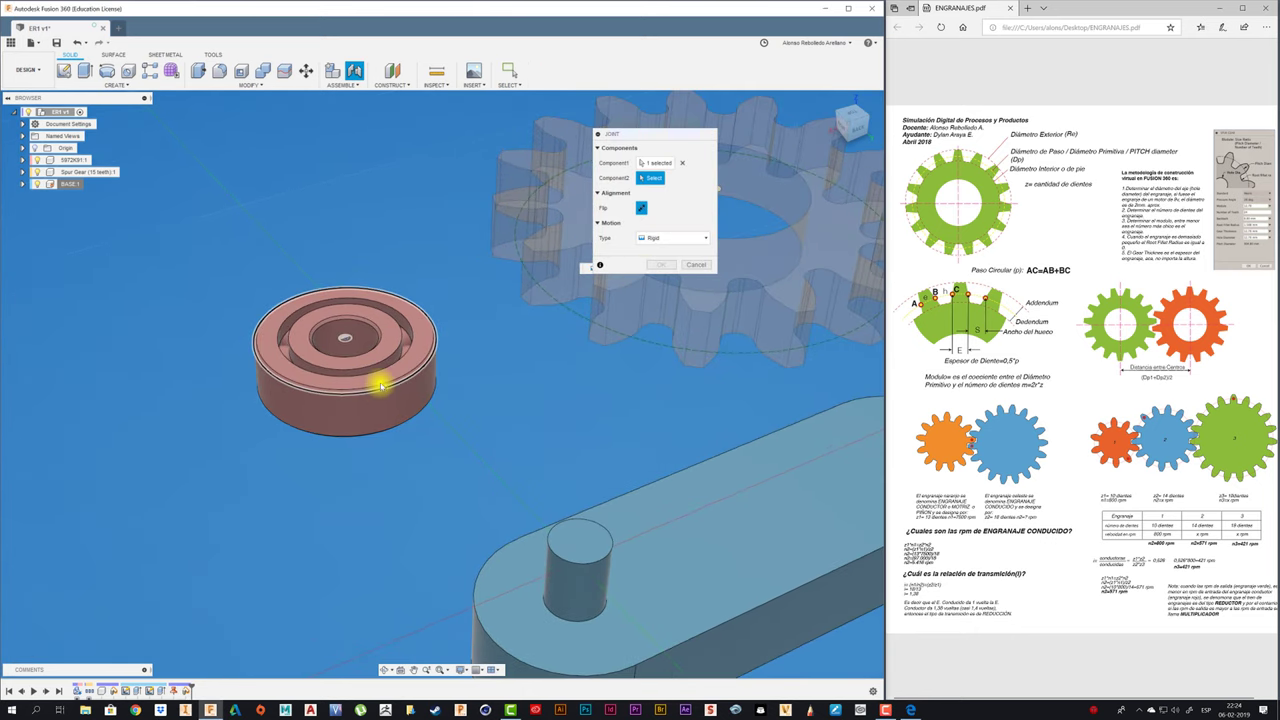
click(380, 386)
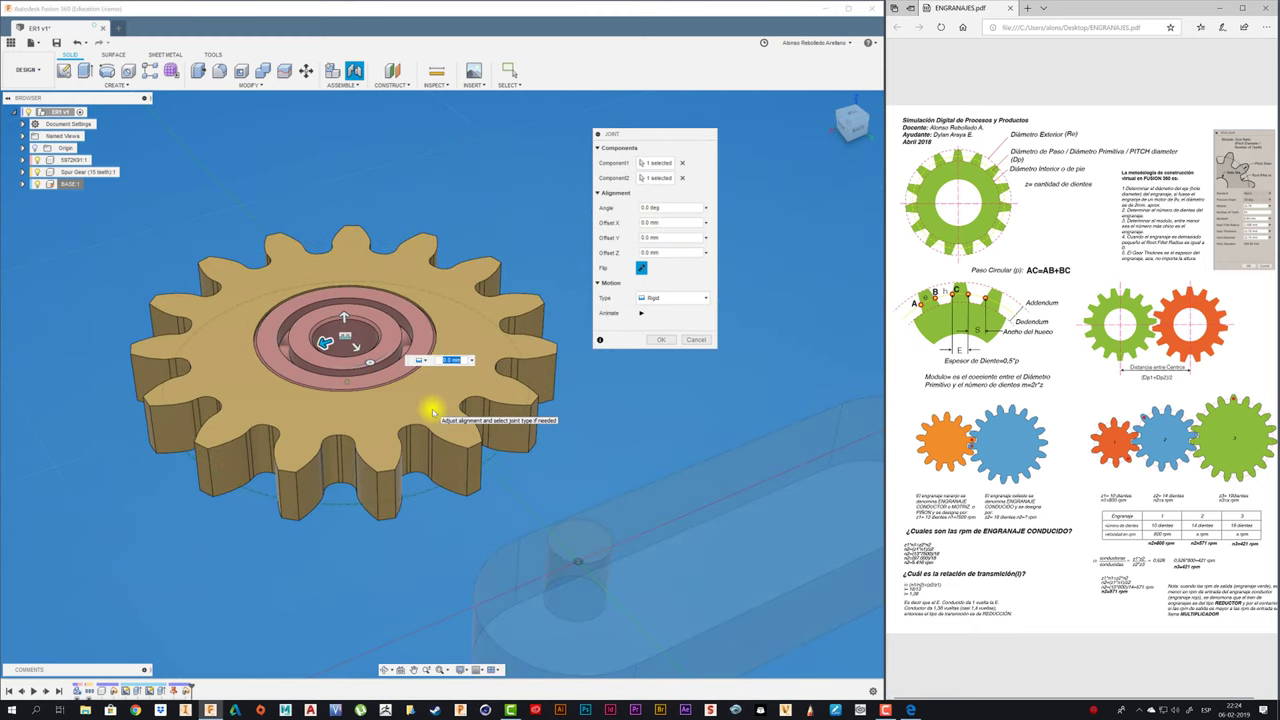
click(661, 341)
Orbit around the gear and base and shift the gear assembly relative to the base.
scroll(580, 370, down, 3)
shift+middle_drag(422, 382, 567, 347)
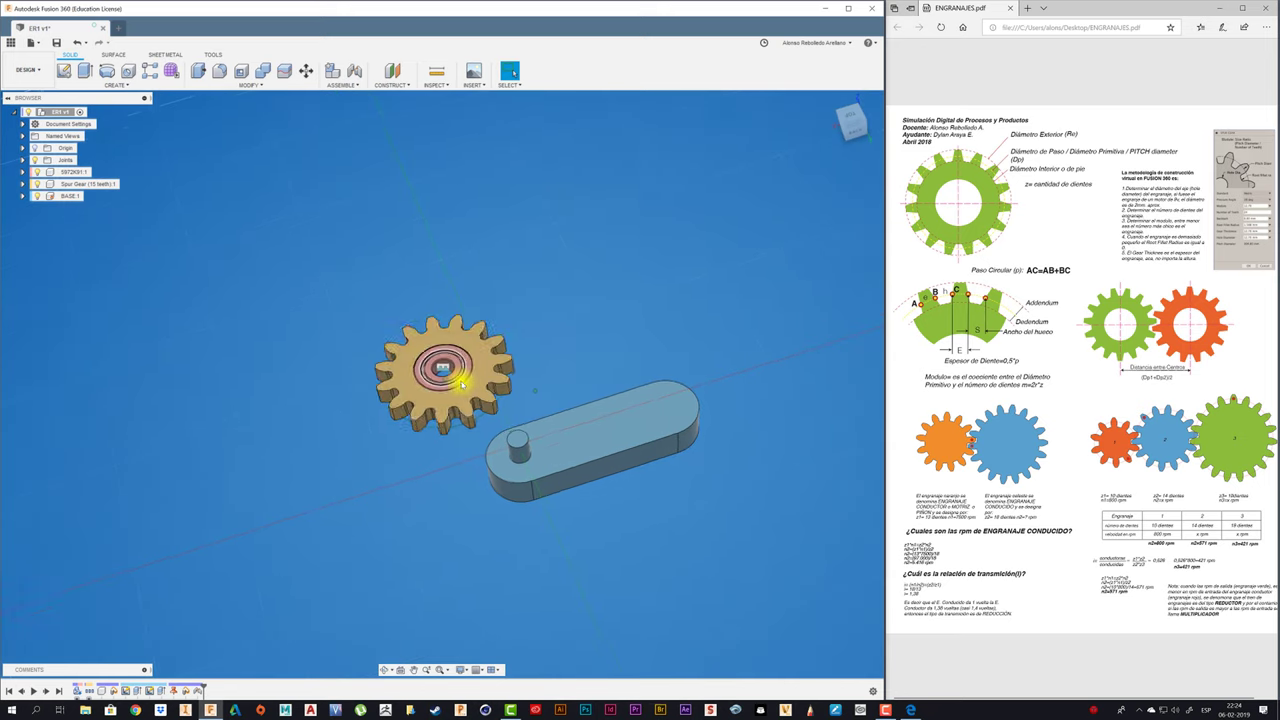
drag(567, 347, 607, 332)
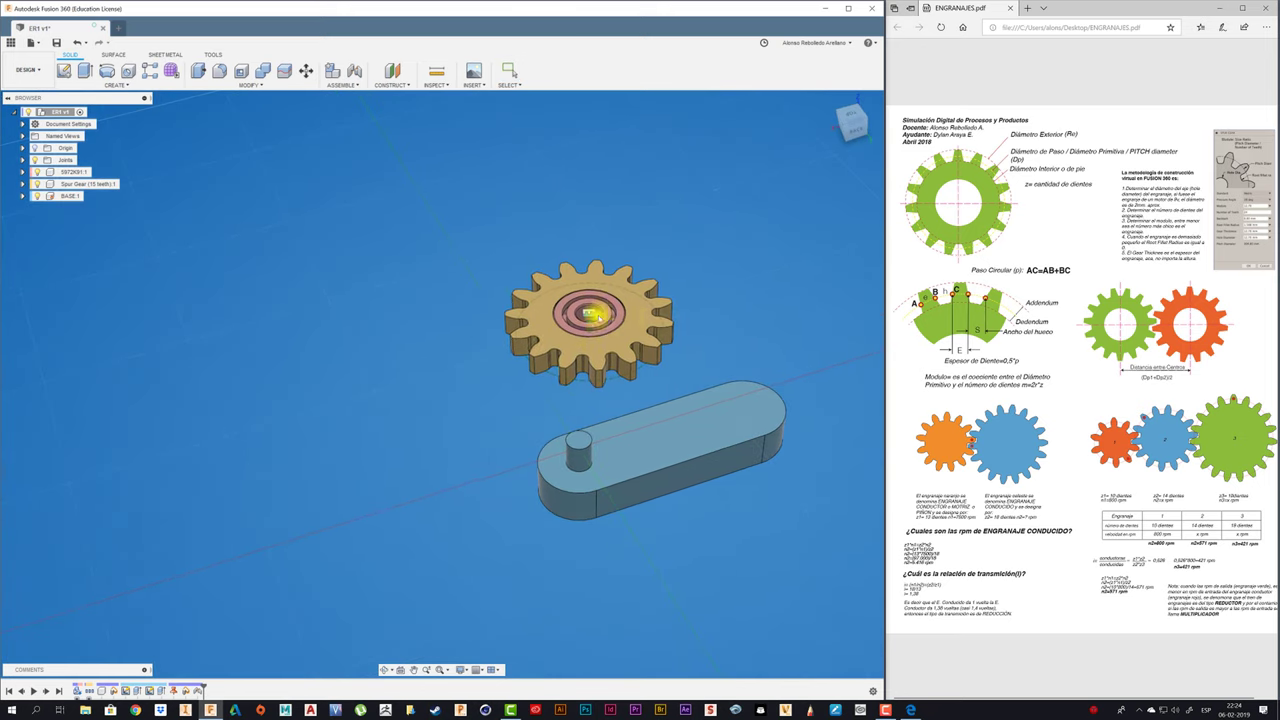
scroll(606, 334, up, 3)
scroll(549, 316, down, 2)
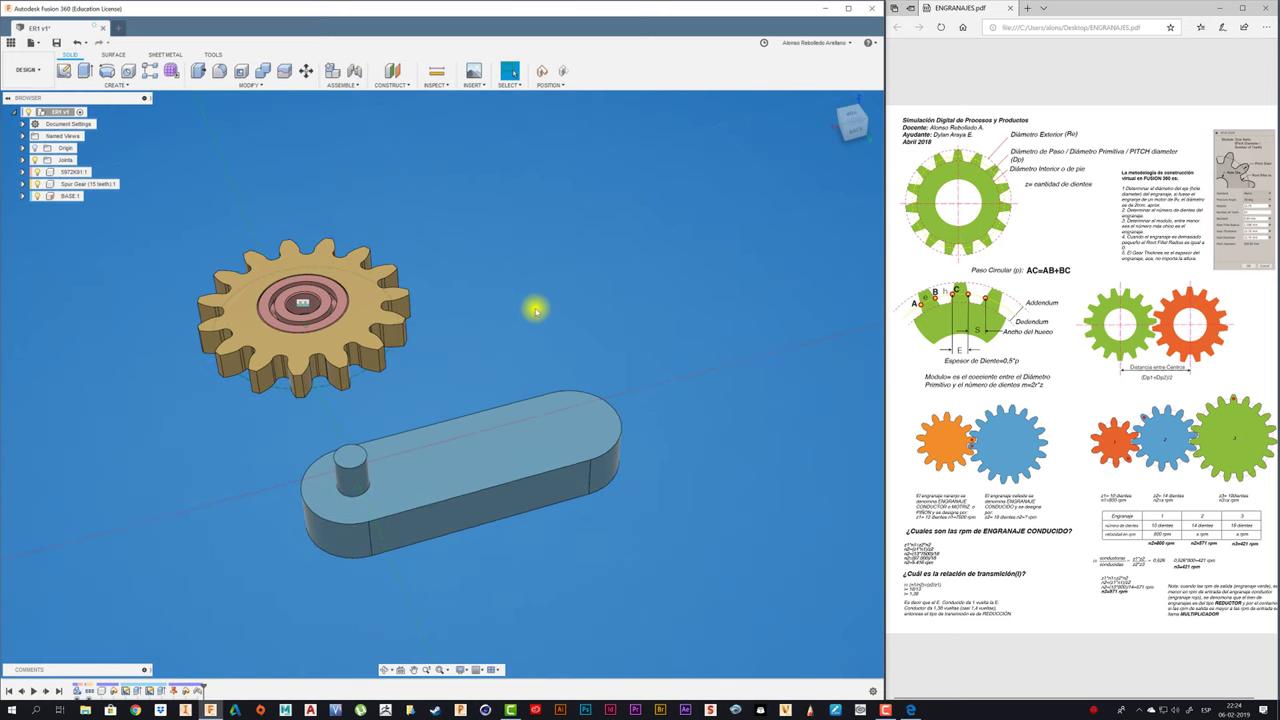
scroll(536, 311, down, 1)
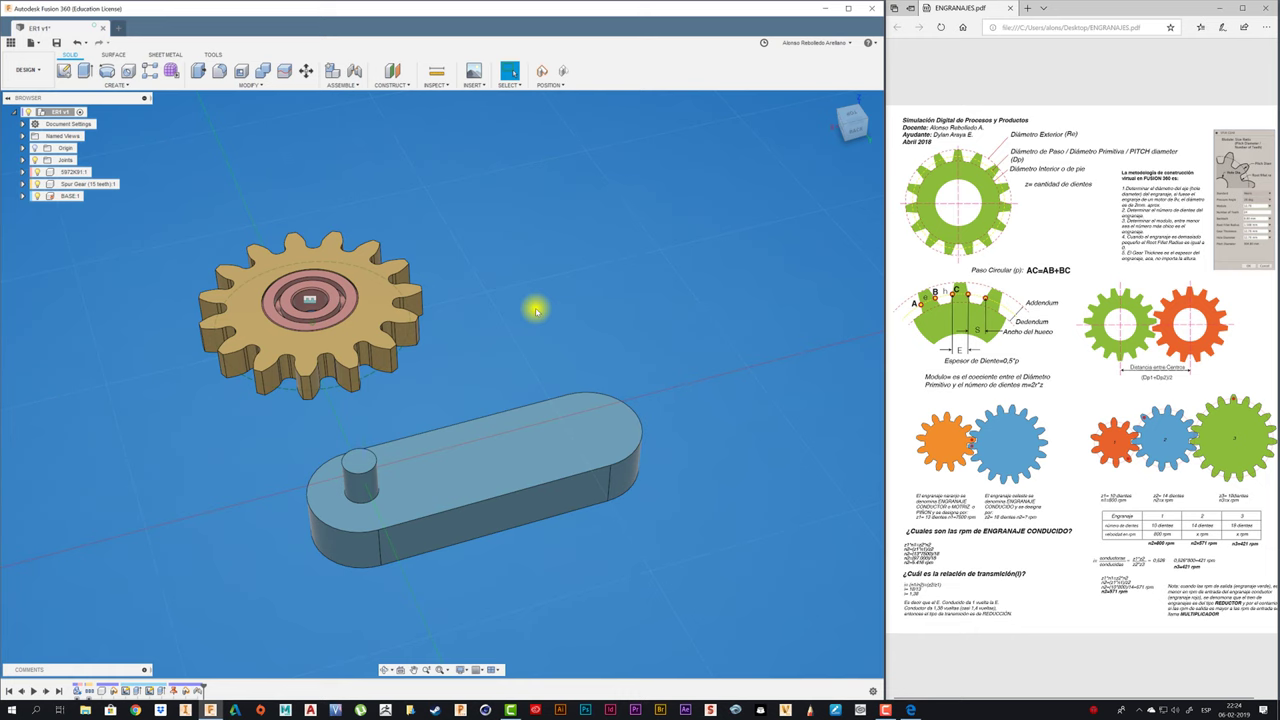
scroll(536, 311, up, 1)
scroll(536, 311, up, 2)
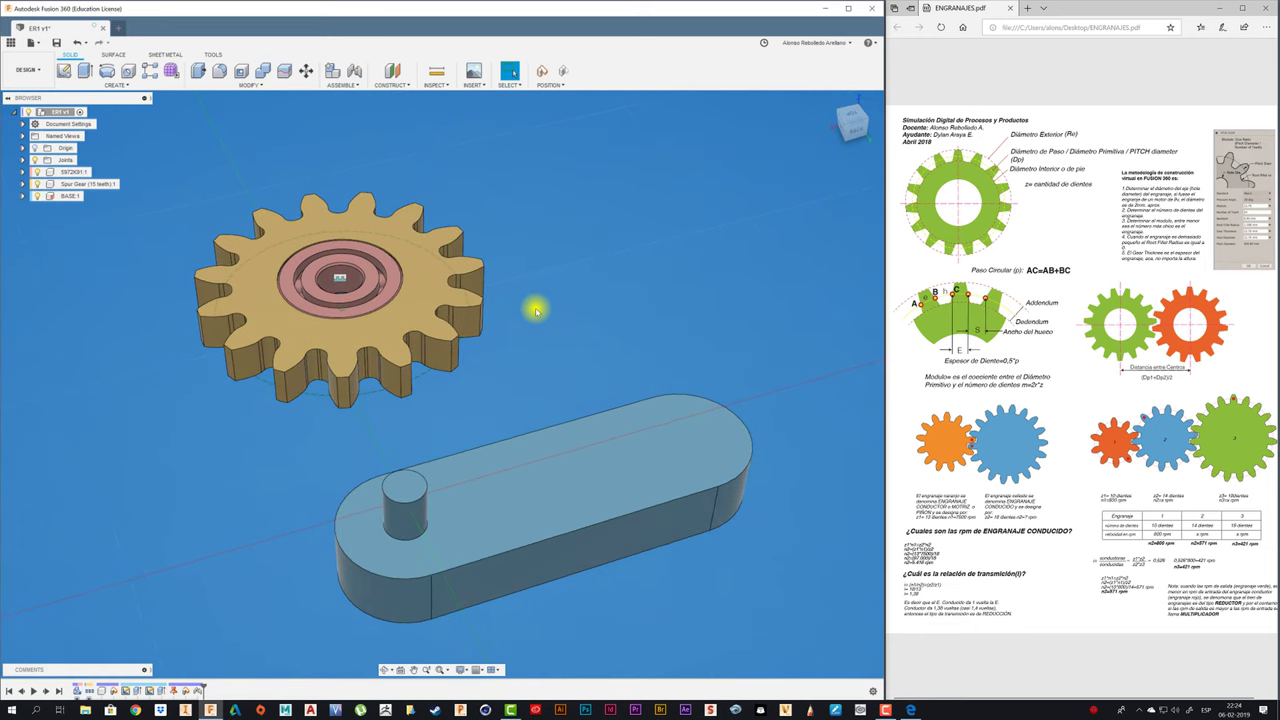
Join the bearing centre to the shaft top with a Revolute joint about Z.
key(j)
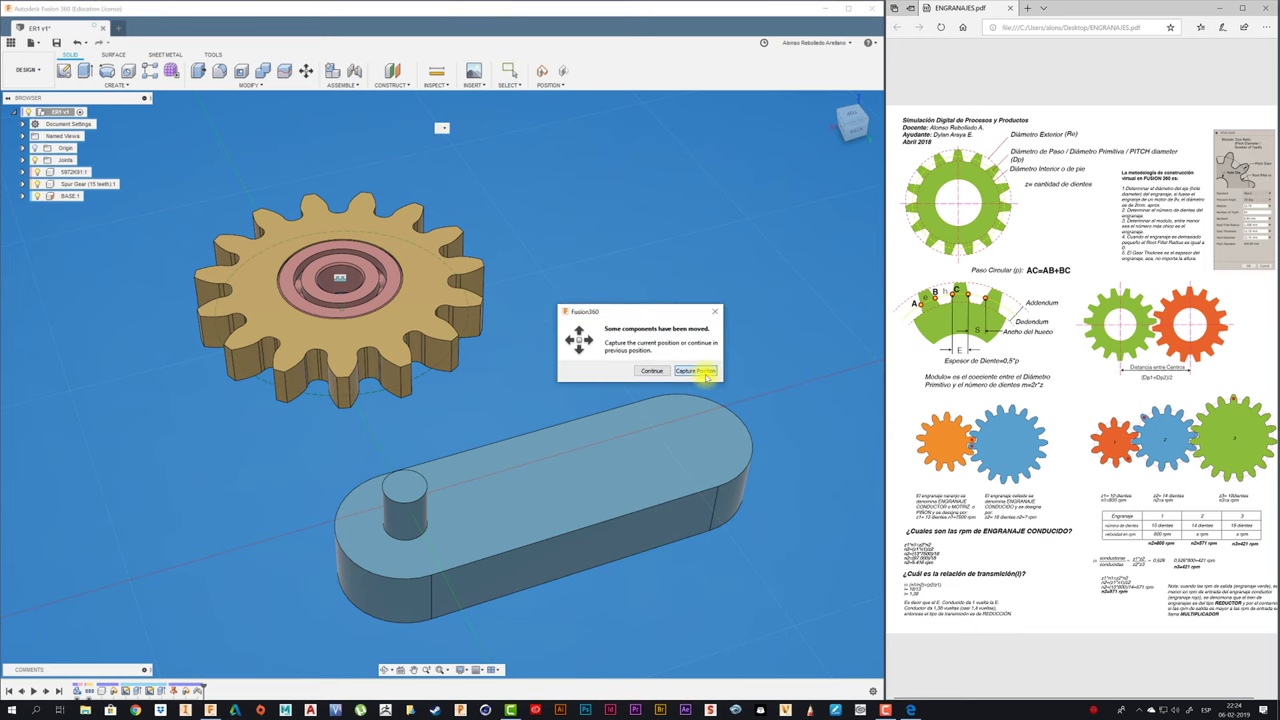
click(706, 372)
scroll(371, 263, up, 1)
scroll(420, 209, up, 2)
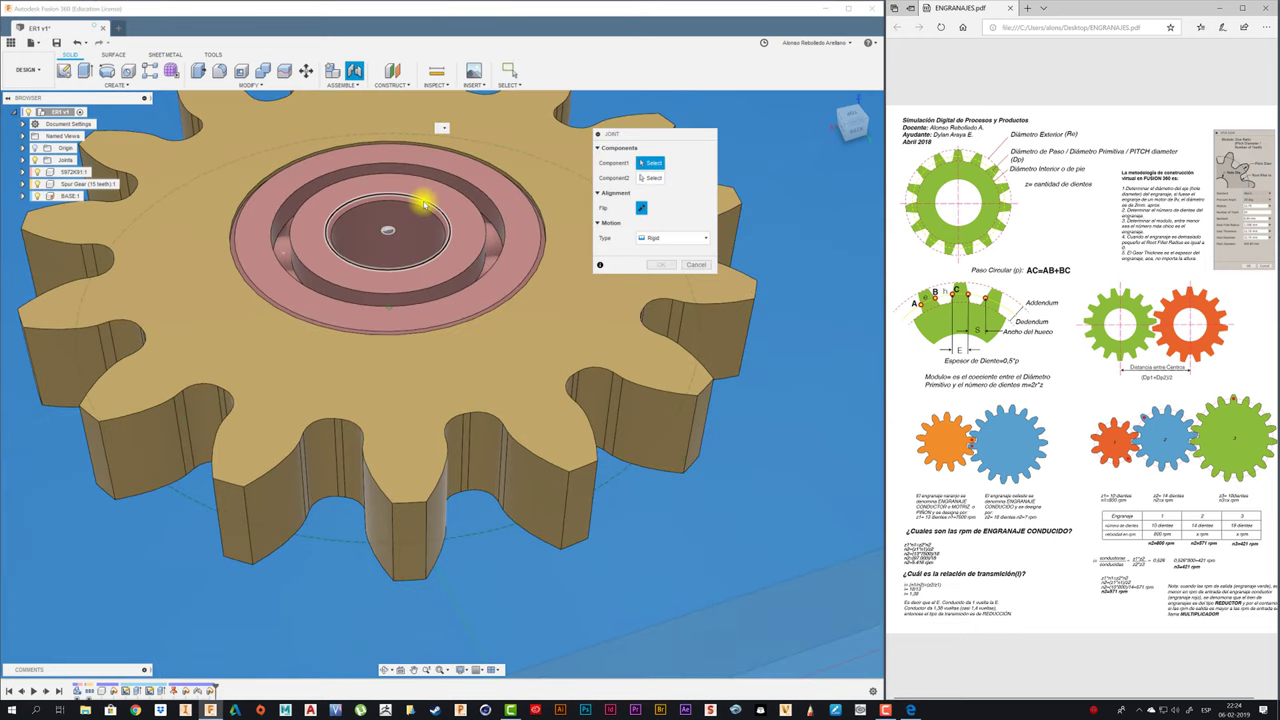
click(424, 204)
scroll(423, 246, down, 2)
scroll(508, 349, down, 2)
scroll(508, 349, down, 1)
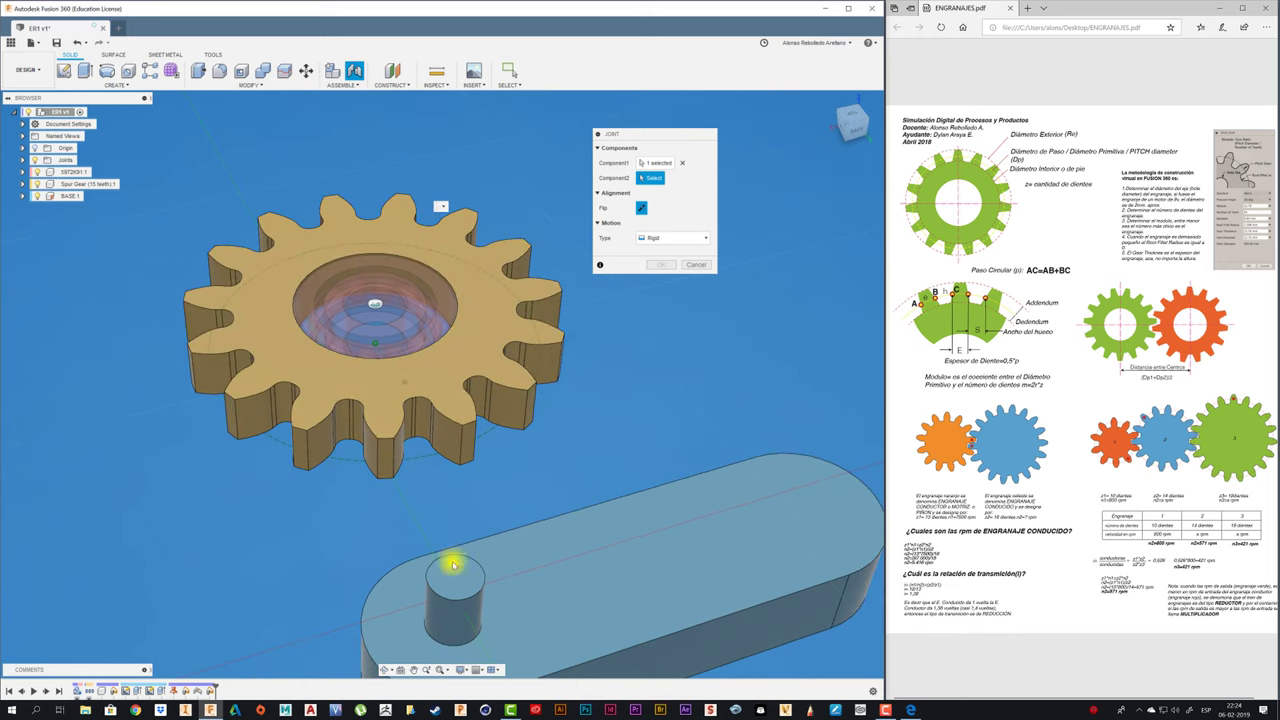
click(455, 578)
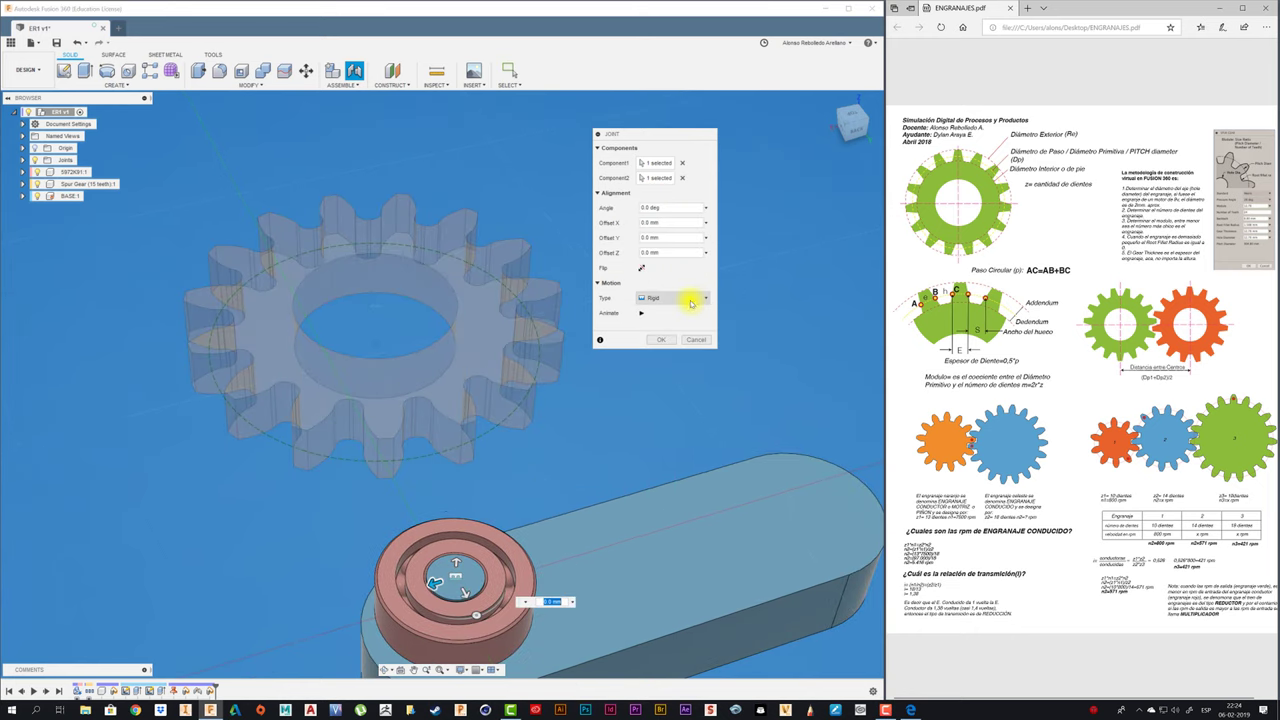
click(667, 325)
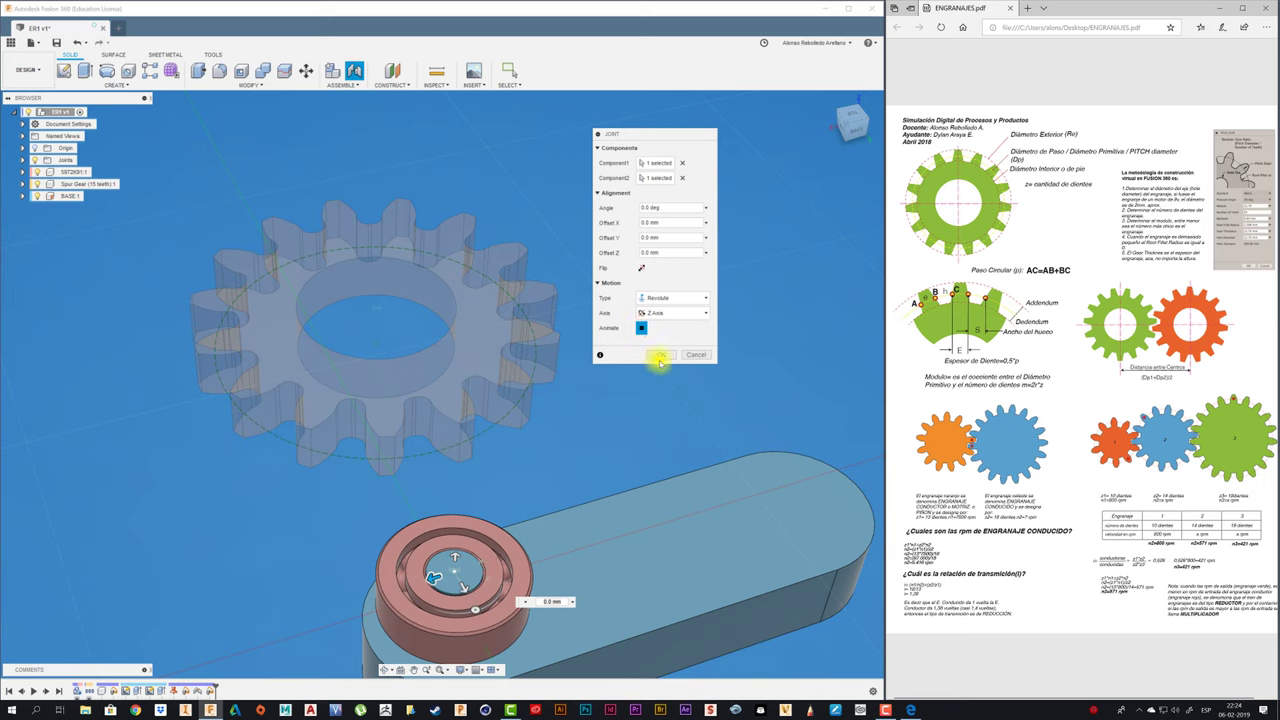
click(664, 357)
mouse_move(623, 391)
shift+middle_down()
mouse_move(589, 263)
mouse_move(588, 291)
mouse_move(571, 303)
mouse_move(634, 346)
shift+middle_up()
key(super+Up)
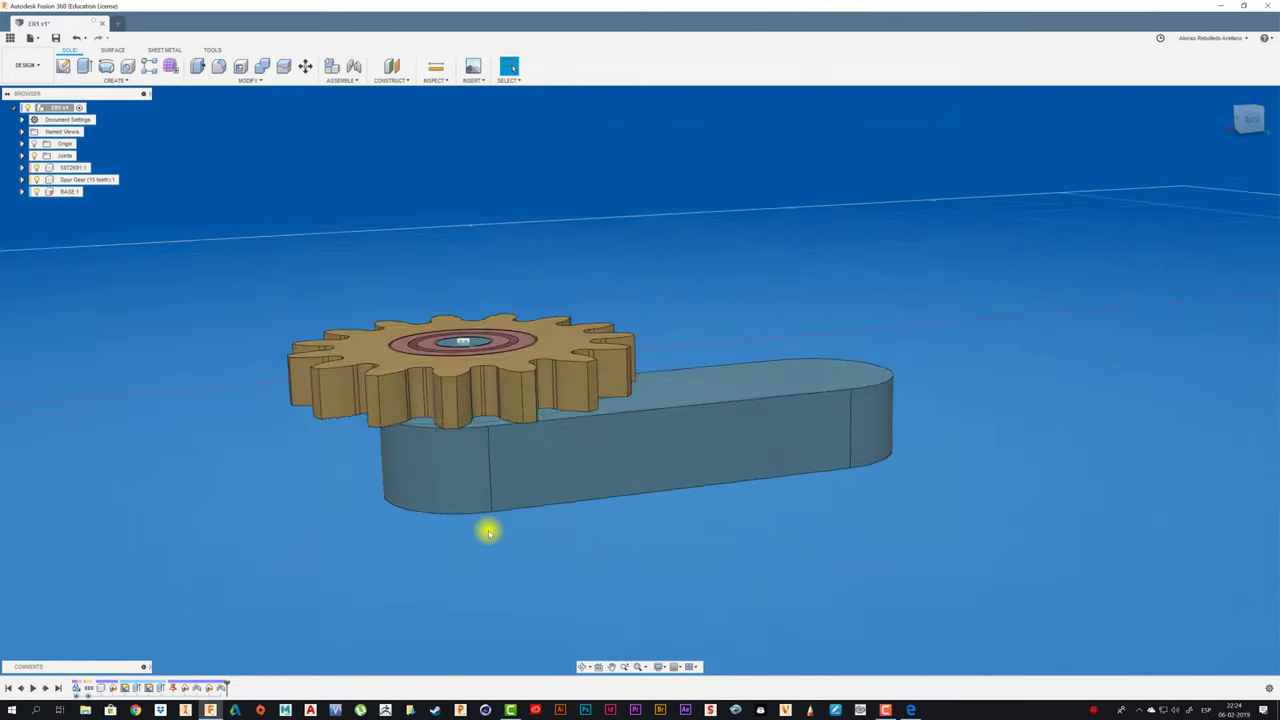
shift+middle_drag(488, 532, 549, 471)
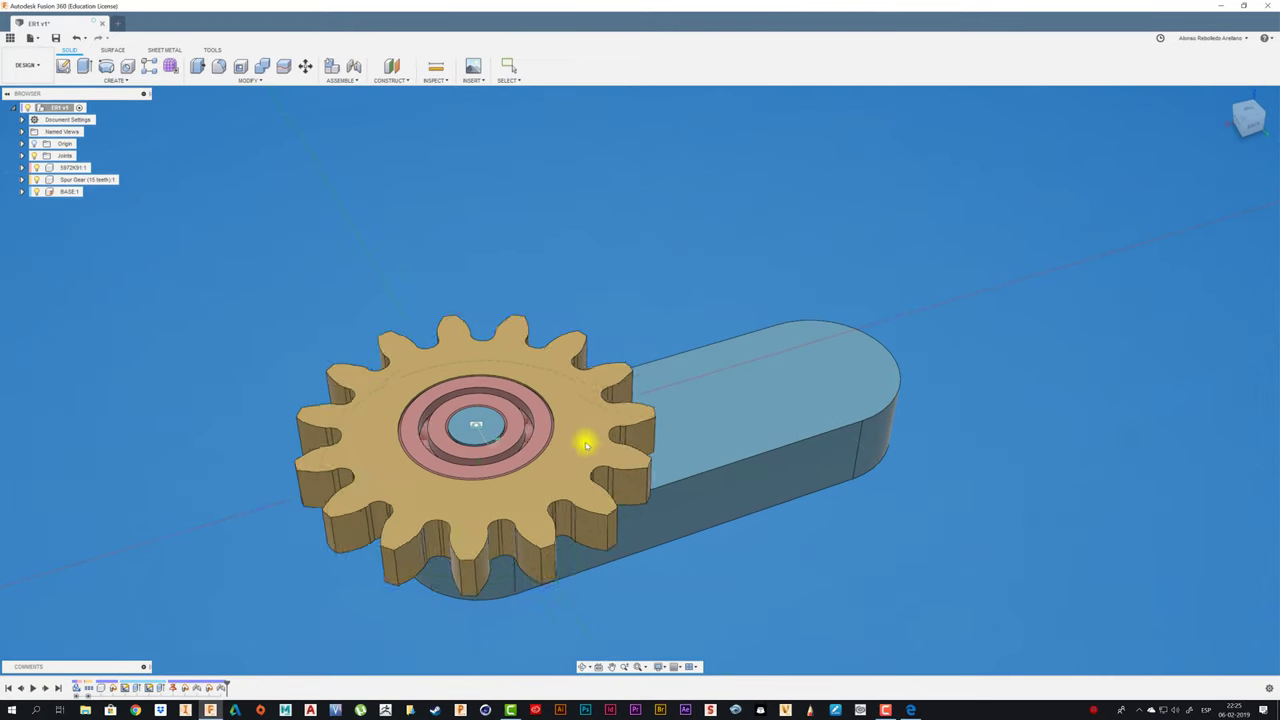
mouse_move(586, 444)
mouse_down()
mouse_move(609, 403)
mouse_move(486, 326)
mouse_move(408, 346)
mouse_up()
mouse_move(414, 337)
shift+middle_down()
mouse_move(555, 318)
mouse_move(617, 577)
mouse_move(510, 418)
shift+middle_up()
scroll(510, 418, up, 2)
scroll(507, 422, up, 2)
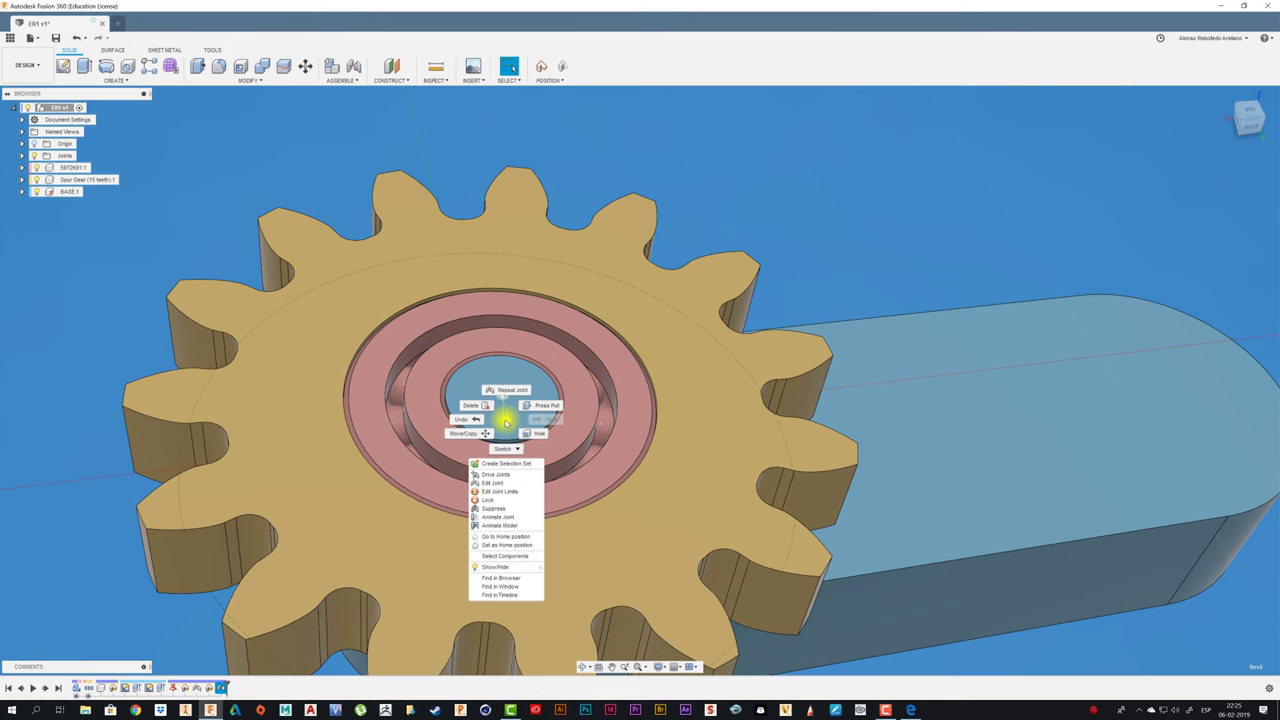
click(519, 540)
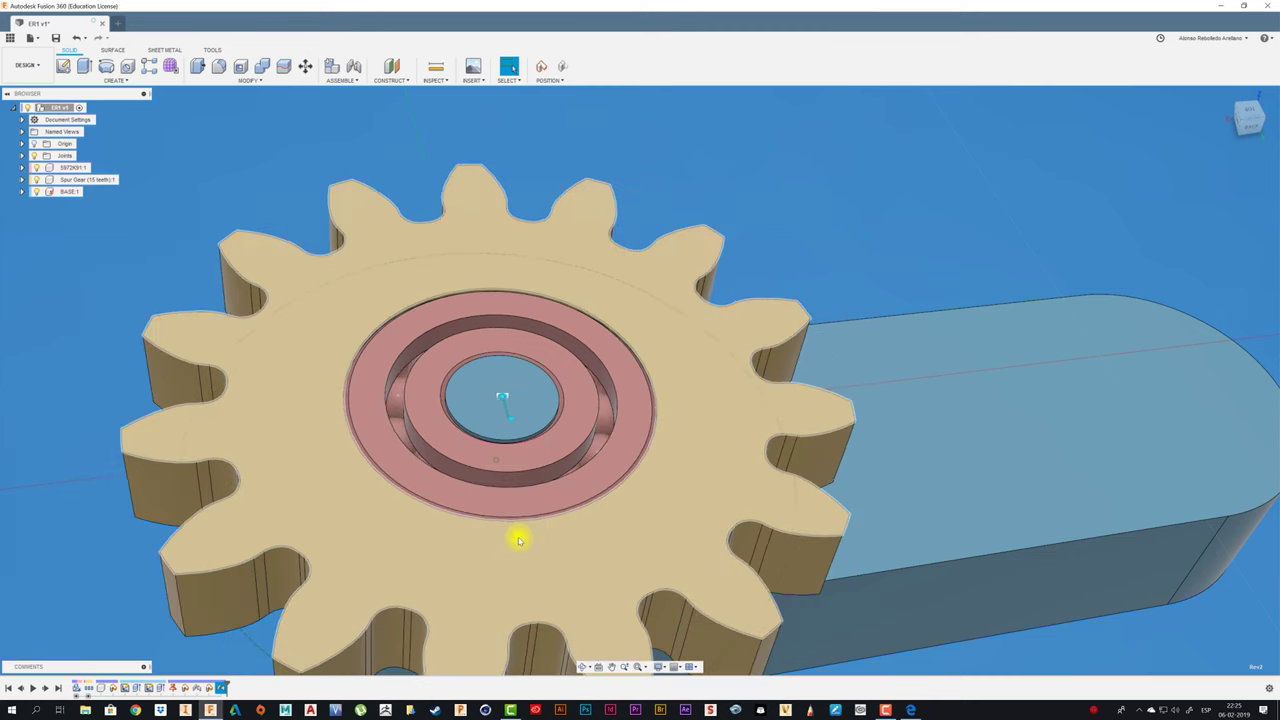
click(1250, 110)
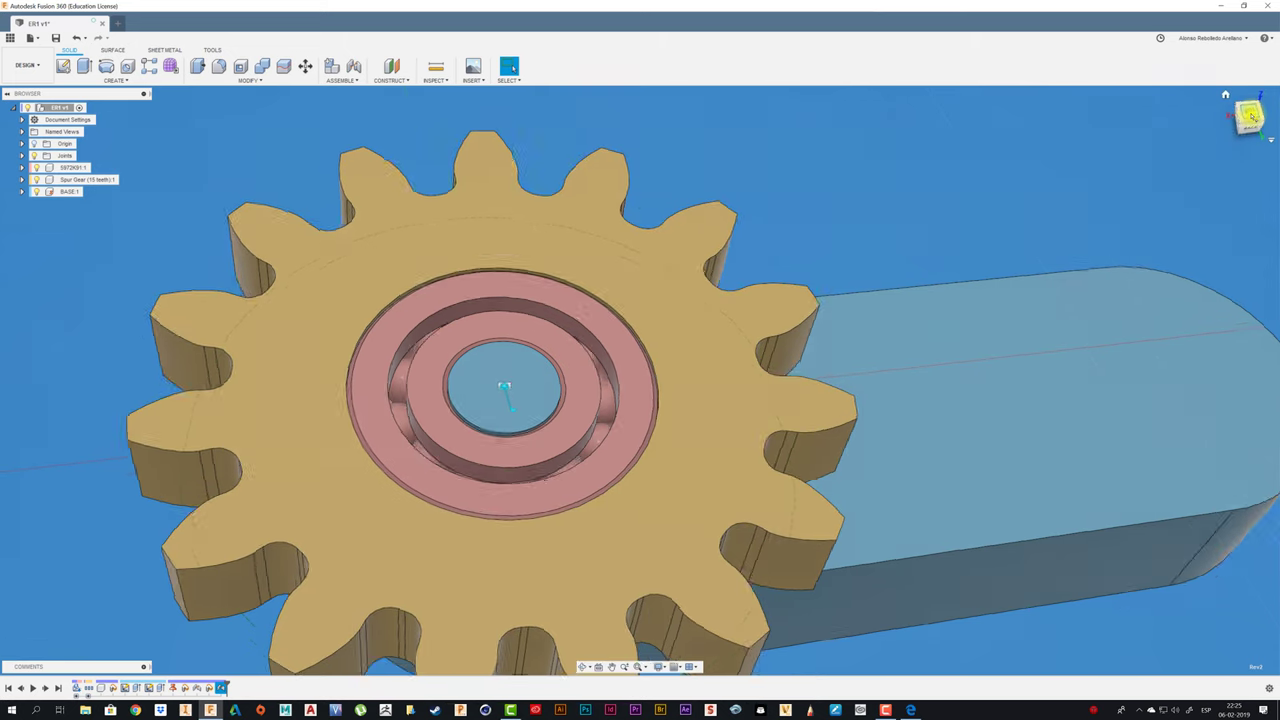
click(1248, 114)
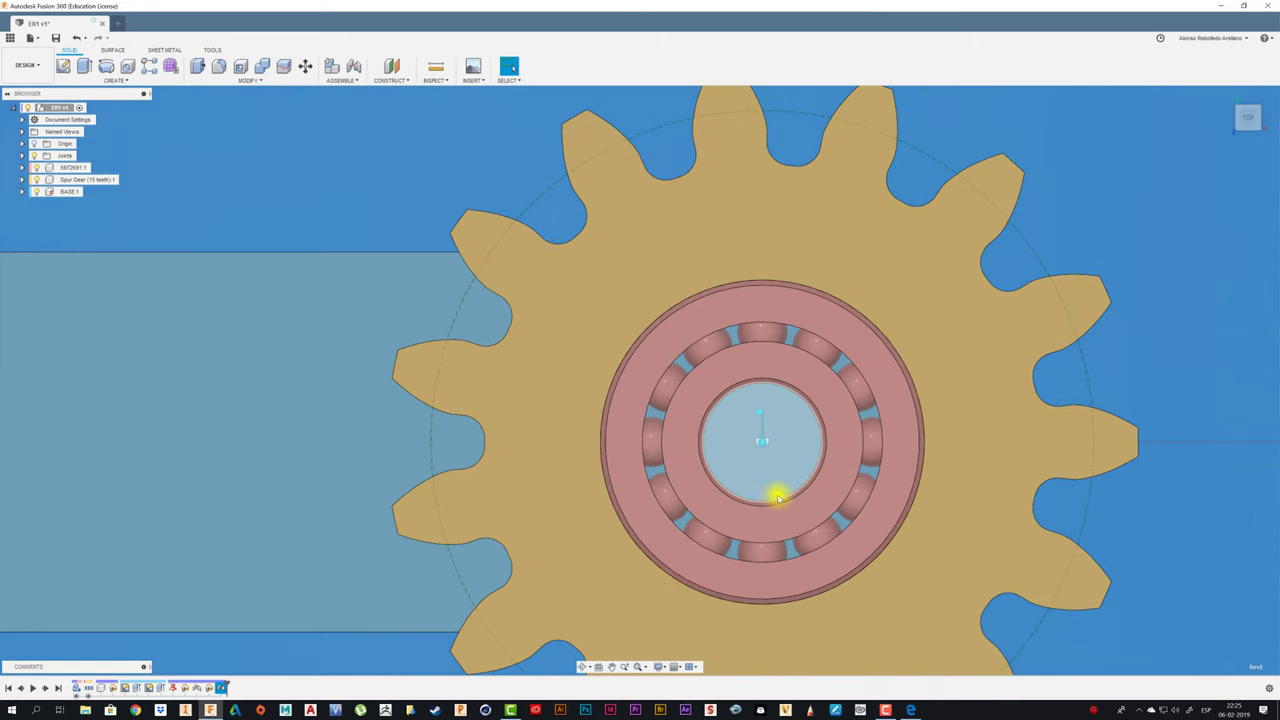
mouse_move(778, 497)
shift+middle_down()
mouse_move(667, 267)
mouse_move(671, 209)
shift+middle_up()
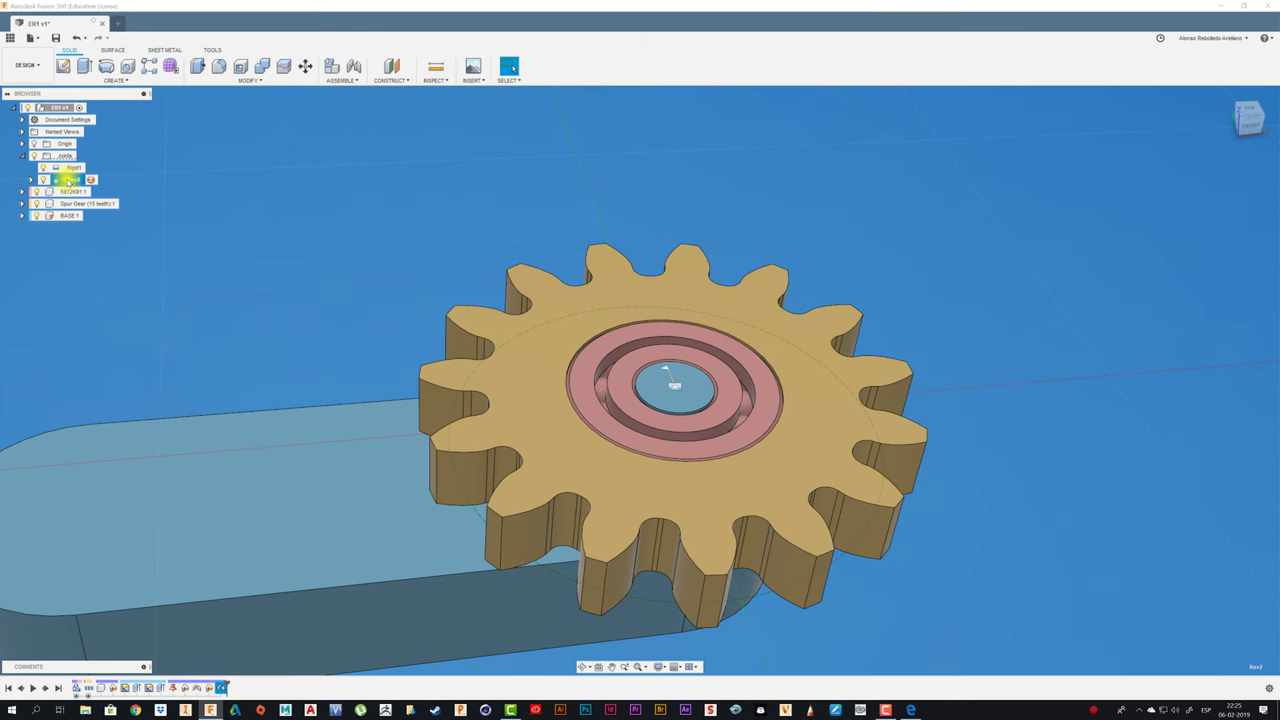
Run Animate Model on the Rev2 revolute joint.
right_click(69, 180)
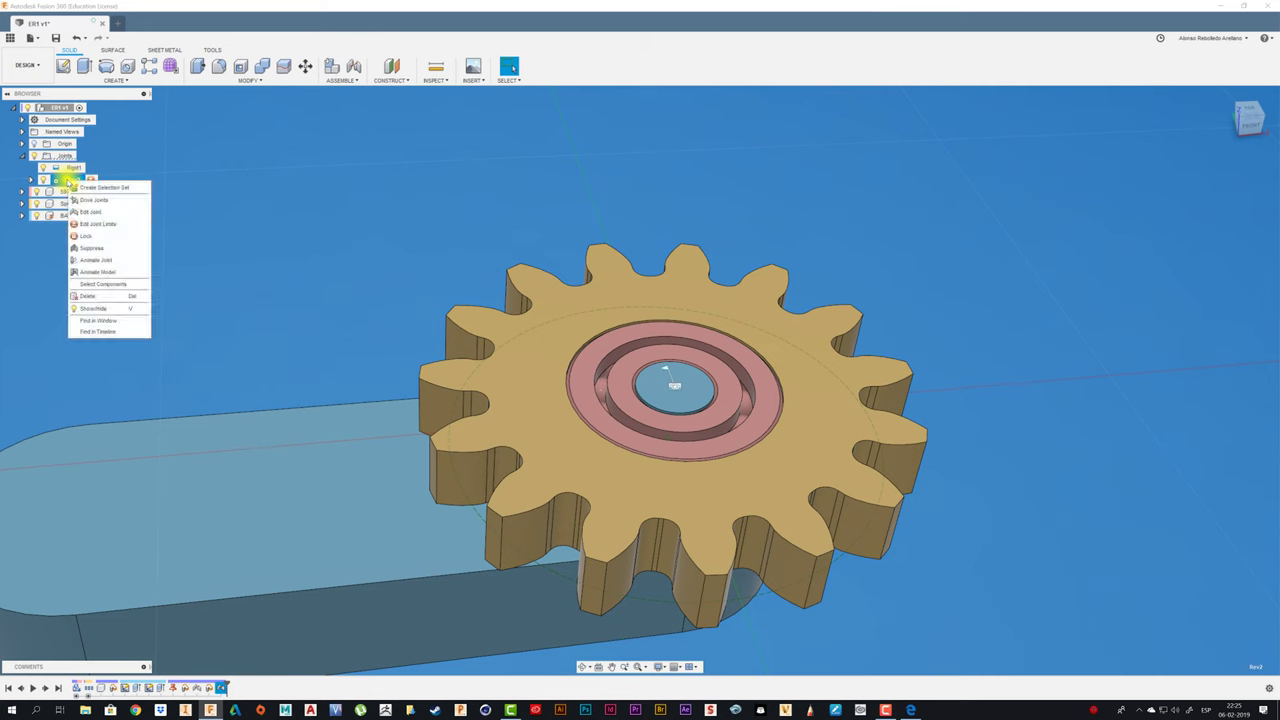
click(118, 272)
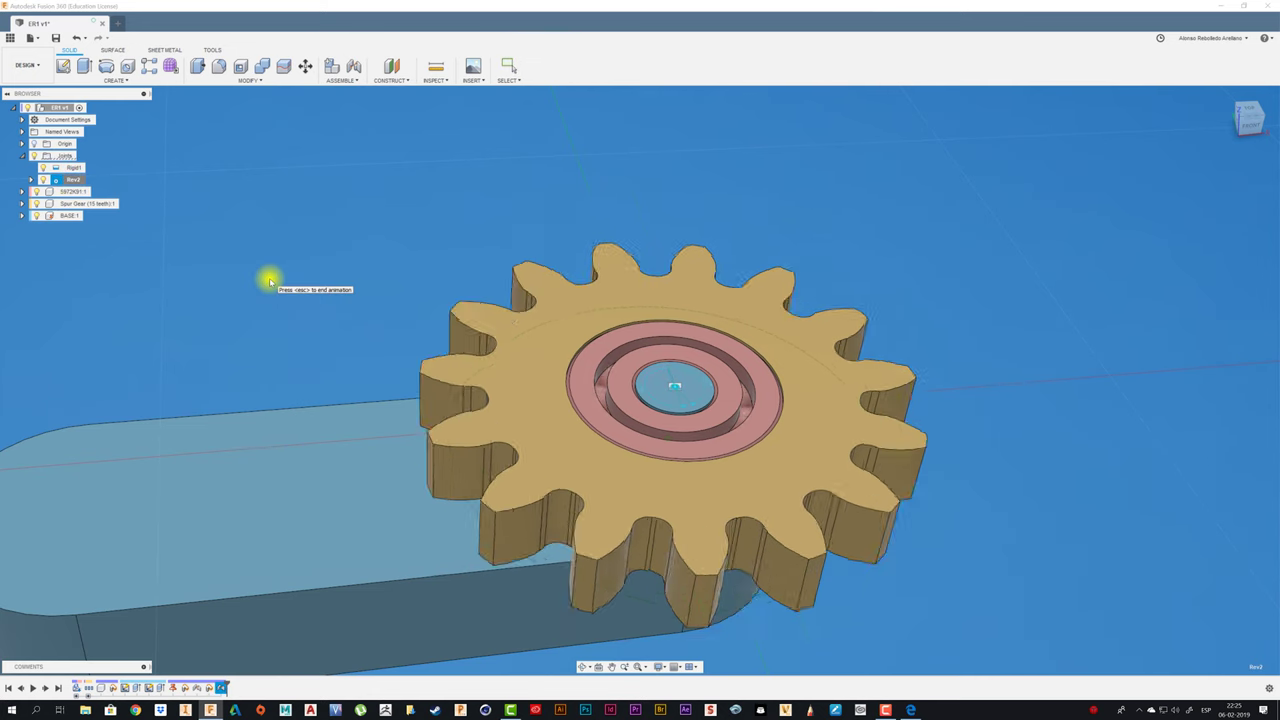